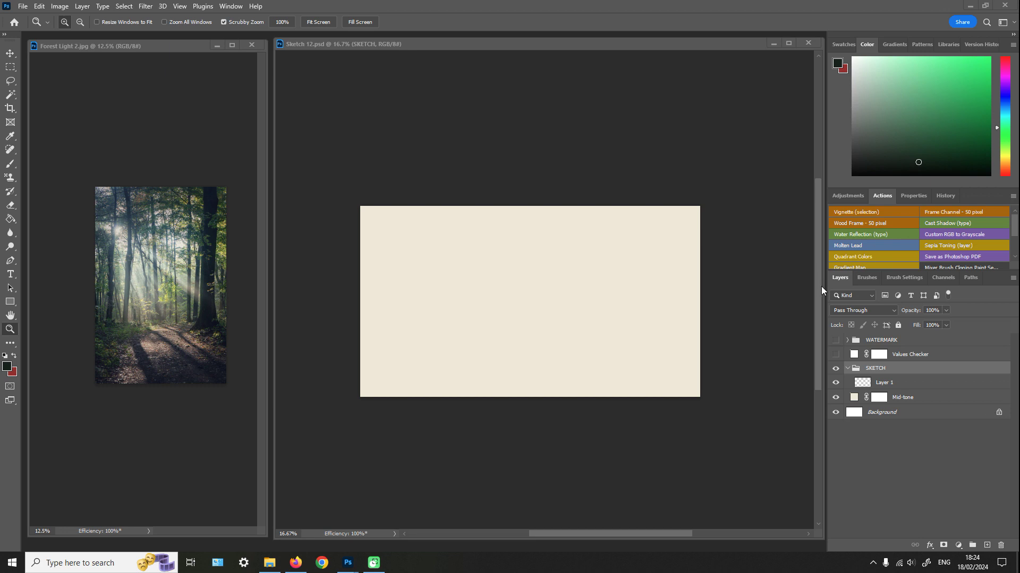
- Show the brush presets panel with the Tim Set 44 Rake Brushes folder
left_click(866, 278)
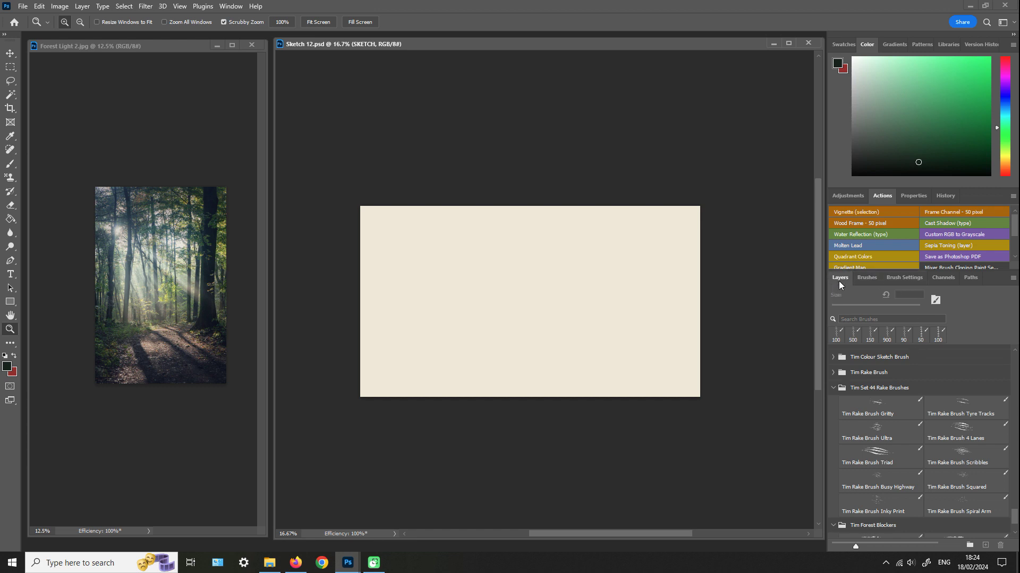
- Make Layer 1 the painting target and choose the Tim Rake Brush Gritty preset
left_click(841, 279)
left_click(876, 383)
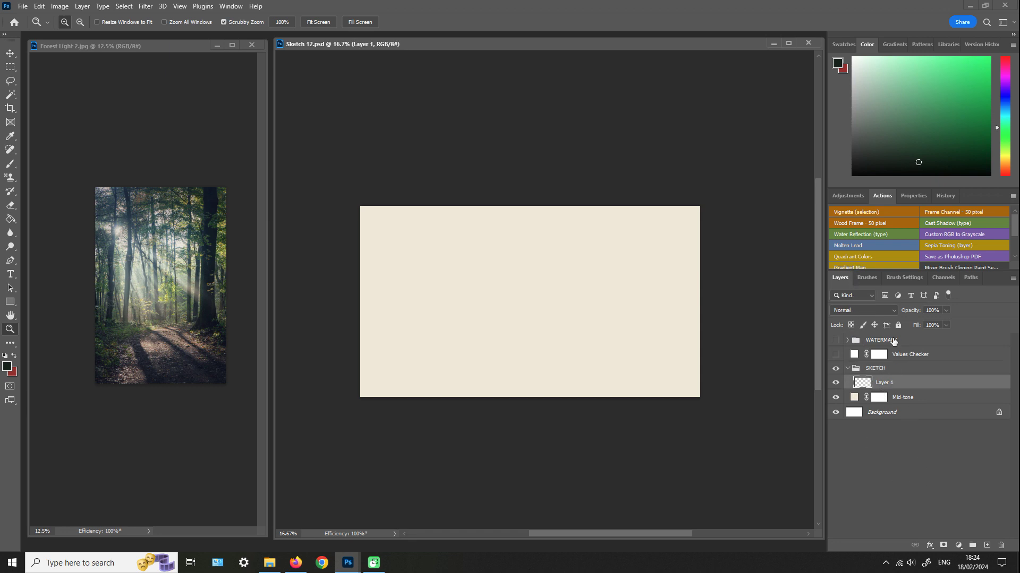
left_click(866, 278)
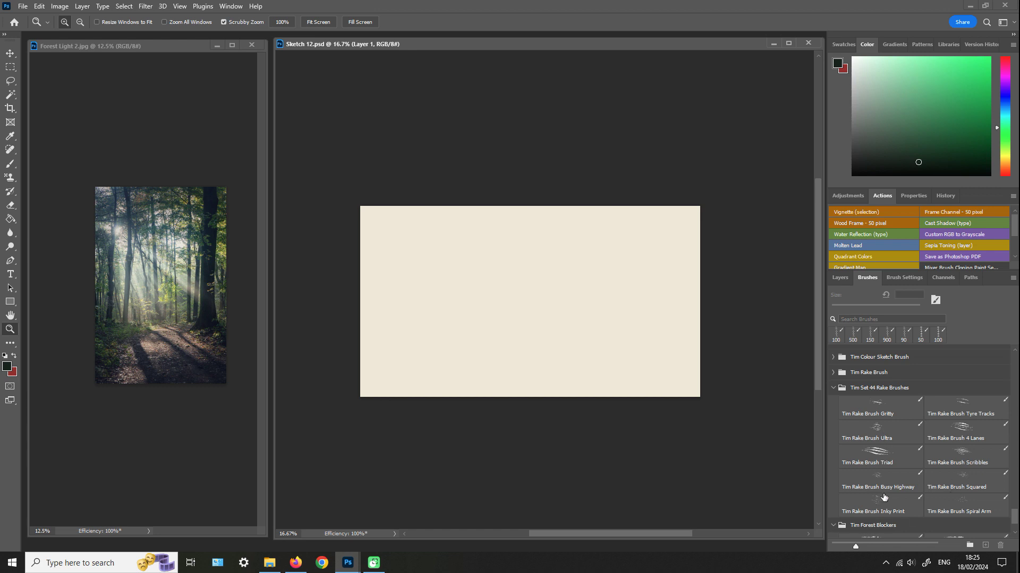
left_click(902, 400)
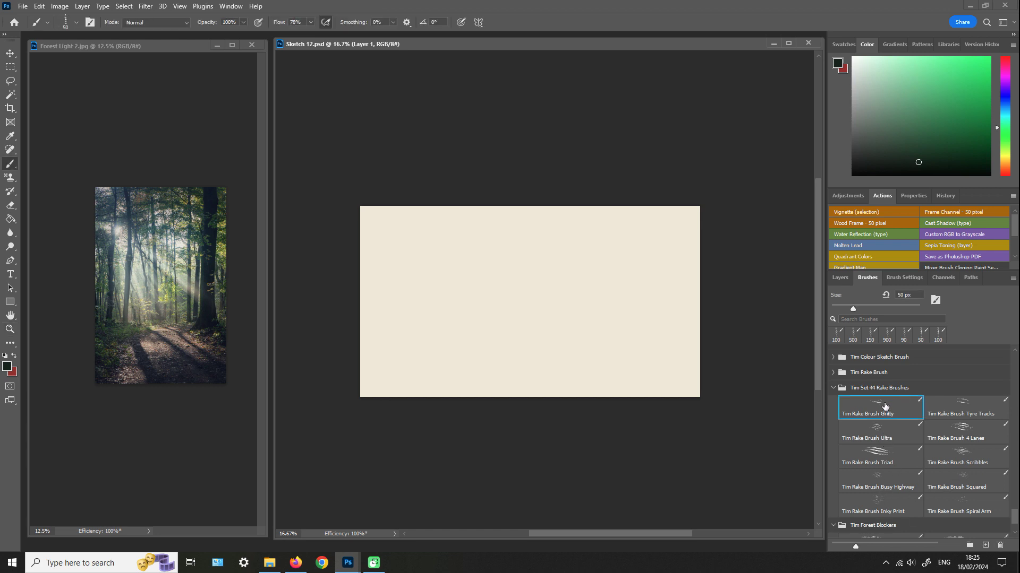
- Enlarge the rake brush, turn off its Transfer dynamics, and test-stroke the canvas, then undo
key("bracketright")
key("bracketright")
key("bracketright")
key("bracketright")
key("bracketright")
key("bracketright")
key("bracketright")
key("bracketright")
key("bracketright")
key("bracketright")
key("bracketright")
key("bracketright")
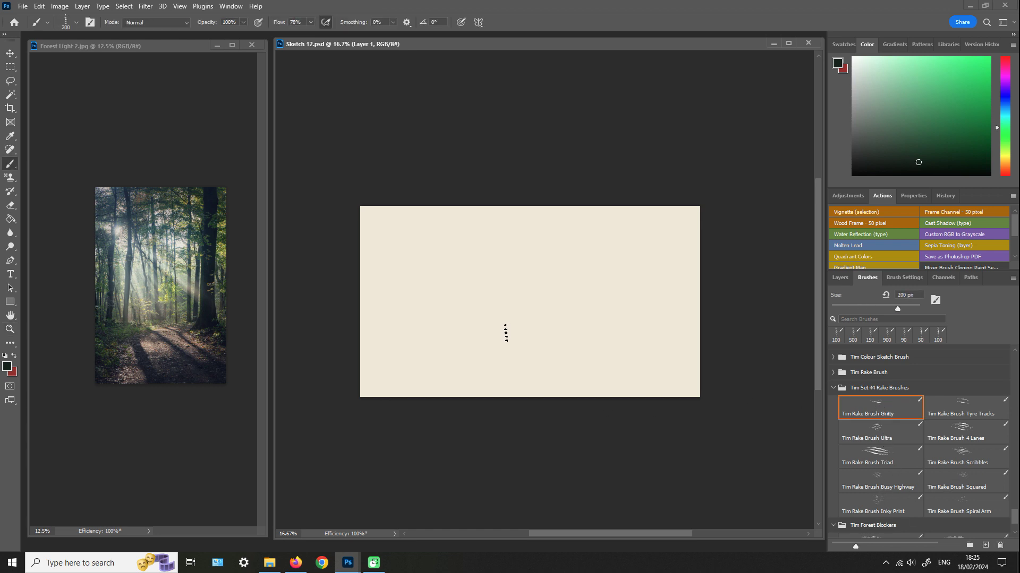
key("bracketright")
key("bracketright")
key("bracketright")
left_click_drag(417, 295, 663, 288)
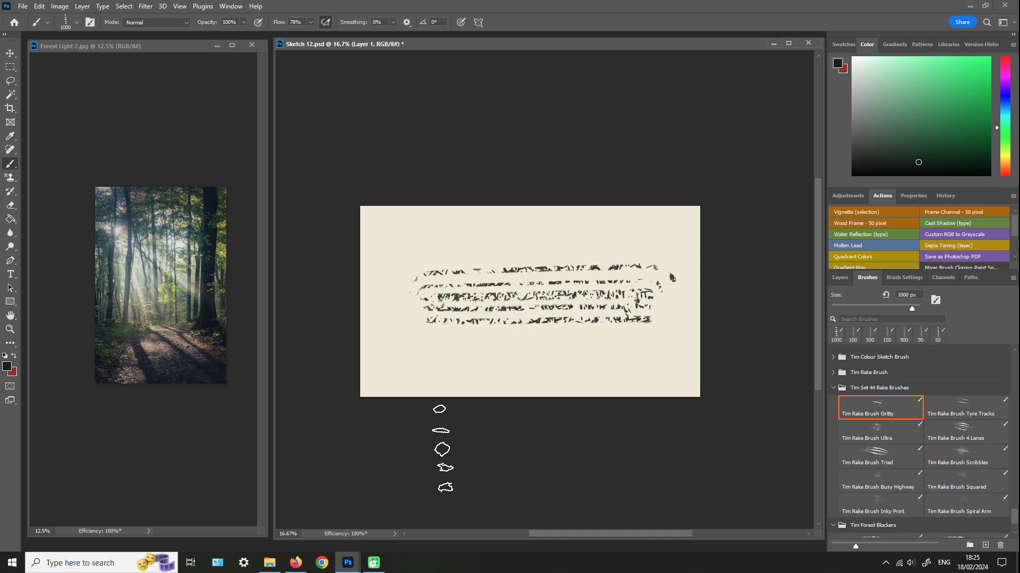
left_click(901, 277)
left_click(839, 375)
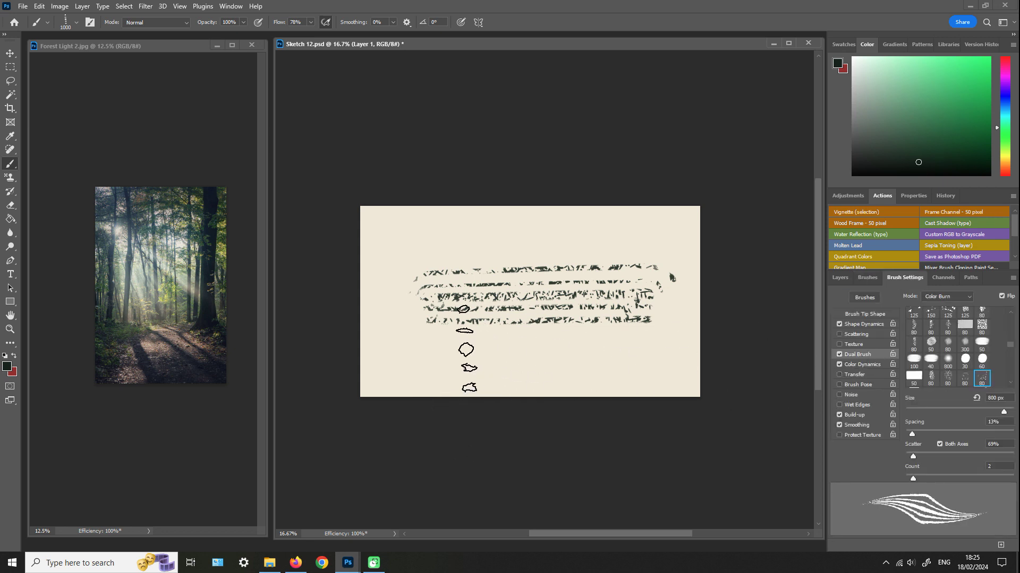
left_click_drag(459, 354, 644, 355)
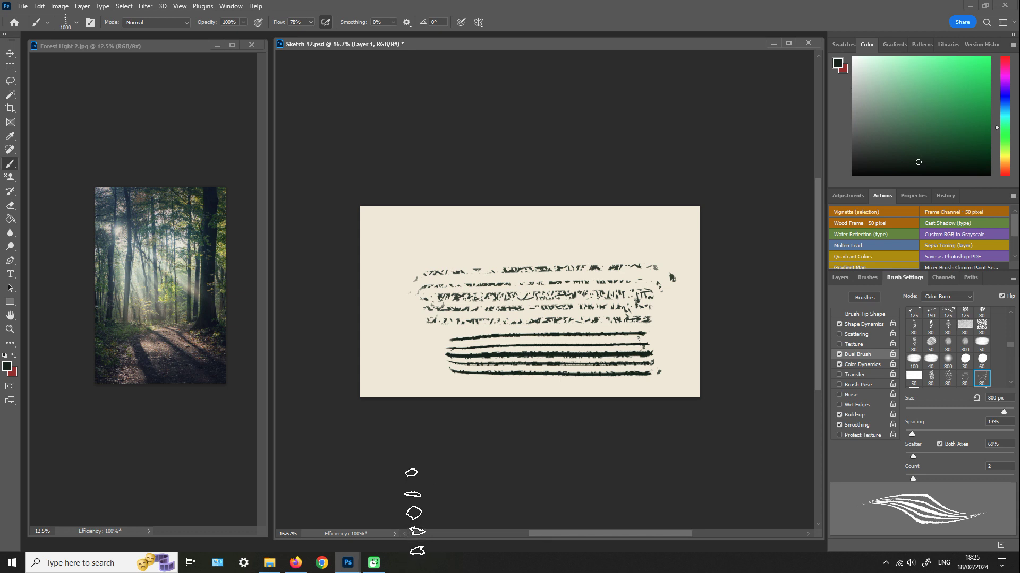
key("ctrl+z")
key("ctrl+z")
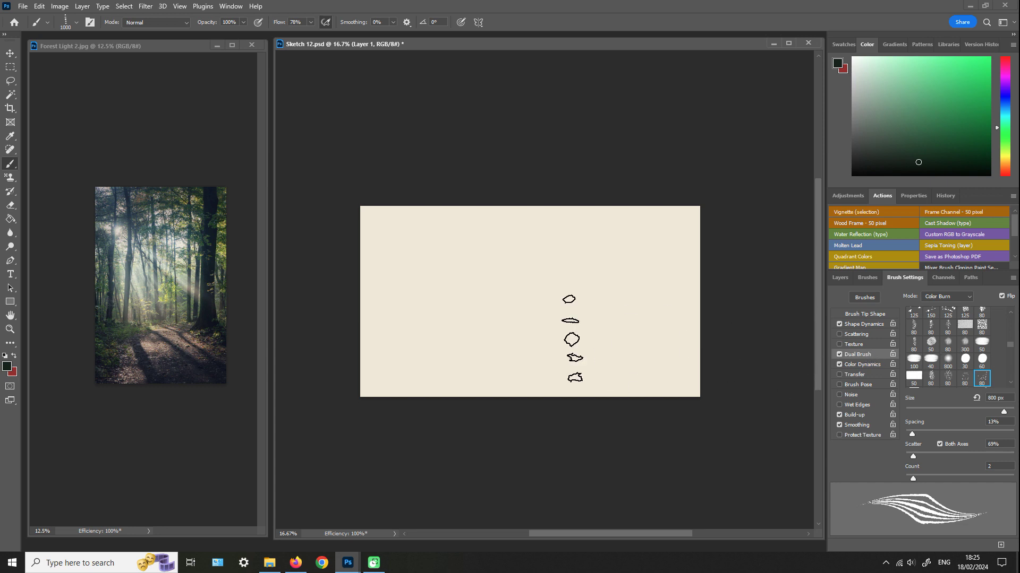
- Shrink the brush, try more dark test strokes, undo them, and test a zigzag with Transfer off
key("bracketleft")
key("bracketleft")
key("bracketleft")
key("bracketleft")
key("bracketleft")
key("bracketleft")
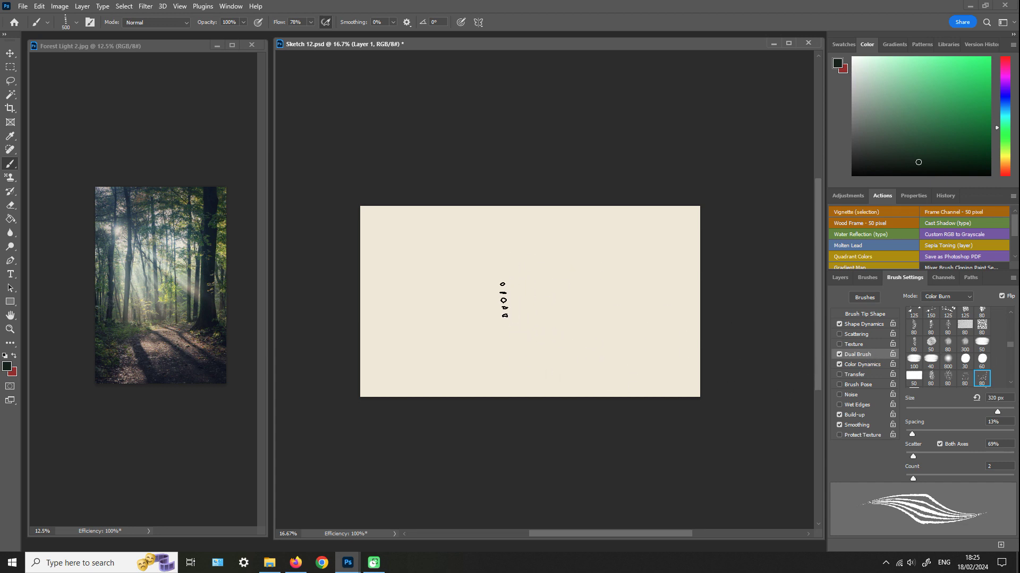
left_click_drag(423, 318, 617, 297)
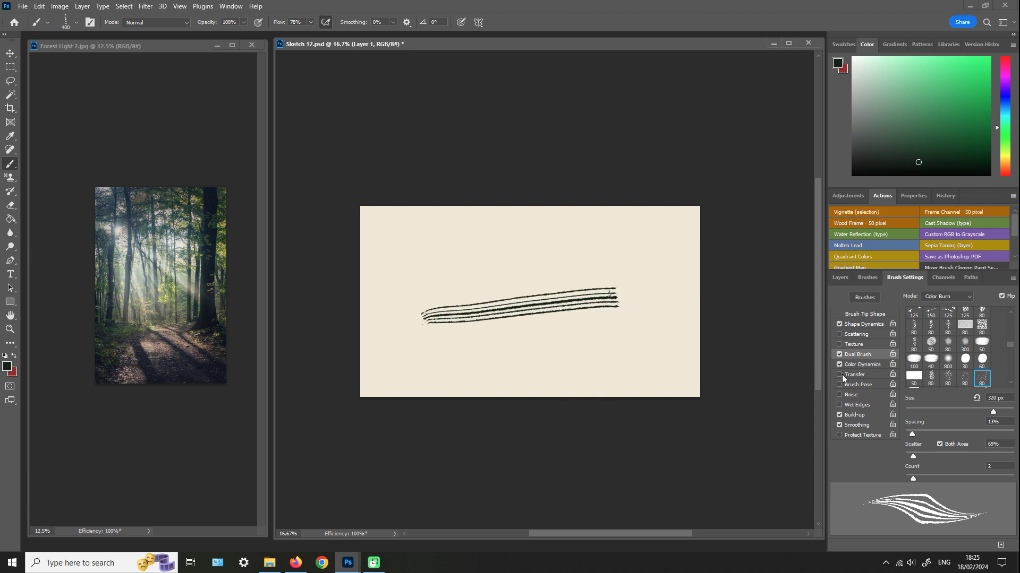
left_click_drag(467, 357, 620, 342)
key("ctrl+z")
key("ctrl+z")
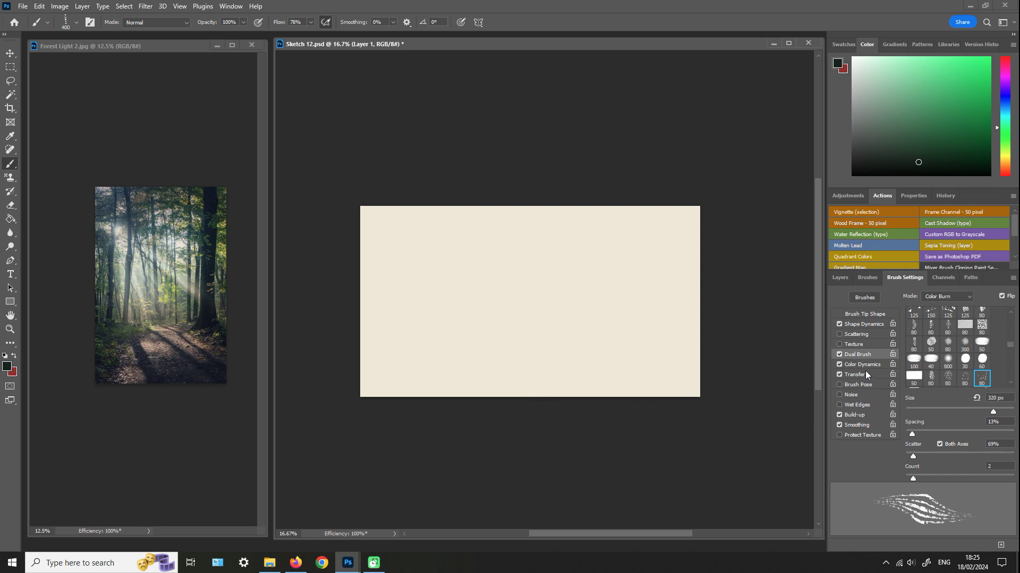
left_click(839, 375)
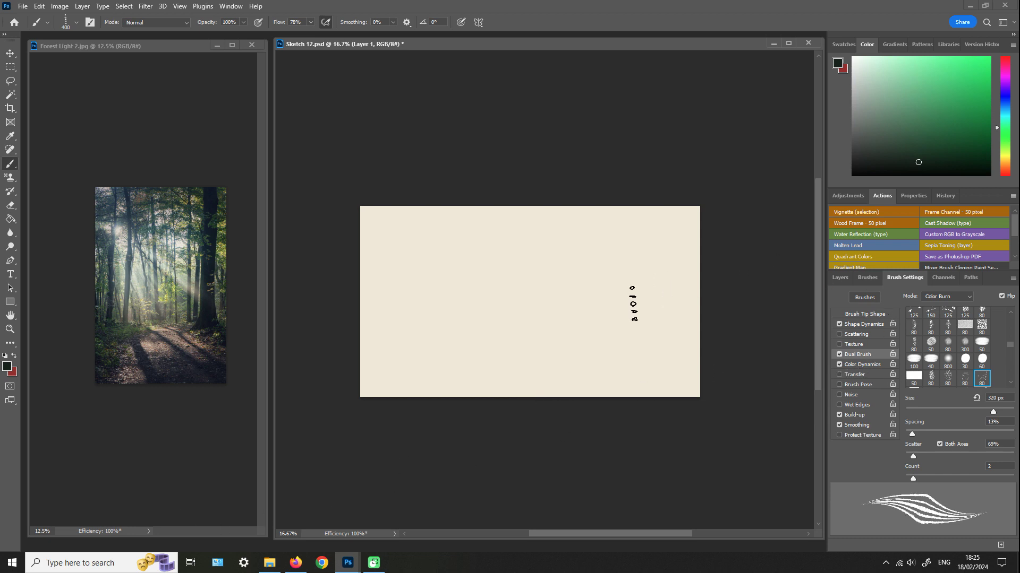
mouse_move(449, 333)
left_mouse_down()
mouse_move(474, 335)
mouse_move(522, 325)
left_mouse_up()
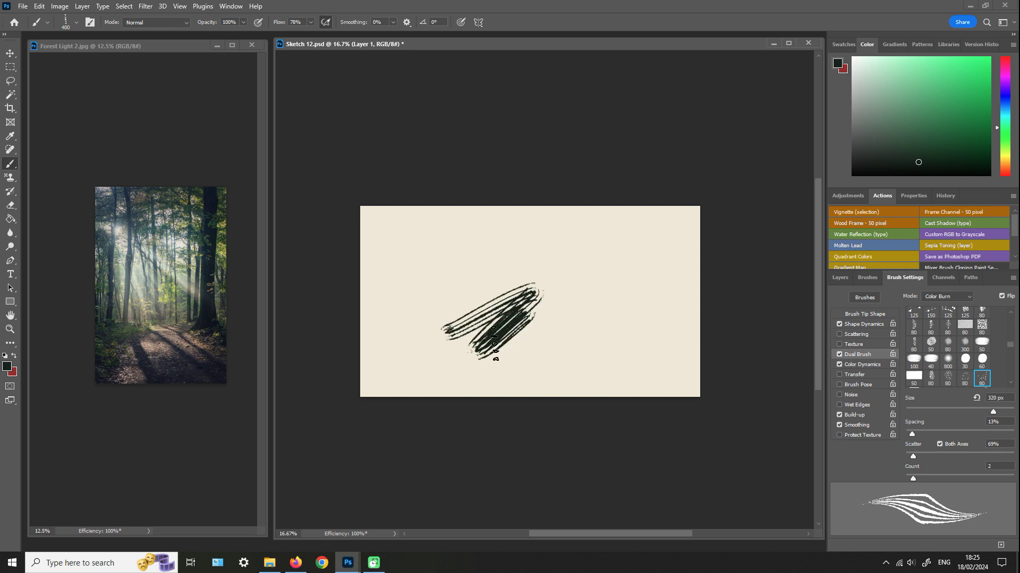
- Zoom to 12.5% and paint near-black rake strokes across the lower half
key("ctrl+z")
key("z")
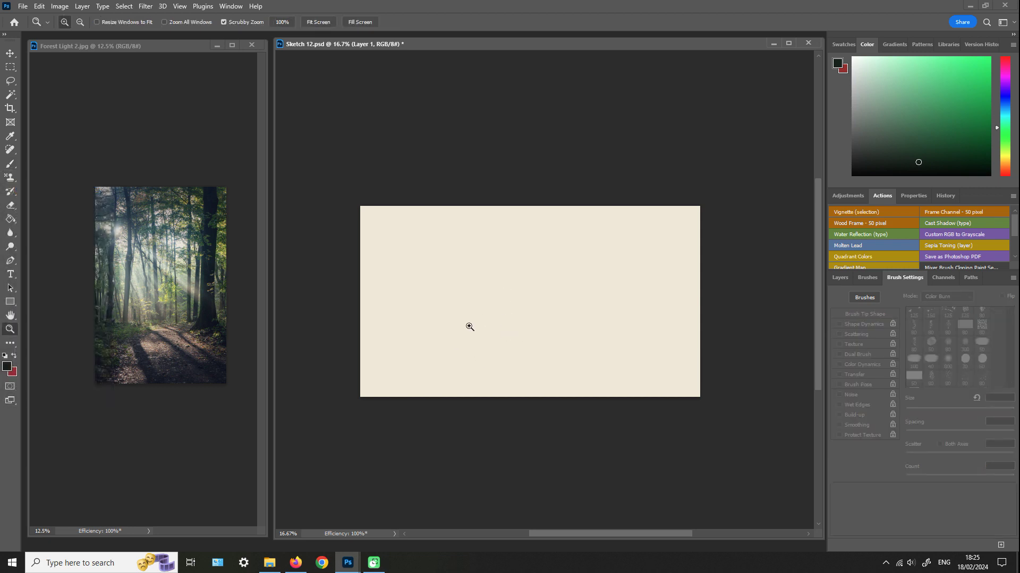
left_click(477, 354, "alt")
key("b")
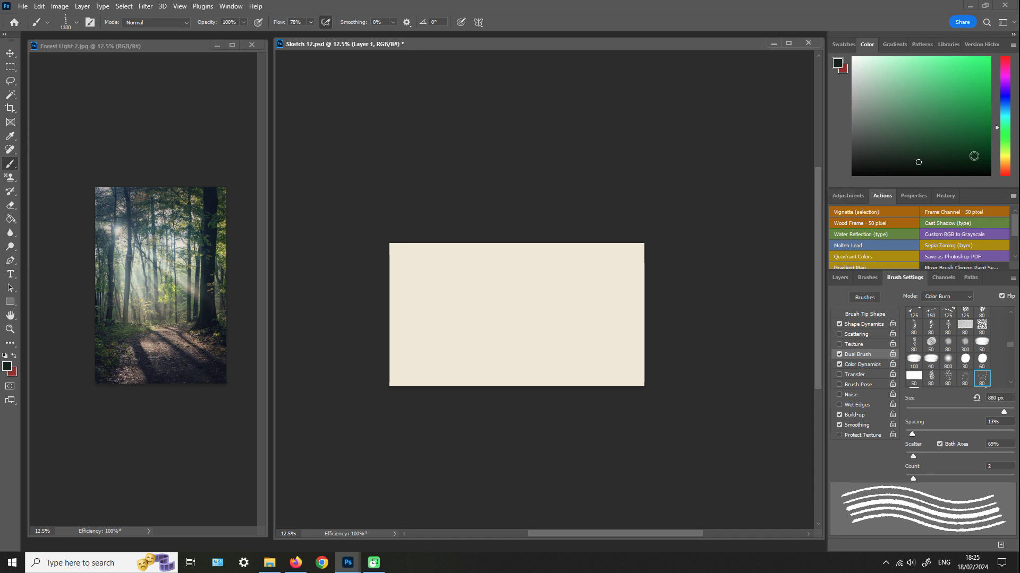
left_click(1004, 60)
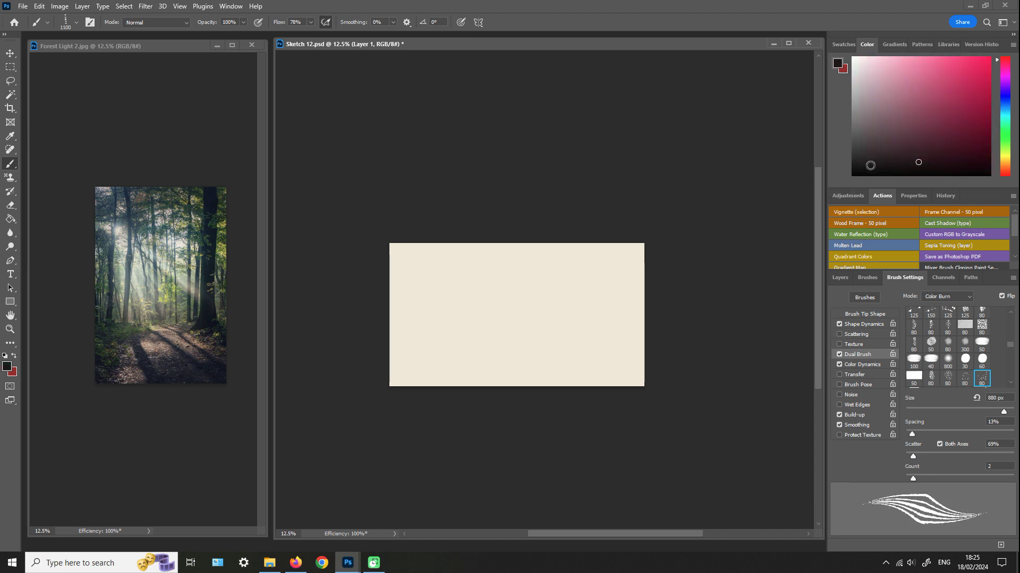
left_click(873, 168)
mouse_move(406, 384)
left_mouse_down()
mouse_move(407, 329)
mouse_move(395, 345)
mouse_move(485, 255)
mouse_move(483, 284)
mouse_move(412, 332)
mouse_move(467, 361)
mouse_move(441, 372)
mouse_move(458, 352)
mouse_move(400, 355)
mouse_move(432, 362)
mouse_move(518, 345)
mouse_move(610, 353)
mouse_move(531, 374)
mouse_move(631, 359)
mouse_move(629, 341)
mouse_move(531, 360)
mouse_move(623, 351)
left_mouse_up()
- Scribble brown strokes over the dark lower middle, then zoom out to 8.33%
left_click(991, 165)
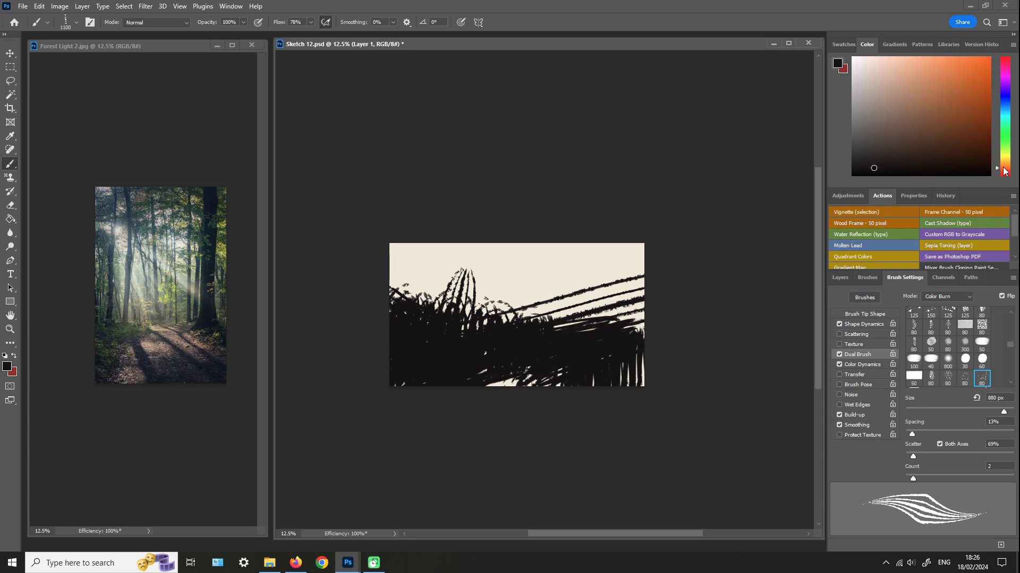
left_click(895, 138)
mouse_move(441, 356)
left_mouse_down()
mouse_move(559, 332)
mouse_move(476, 329)
mouse_move(473, 341)
mouse_move(554, 338)
mouse_move(552, 351)
mouse_move(632, 326)
left_mouse_up()
left_click(552, 327, "alt")
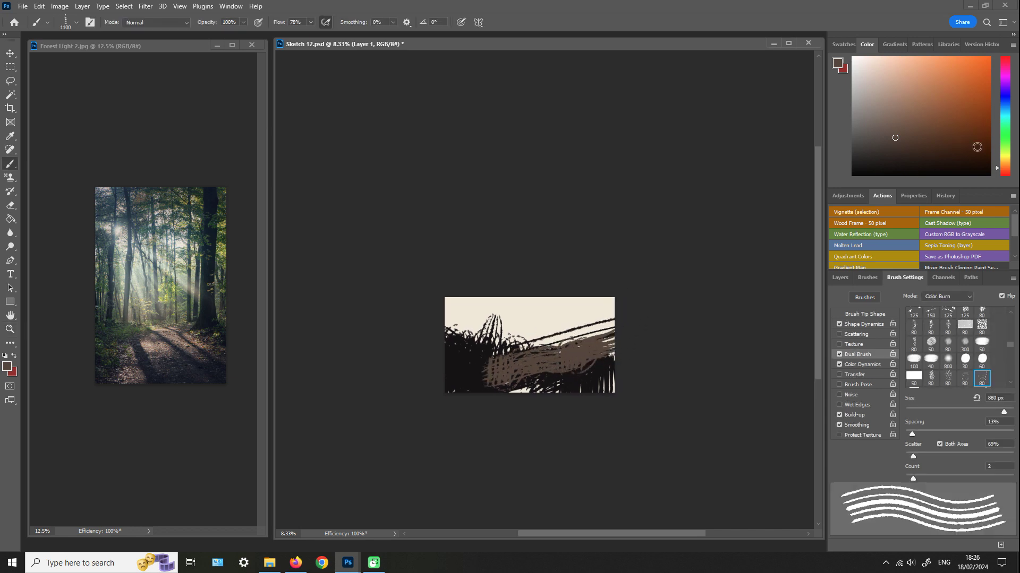
- Paint a light green canopy band through the middle and pale yellow light across the top
left_click(1004, 146)
left_click(906, 78)
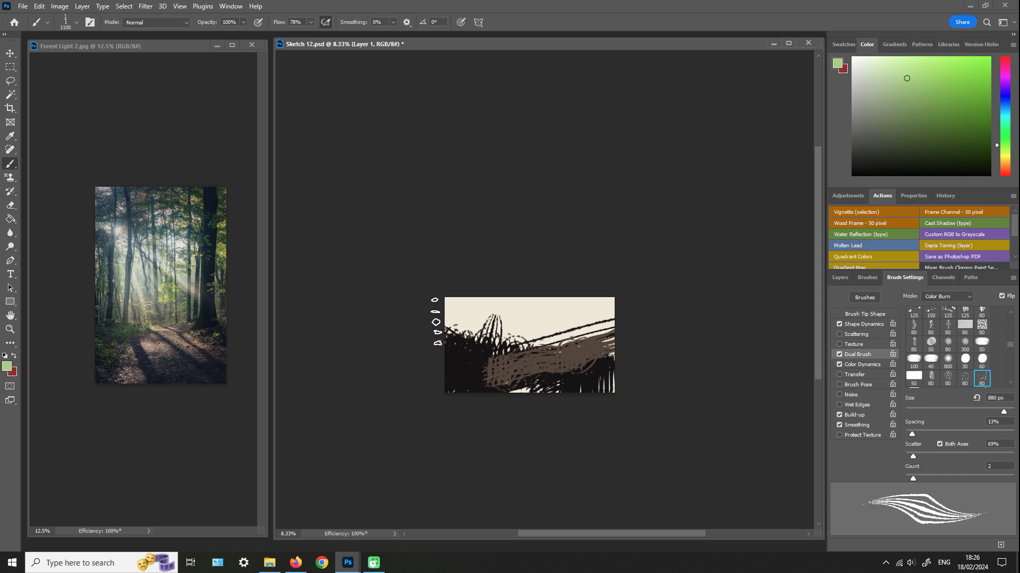
mouse_move(492, 338)
left_mouse_down()
mouse_move(453, 333)
mouse_move(485, 354)
mouse_move(525, 329)
mouse_move(530, 349)
mouse_move(554, 324)
mouse_move(556, 340)
mouse_move(581, 325)
mouse_move(548, 327)
mouse_move(607, 324)
mouse_move(541, 321)
left_mouse_up()
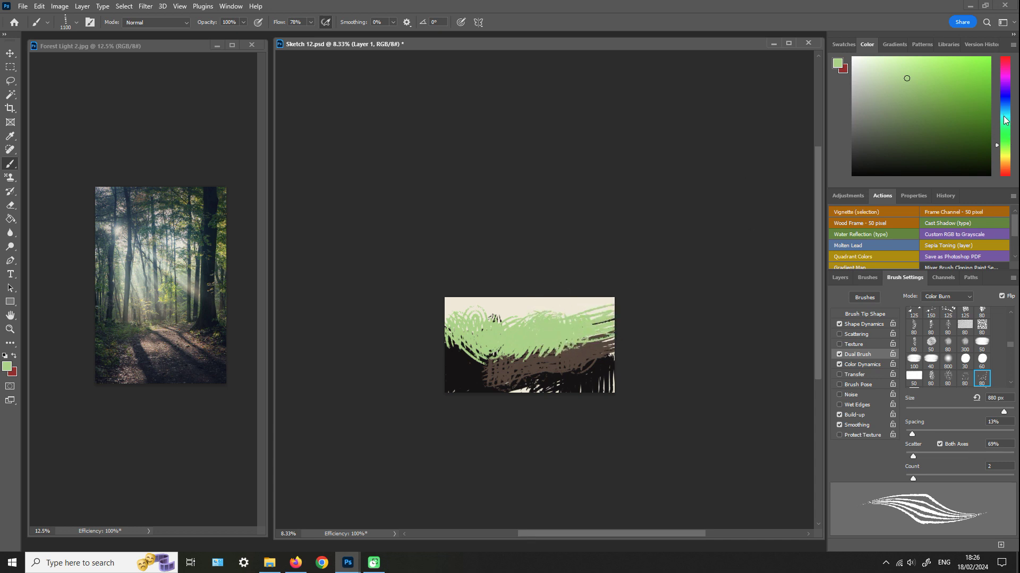
left_click(1004, 156)
left_click_drag(883, 81, 876, 56)
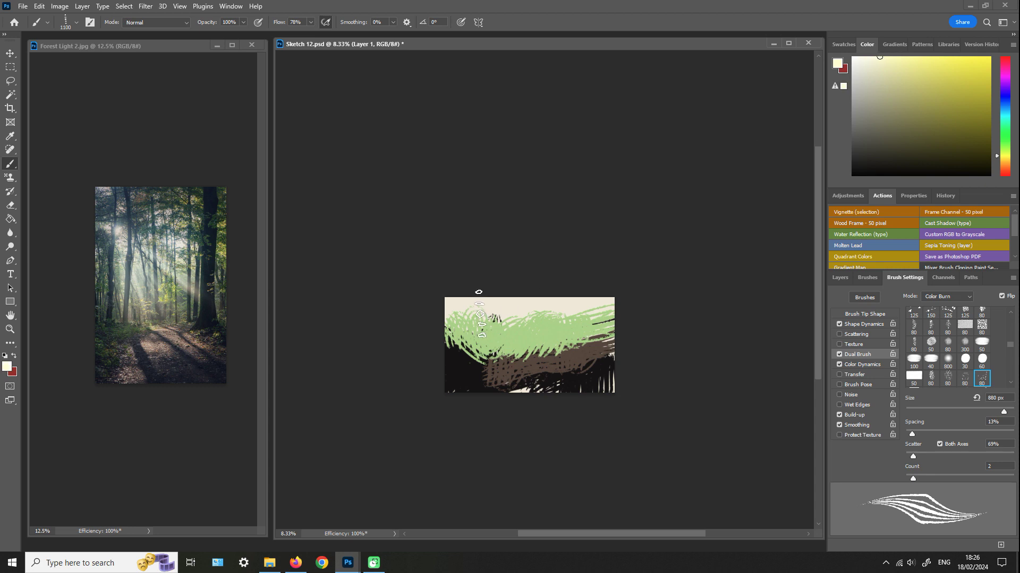
mouse_move(492, 317)
left_mouse_down()
mouse_move(452, 318)
mouse_move(510, 305)
mouse_move(495, 332)
mouse_move(547, 296)
mouse_move(539, 316)
mouse_move(588, 319)
left_mouse_up()
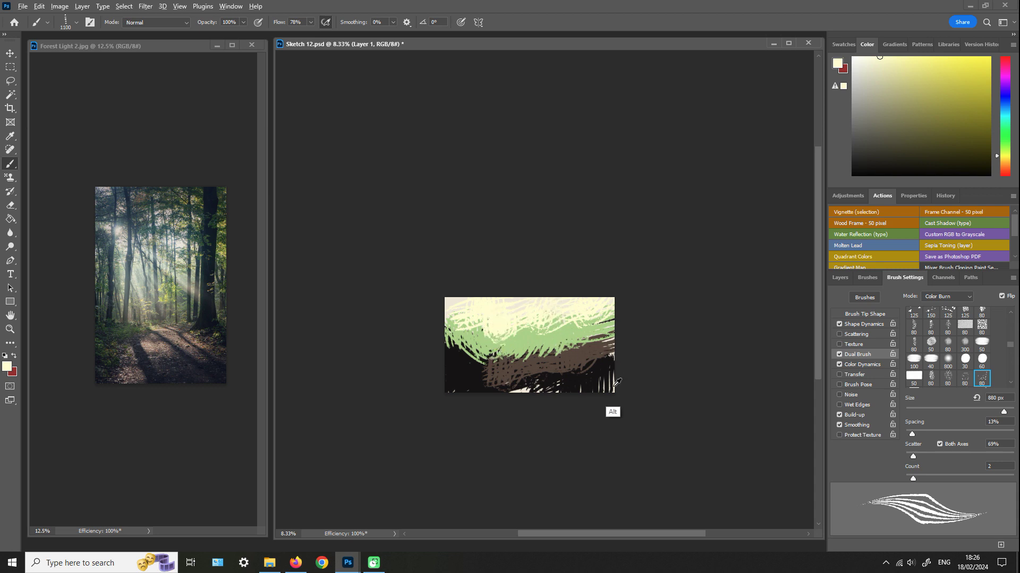
- Sample near-black, shrink the brush to 240 px, and paint dark trunks on the left
left_click(592, 387, "alt")
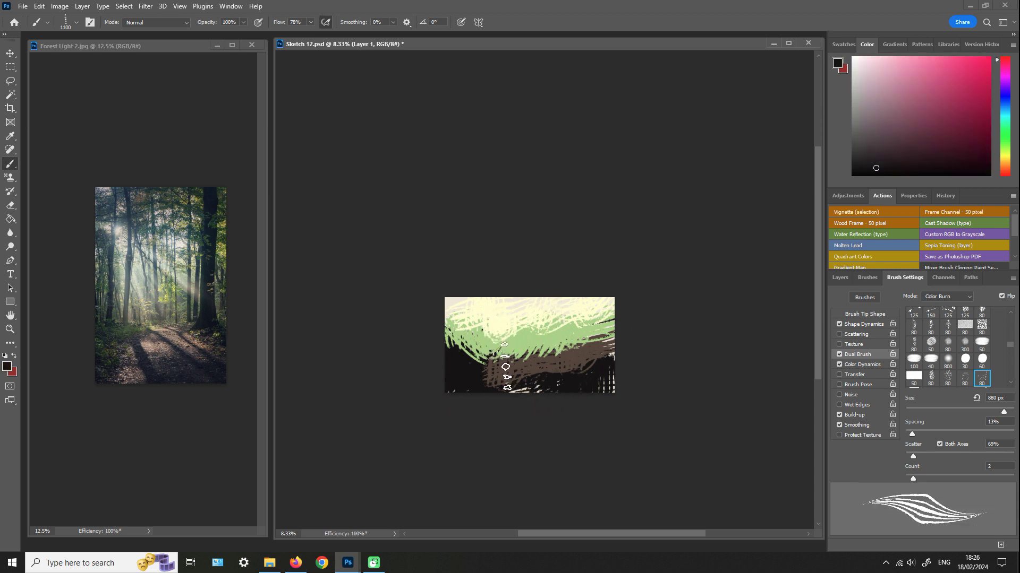
left_click(469, 375, "alt")
key("bracketleft")
key("bracketleft")
key("bracketleft")
key("bracketleft")
key("bracketleft")
key("bracketleft")
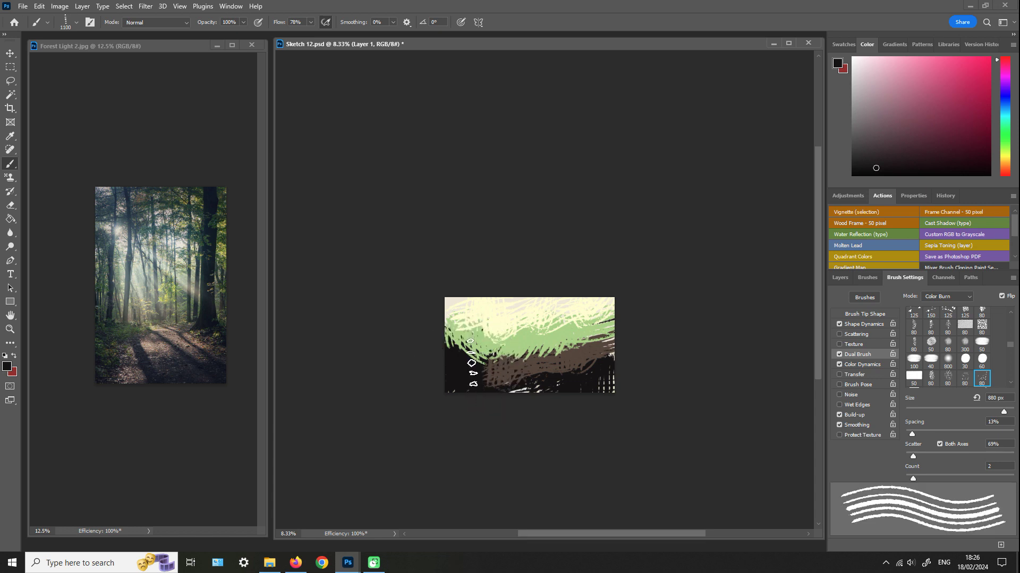
key("bracketleft")
key("bracketleft")
left_click_drag(463, 285, 460, 369)
mouse_move(481, 312)
left_mouse_down()
mouse_move(480, 290)
mouse_move(477, 364)
left_mouse_up()
key("ctrl+z")
key("ctrl+z")
key("ctrl+z")
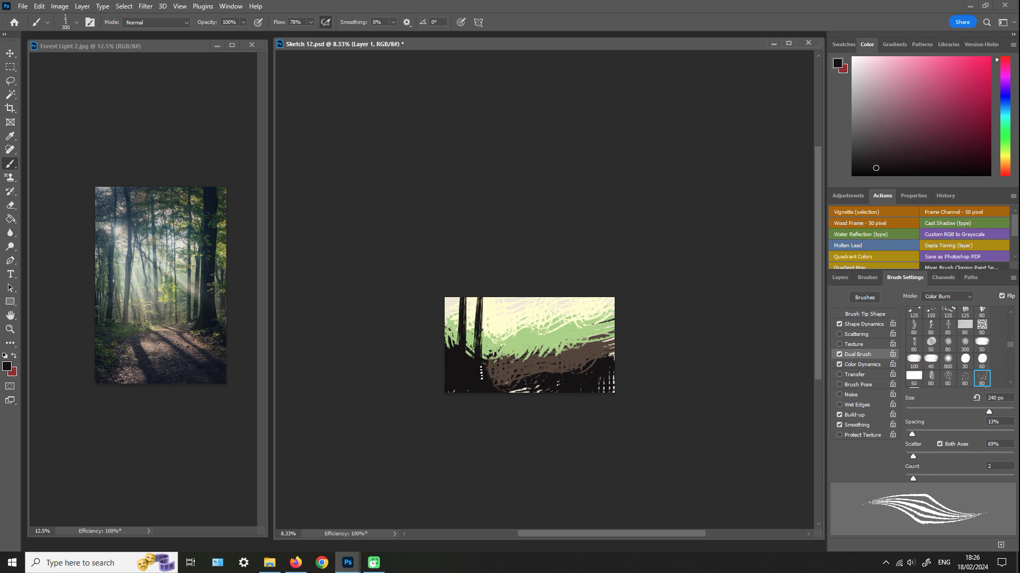
- Paint and thicken dark trunks on the right side, adding thin trunks from the top edge
mouse_move(572, 366)
left_mouse_down()
mouse_move(585, 281)
mouse_move(586, 337)
left_mouse_up()
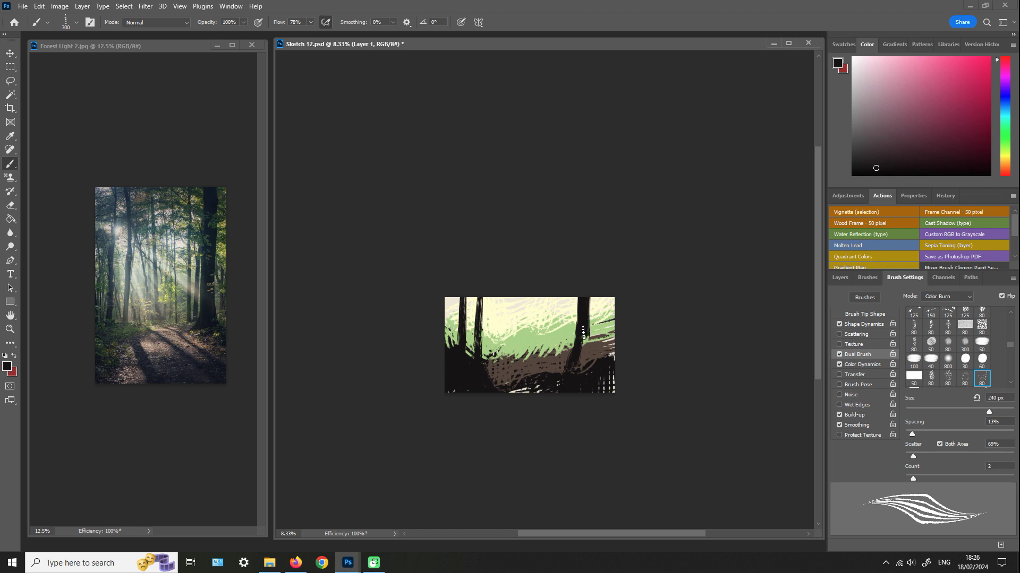
mouse_move(588, 353)
left_mouse_down()
mouse_move(588, 303)
mouse_move(580, 373)
left_mouse_up()
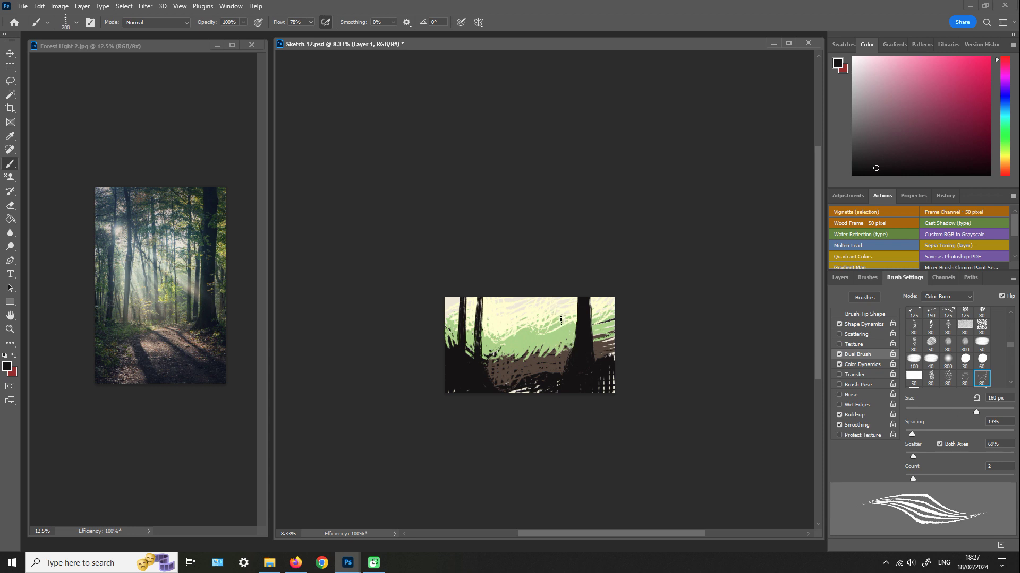
left_click_drag(567, 296, 569, 337)
key("z")
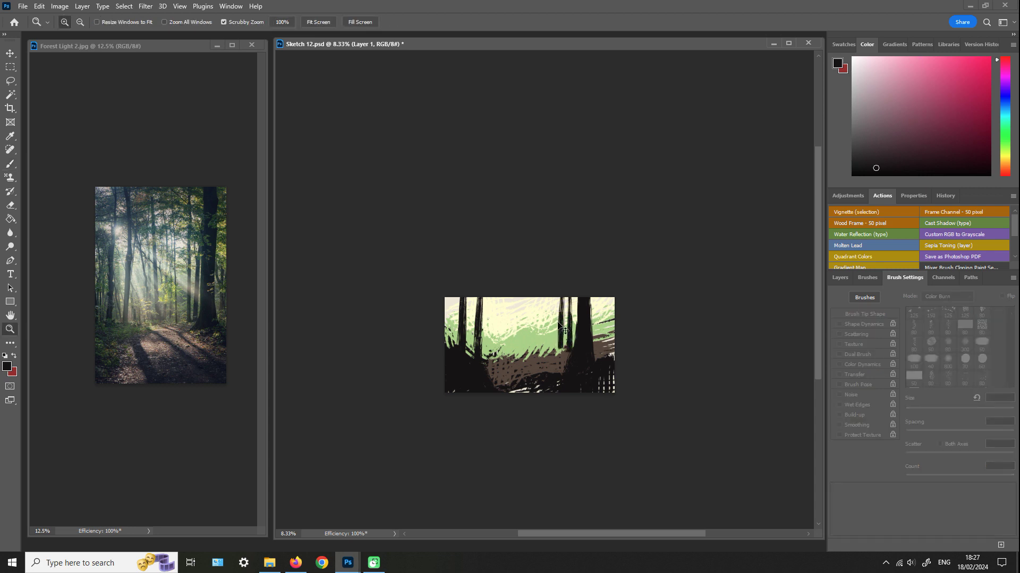
key("b")
left_click_drag(560, 295, 562, 349)
left_click_drag(561, 296, 562, 350)
- Add thin trunks further left, darken the existing trunks, and raise brush size to 1040 px
left_click_drag(544, 294, 548, 362)
left_click_drag(532, 291, 536, 348)
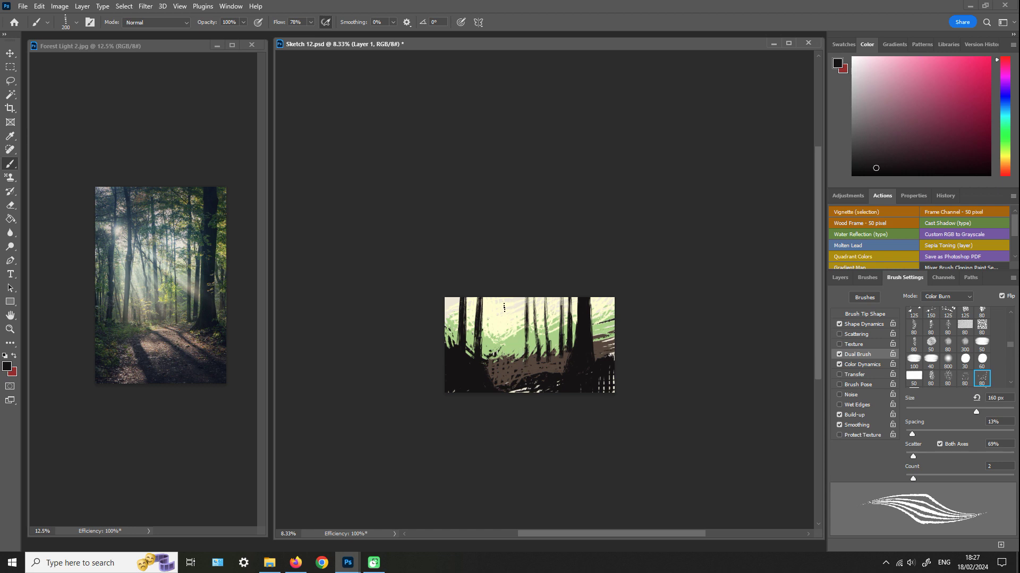
left_click_drag(509, 295, 505, 367)
mouse_move(517, 302)
left_mouse_down()
mouse_move(511, 348)
mouse_move(499, 296)
mouse_move(499, 323)
left_mouse_up()
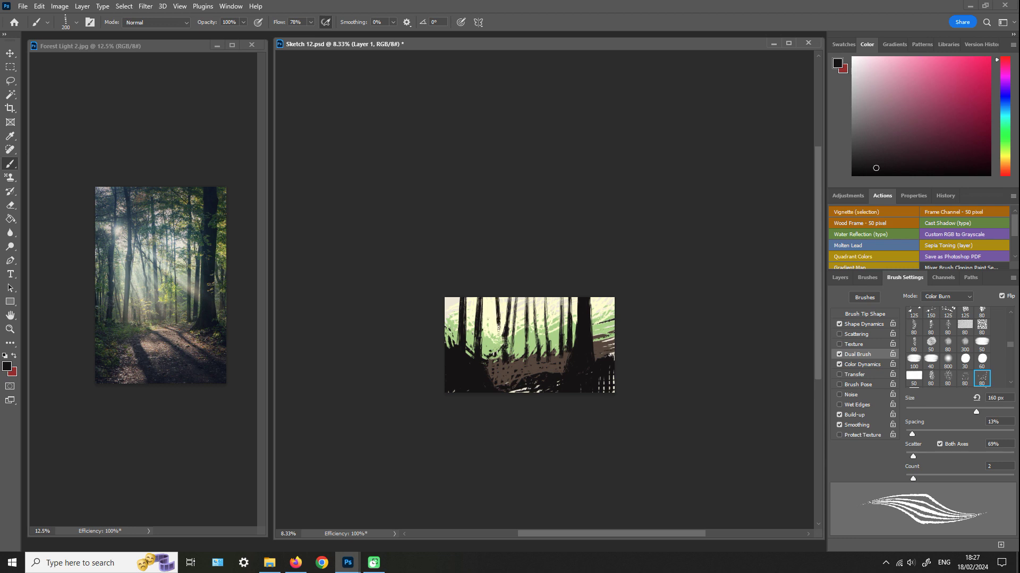
left_click_drag(607, 353, 600, 292)
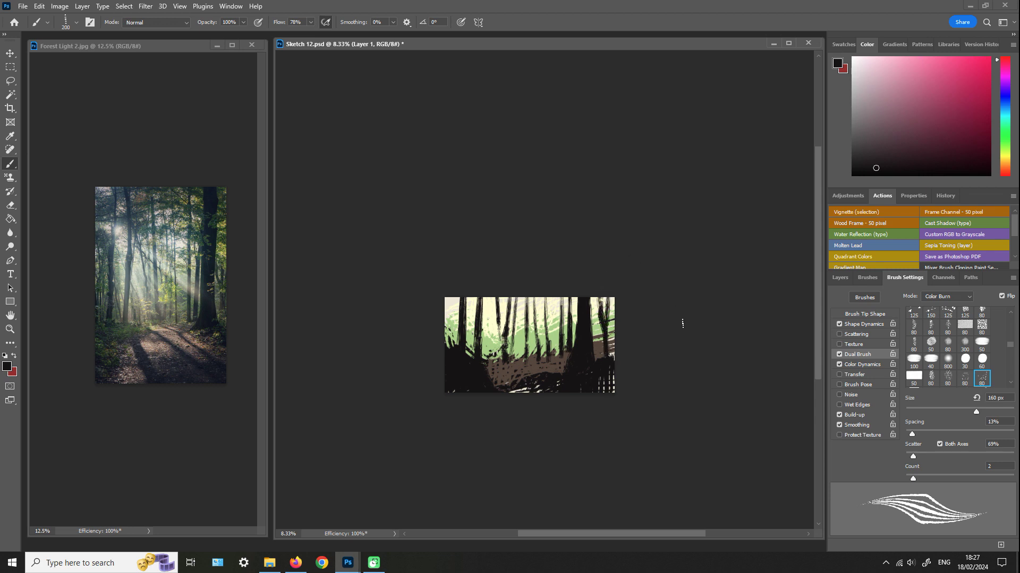
key("]")
key("]")
key("]")
key("]")
key("]")
key("]")
key("]")
key("]")
key("]")
key("bracketright")
key("bracketright")
- Brush pinkish-brown strokes across the forest path and shrink the brush to 900 px
left_click(1006, 171)
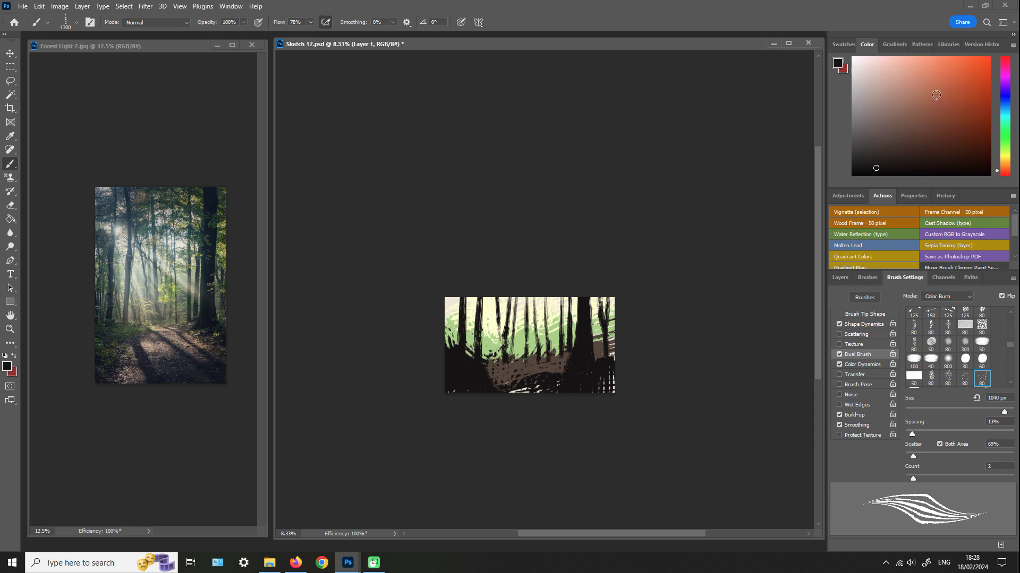
left_click(904, 96)
mouse_move(495, 372)
left_mouse_down()
mouse_move(520, 365)
mouse_move(506, 363)
mouse_move(499, 379)
mouse_move(493, 365)
mouse_move(555, 368)
mouse_move(532, 373)
mouse_move(518, 358)
mouse_move(541, 376)
mouse_move(569, 371)
mouse_move(559, 357)
mouse_move(569, 383)
left_mouse_up()
key("bracketleft")
key("bracketleft")
key("bracketleft")
key("bracketleft")
- Paint dark purple shadows on the lower right and near-black strokes along the bottom edge
left_click(1005, 82)
left_click(918, 141)
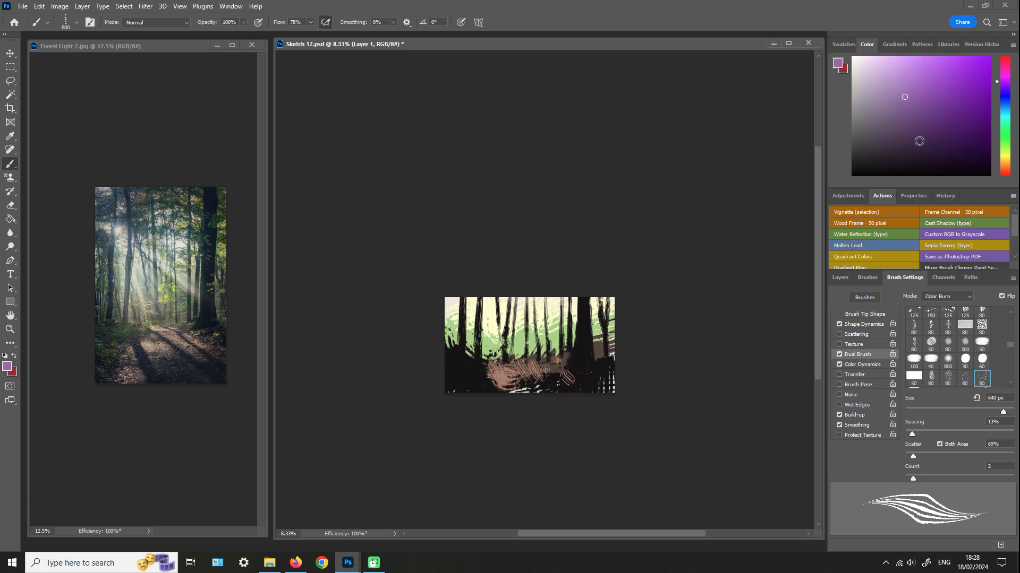
left_click(893, 146)
mouse_move(576, 392)
left_mouse_down()
mouse_move(547, 382)
mouse_move(583, 369)
mouse_move(565, 379)
mouse_move(578, 388)
mouse_move(554, 385)
mouse_move(568, 371)
mouse_move(583, 395)
mouse_move(607, 381)
left_mouse_up()
left_click(867, 159)
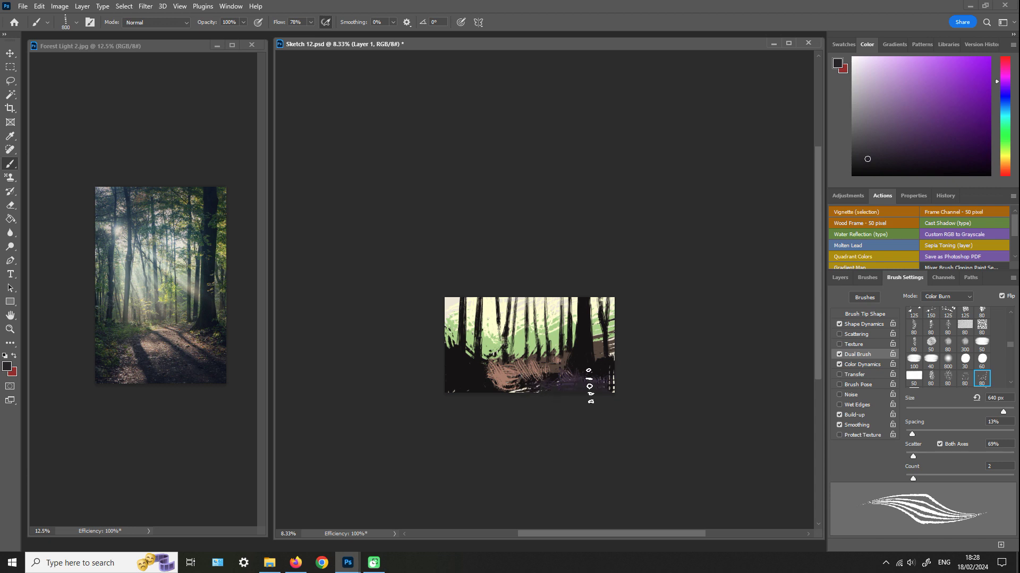
left_click(580, 368, "alt")
mouse_move(559, 391)
left_mouse_down()
mouse_move(600, 389)
mouse_move(607, 370)
mouse_move(608, 379)
left_mouse_up()
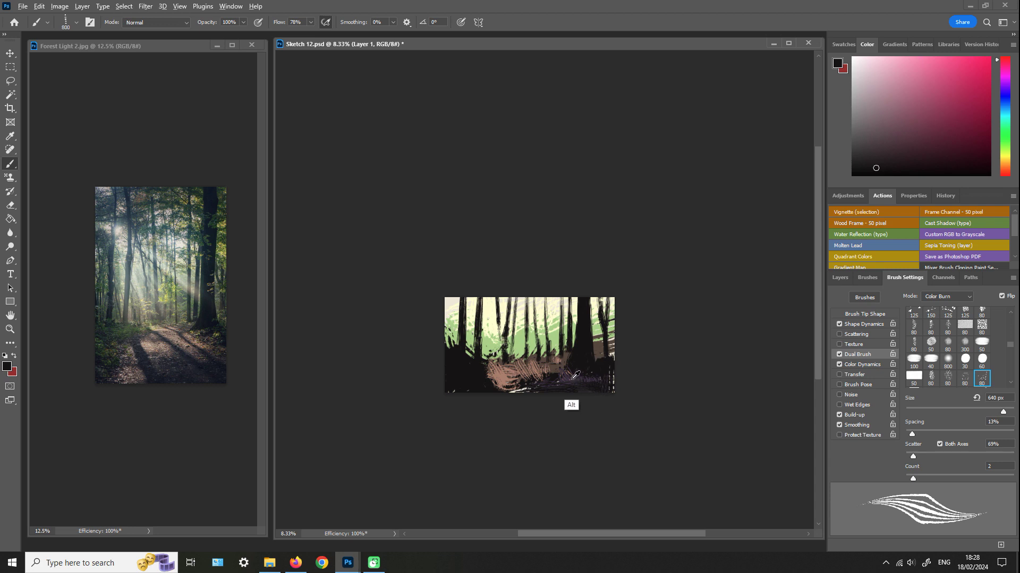
- Shrink the brush and touch dark teal onto the right-hand tree trunk
left_click(573, 376, "alt")
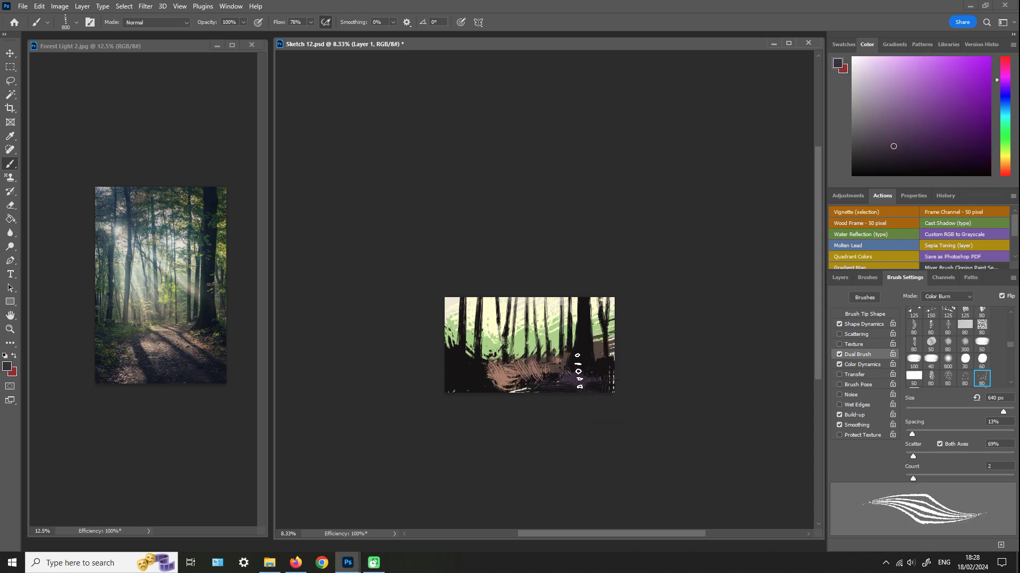
left_click(502, 371, "alt")
key("bracketleft")
key("bracketleft")
key("bracketleft")
key("bracketleft")
key("bracketleft")
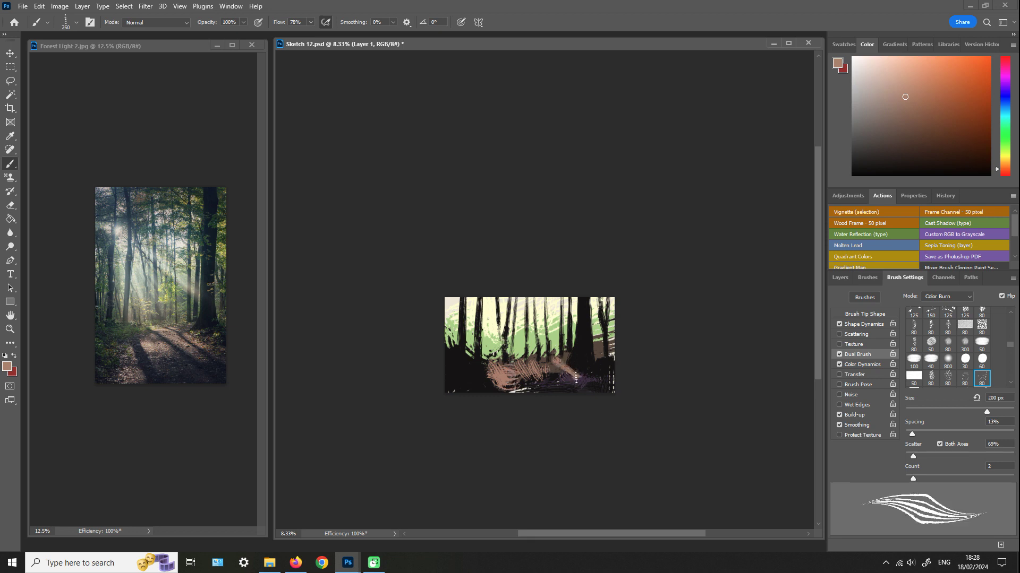
left_click(1005, 120)
left_click(917, 155)
left_click(931, 152)
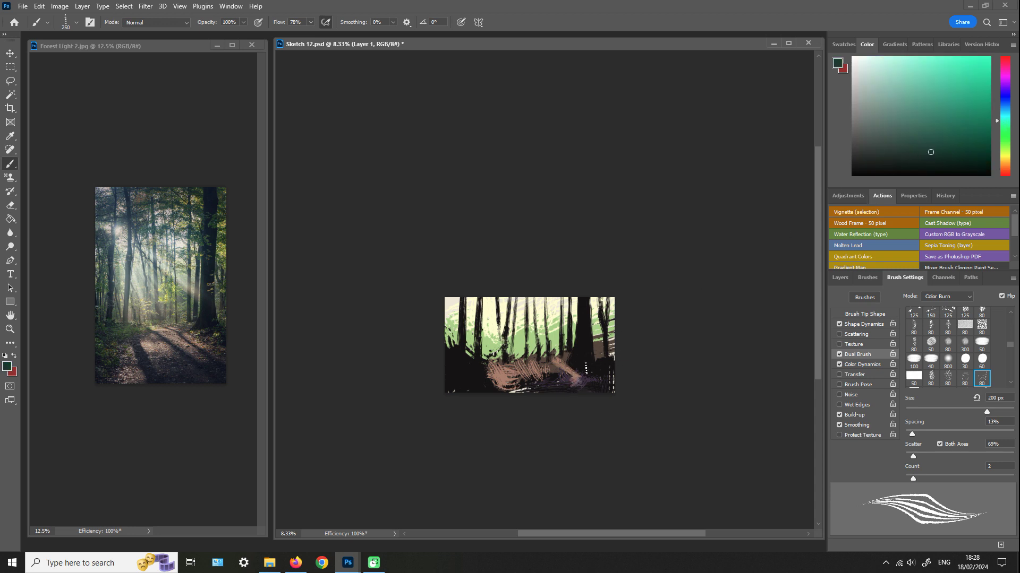
mouse_move(582, 365)
left_mouse_down()
mouse_move(585, 357)
mouse_move(591, 367)
mouse_move(621, 364)
left_mouse_up()
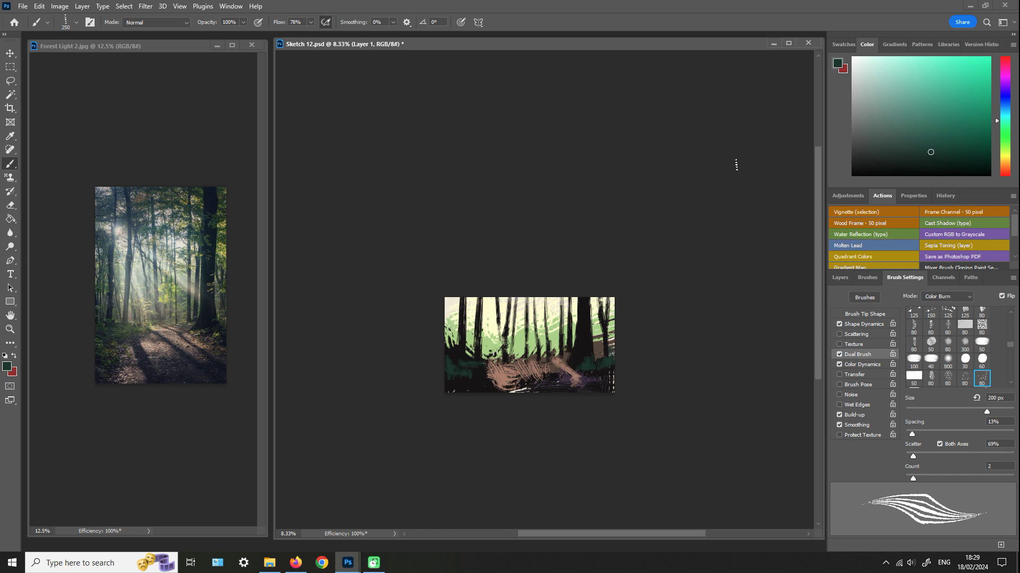
- Paint dark green-teal foliage in the top-left corner and down the left edge
left_click(908, 164)
left_click_drag(447, 308, 455, 303)
left_click(1000, 113)
left_click(921, 156)
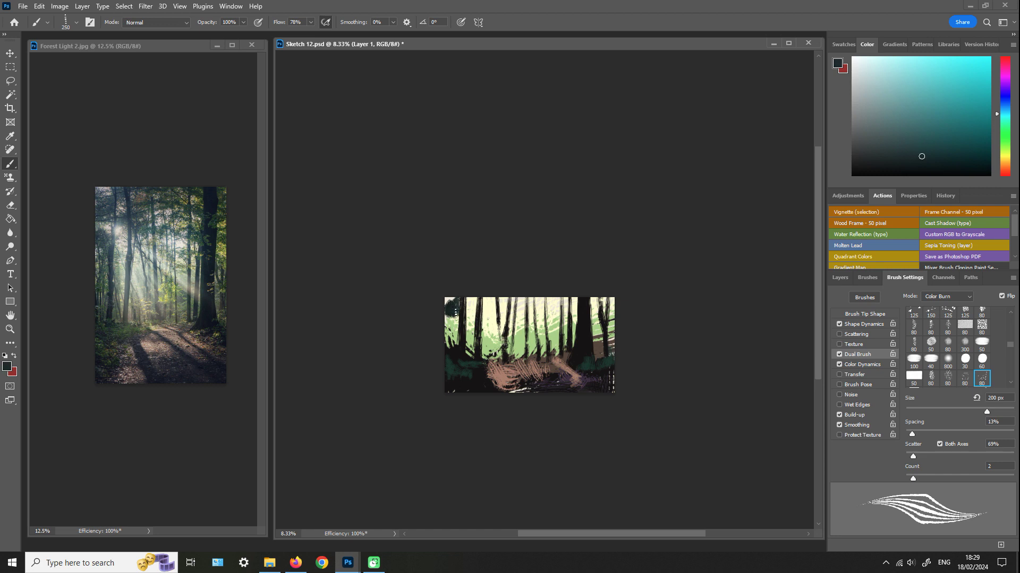
left_click_drag(455, 318, 453, 308)
mouse_move(449, 322)
left_mouse_down()
mouse_move(455, 334)
mouse_move(468, 306)
mouse_move(475, 322)
mouse_move(483, 303)
mouse_move(472, 297)
mouse_move(494, 291)
mouse_move(498, 301)
left_mouse_up()
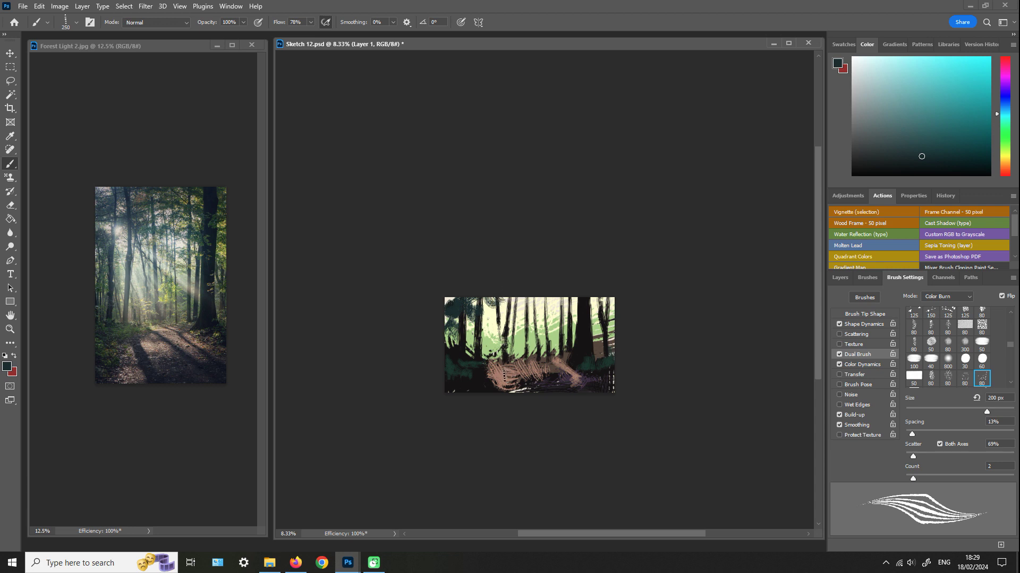
- Brush a pale yellow light streak near the centre
left_click(1005, 159)
left_click(904, 68)
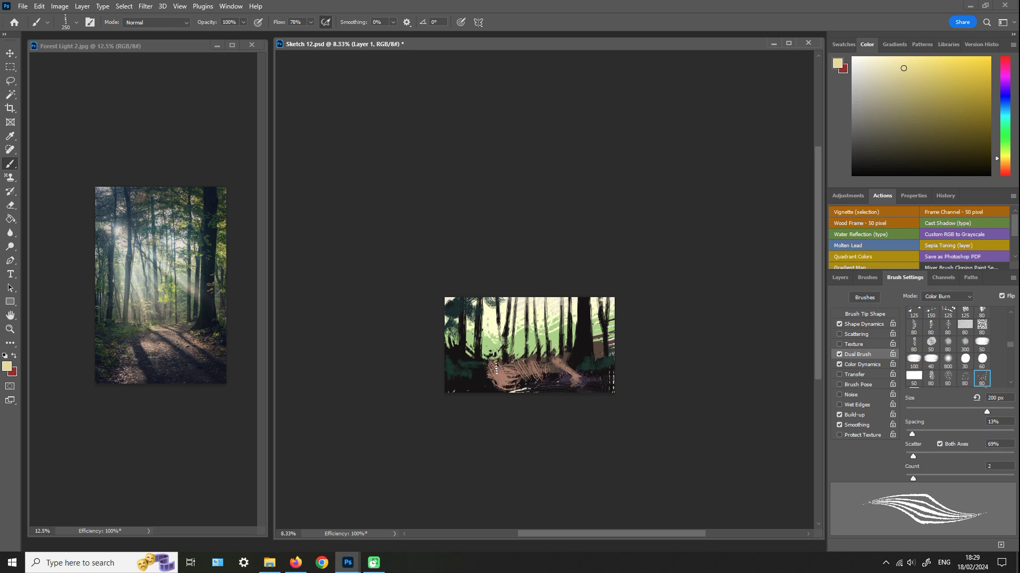
mouse_move(486, 359)
left_mouse_down()
mouse_move(498, 362)
mouse_move(491, 340)
mouse_move(507, 364)
mouse_move(518, 343)
mouse_move(532, 355)
left_mouse_up()
- Zoom the painting out to 6.25% and shrink the reference photo view too
key("z")
left_click(552, 339, "alt")
left_click(551, 338, "alt")
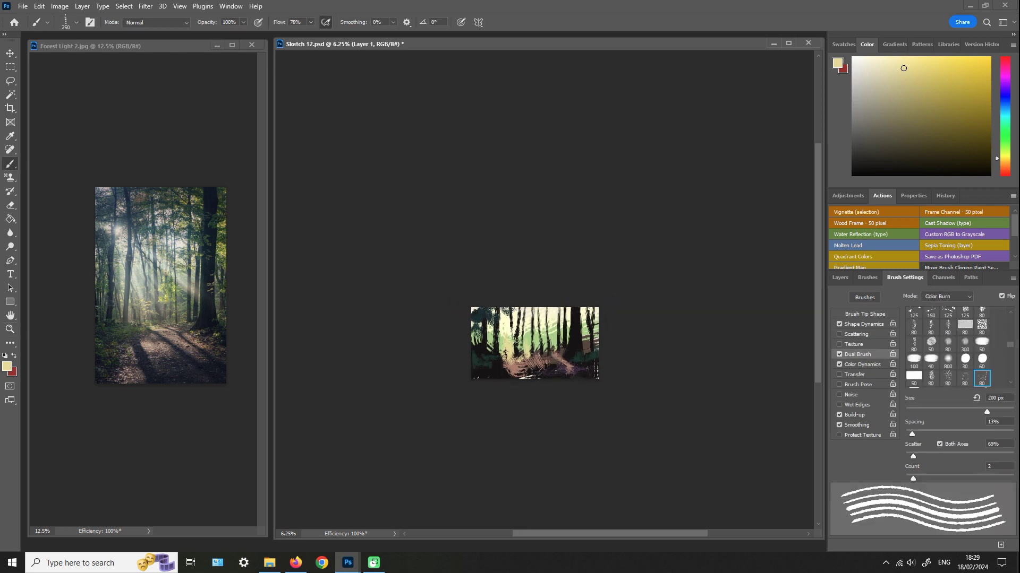
left_click(171, 305, "alt")
key("b")
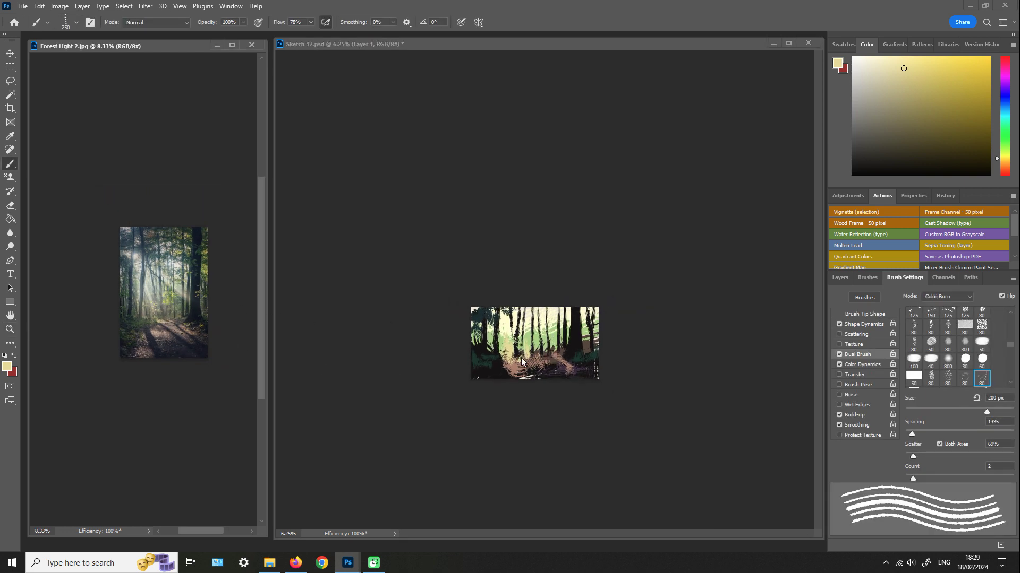
left_click(519, 357)
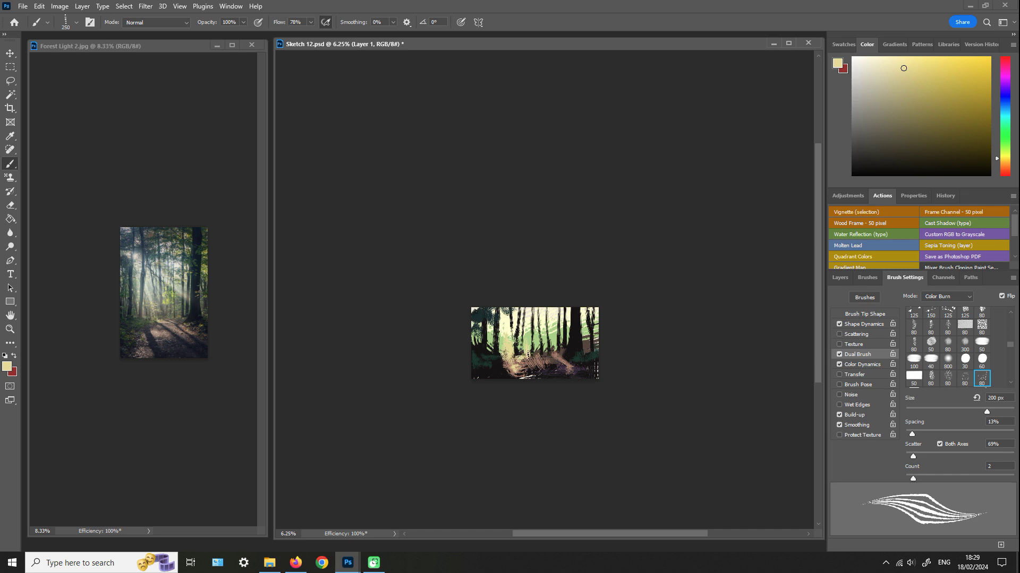
- Tint the middle trees with a cyan stroke
left_click_drag(890, 62, 870, 59)
left_click(1005, 115)
left_click(931, 73)
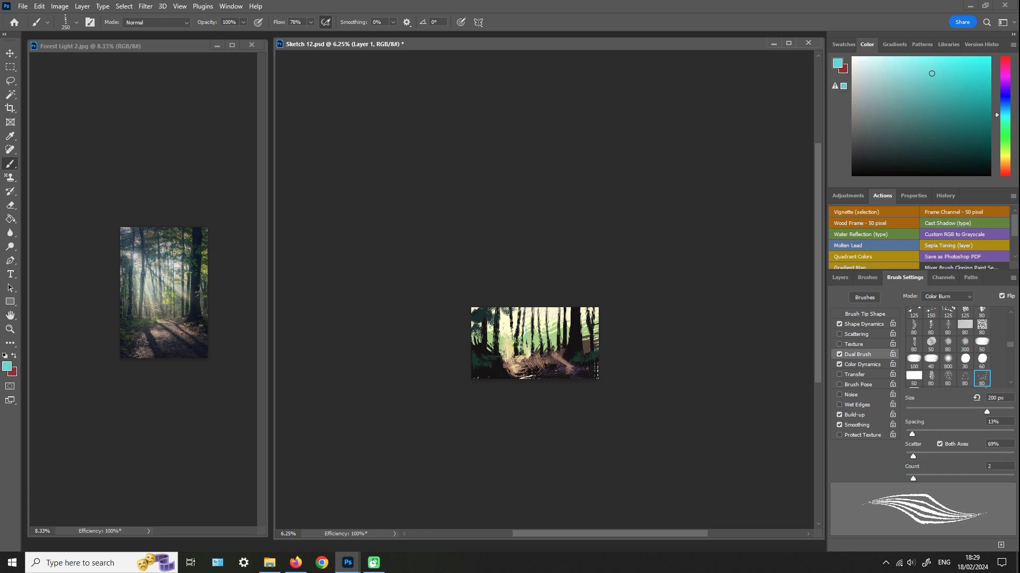
mouse_move(541, 319)
left_mouse_down()
mouse_move(541, 343)
mouse_move(506, 343)
left_mouse_up()
- Sample tones from the painting and settle on a pale peach paint colour
left_click(575, 336, "alt")
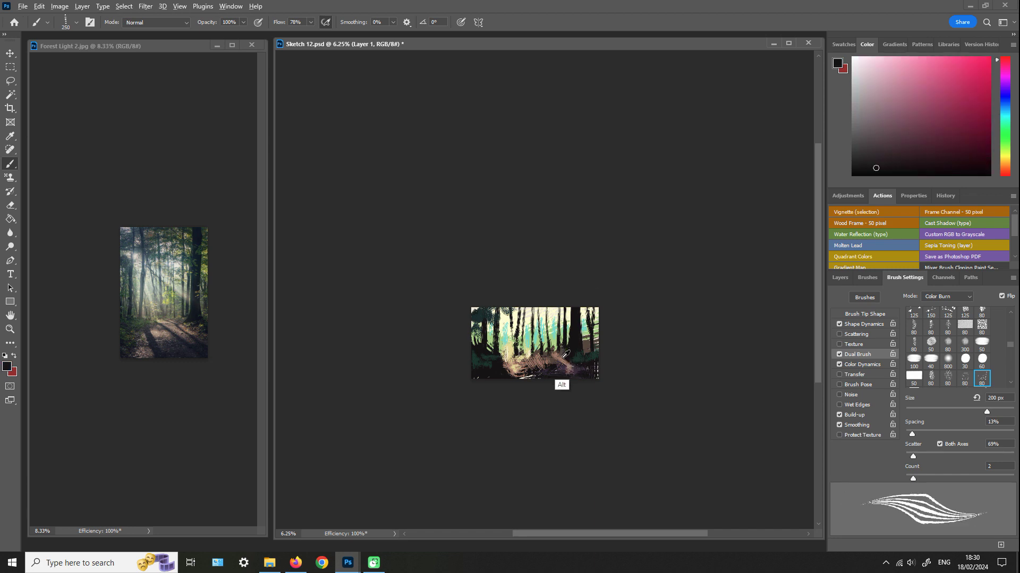
left_click(562, 383, "alt")
left_click(902, 71)
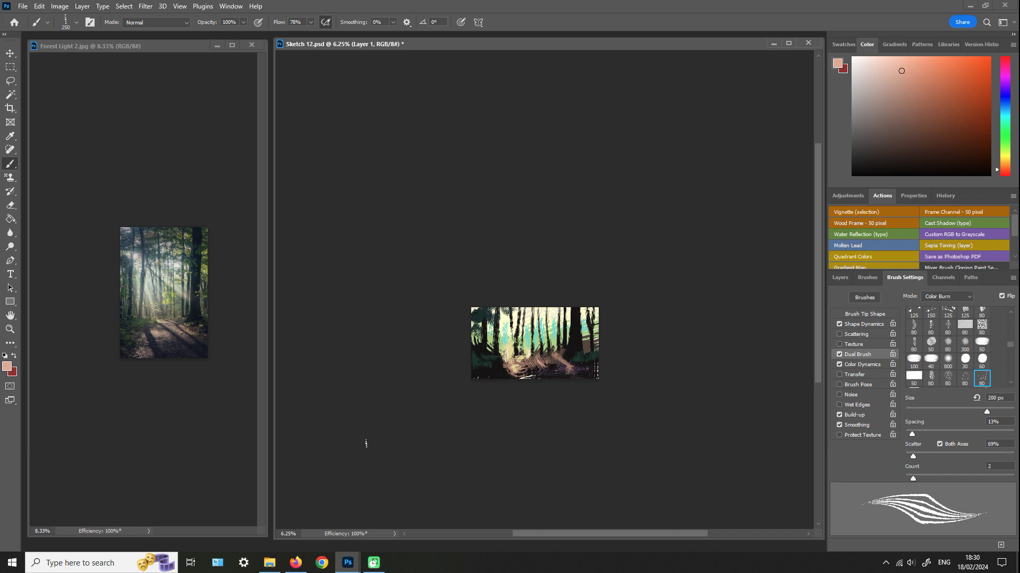
key("ctrl+shift+h")
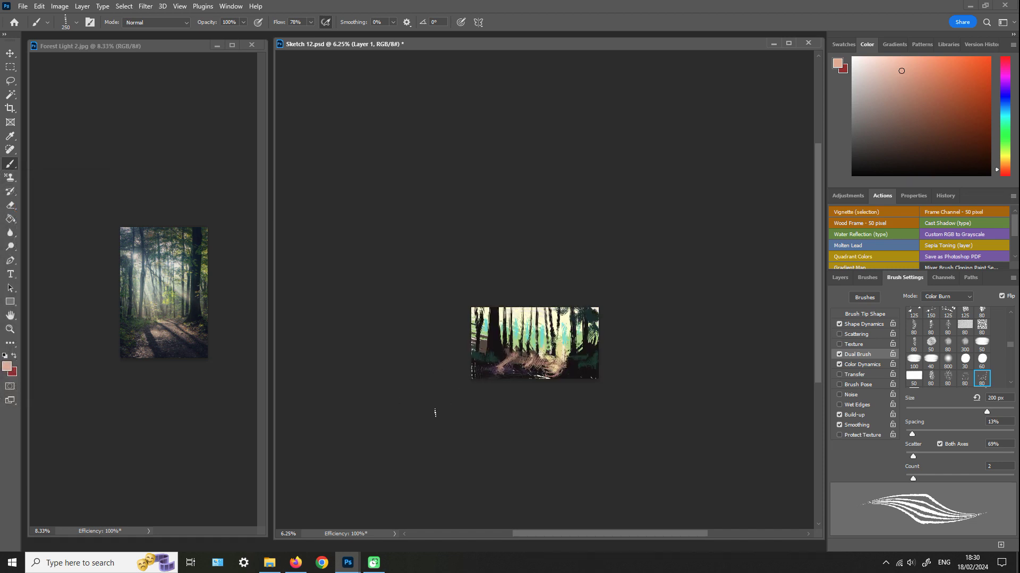
key("ctrl+shift+h")
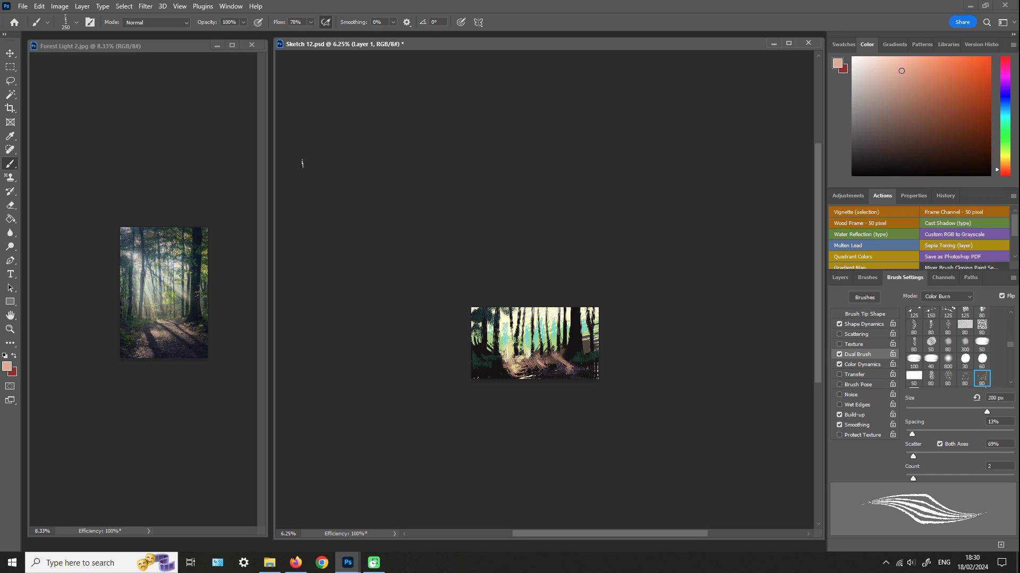
left_click(59, 7)
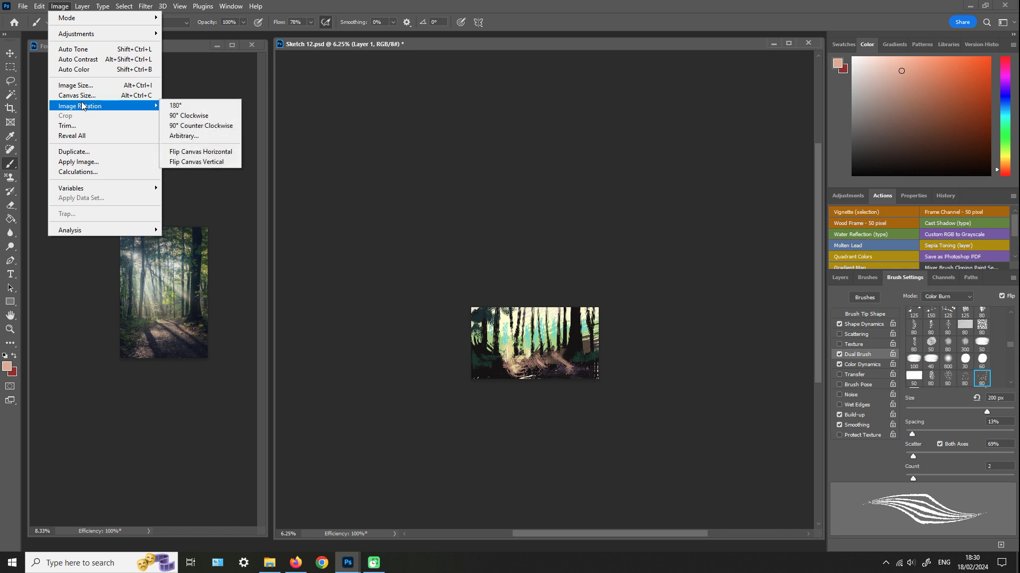
left_click(536, 5)
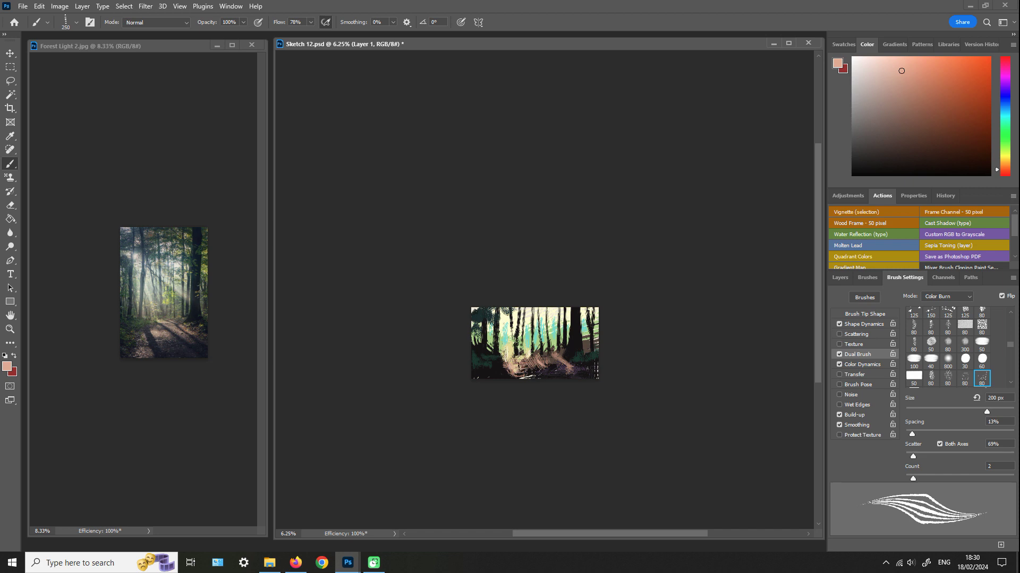
- Add faint dark brown marks near the bottom-left and load a near-black colour
left_click(531, 364, "alt")
left_click_drag(497, 376, 501, 385)
left_click(574, 366, "alt")
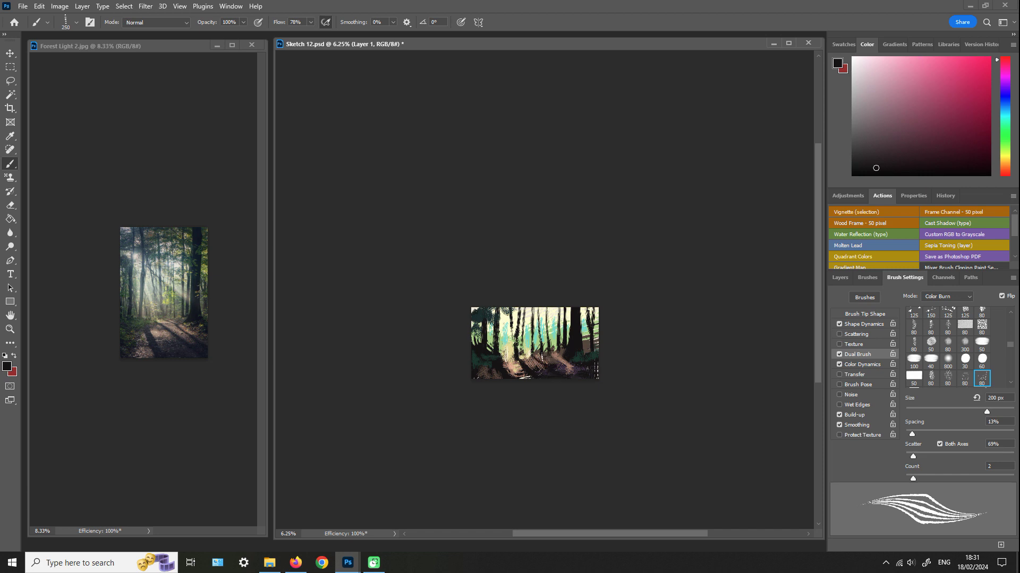
- Sample cream and light green from the painting and dab highlights between the trunks
key("alt")
left_click(562, 355, "alt")
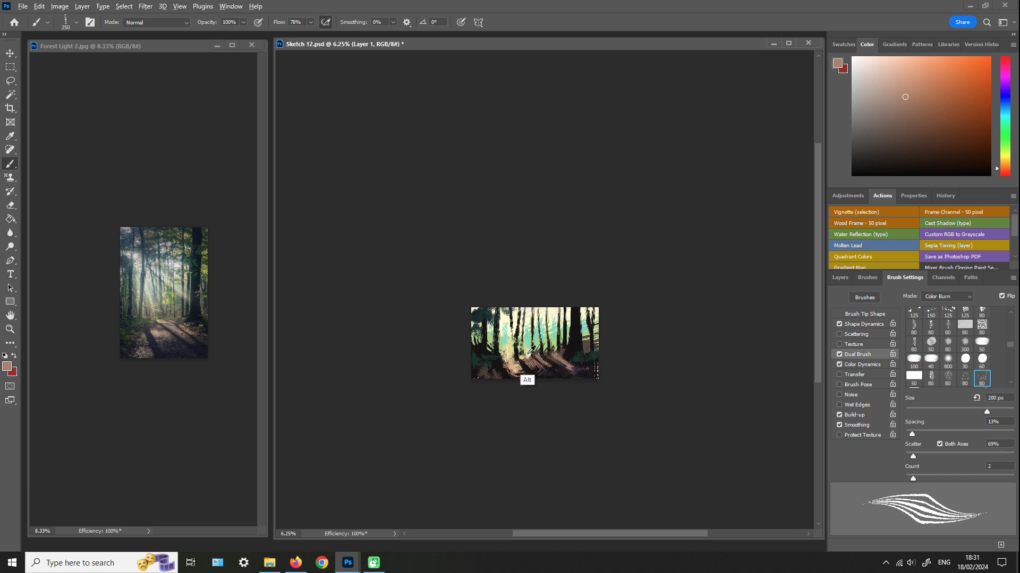
left_click(525, 378, "alt")
mouse_move(537, 356)
left_mouse_down()
mouse_move(544, 363)
mouse_move(513, 364)
left_mouse_up()
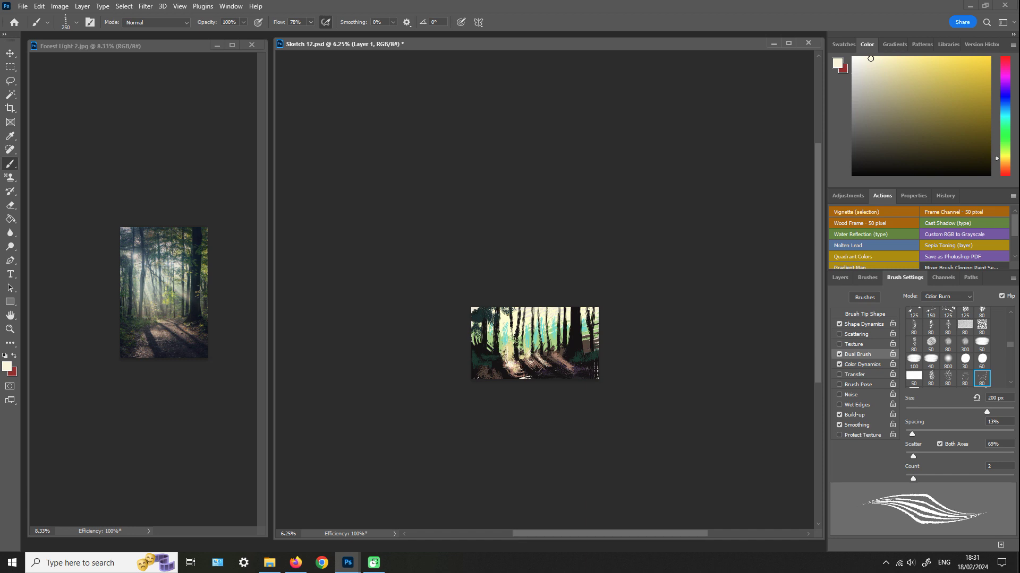
left_click(566, 338, "alt")
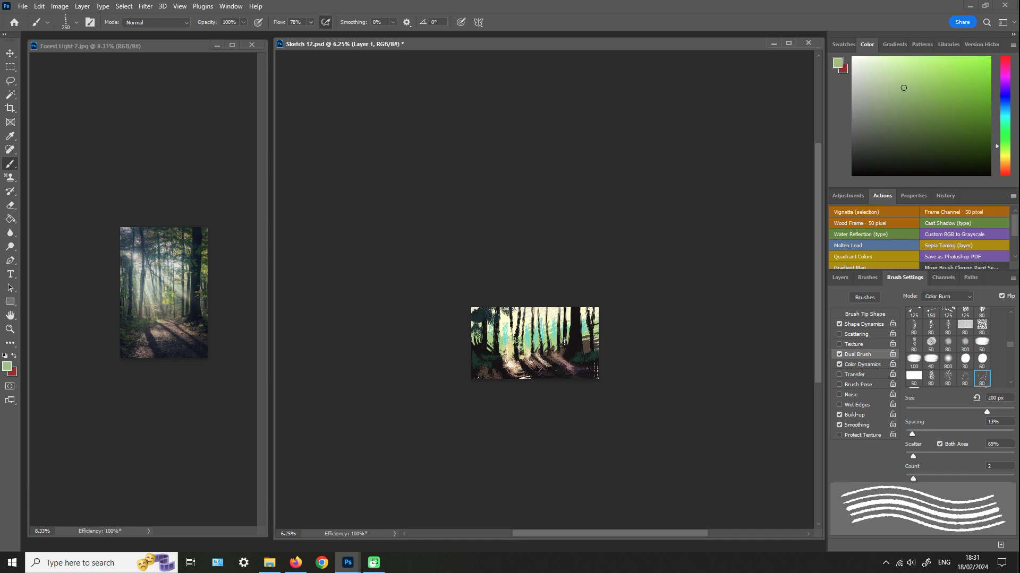
left_click_drag(567, 340, 562, 345)
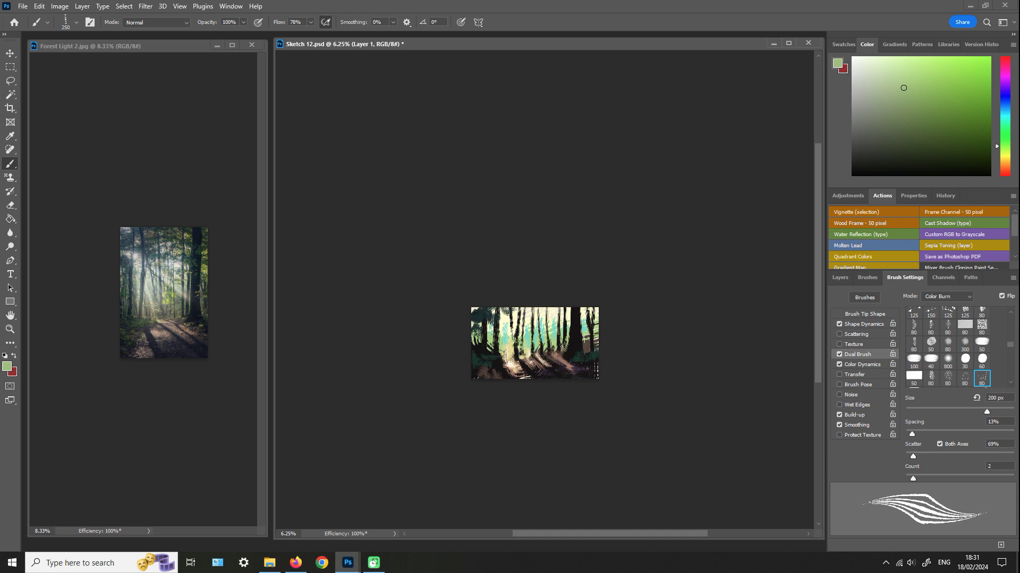
- Extend teal-grey leaves along the top of the painting
left_click(1006, 119)
left_click(928, 111)
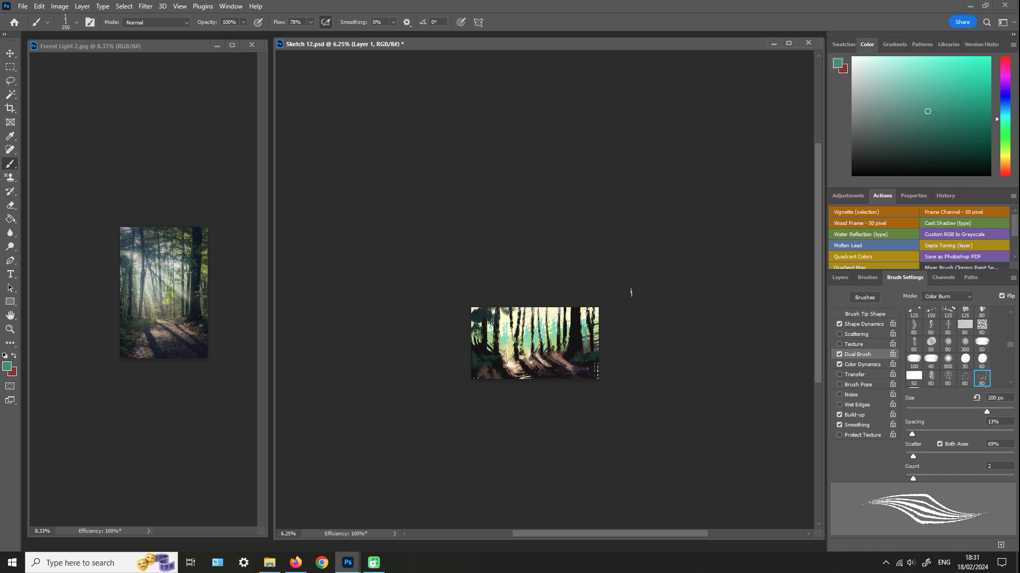
left_click(481, 342, "alt")
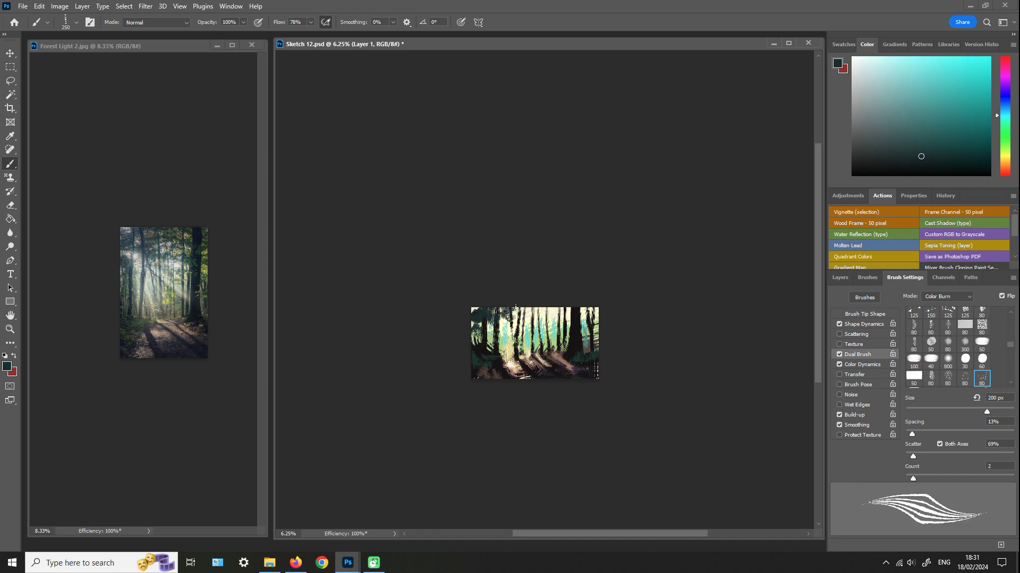
left_click_drag(516, 307, 520, 315)
- Save Sketch 12.psd, then add dark strokes along the top of the painting
key("ctrl+s")
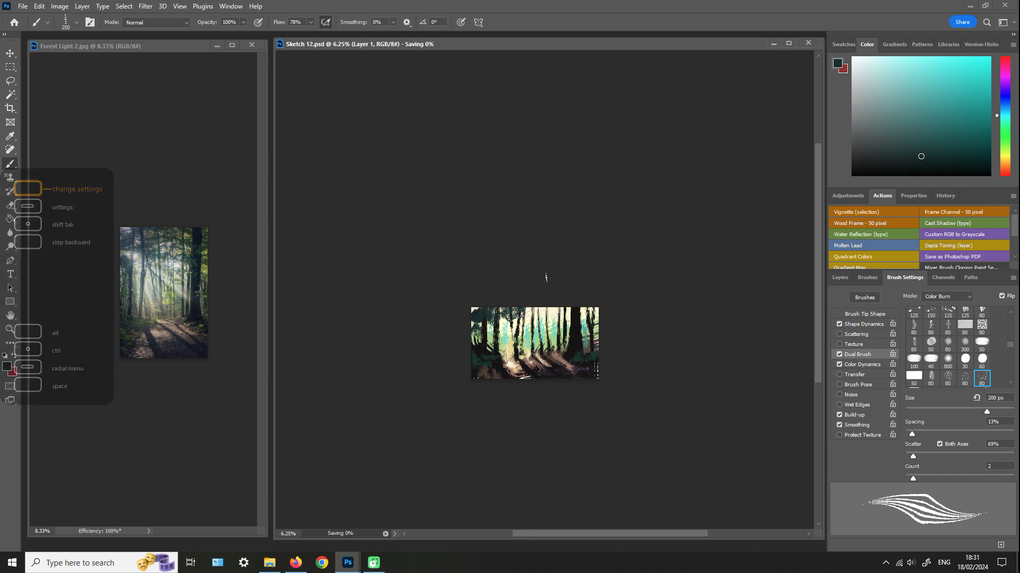
mouse_move(519, 307)
left_mouse_down()
mouse_move(517, 325)
mouse_move(533, 306)
mouse_move(596, 312)
mouse_move(595, 321)
left_mouse_up()
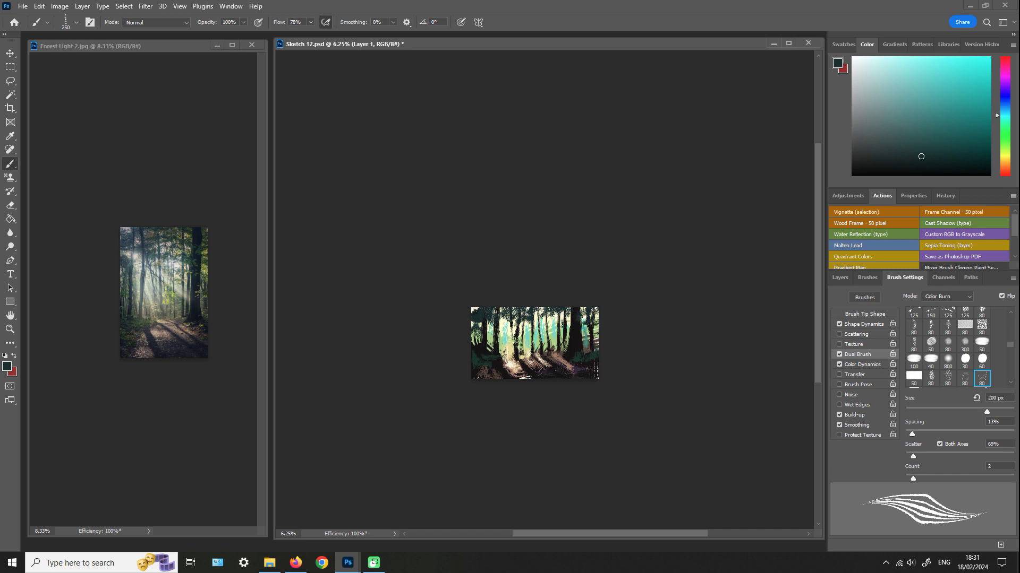
left_click(926, 144)
left_click(939, 171)
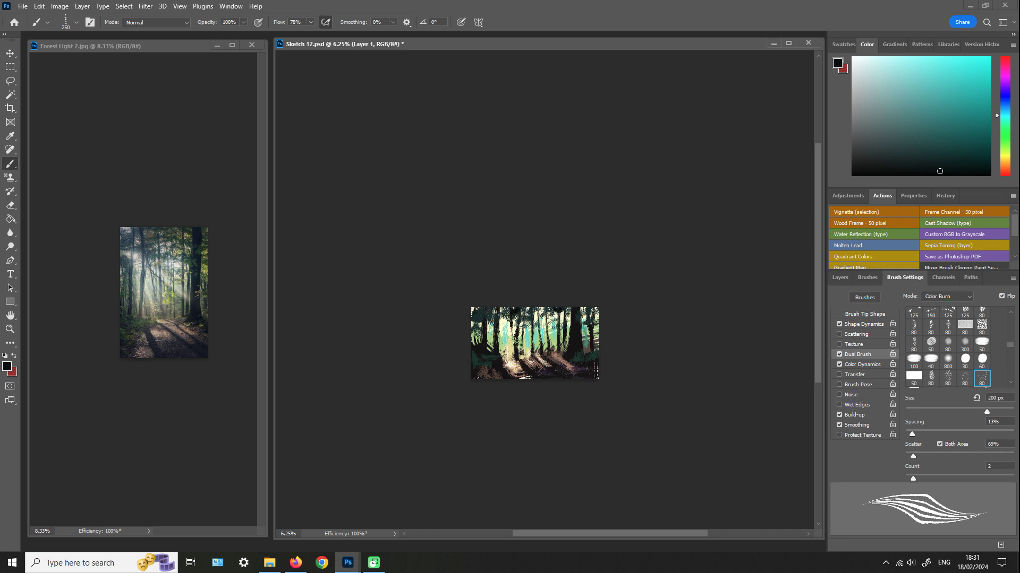
- Add a short cream stroke and dab darker purple over the path shadows
left_click(519, 379, "alt")
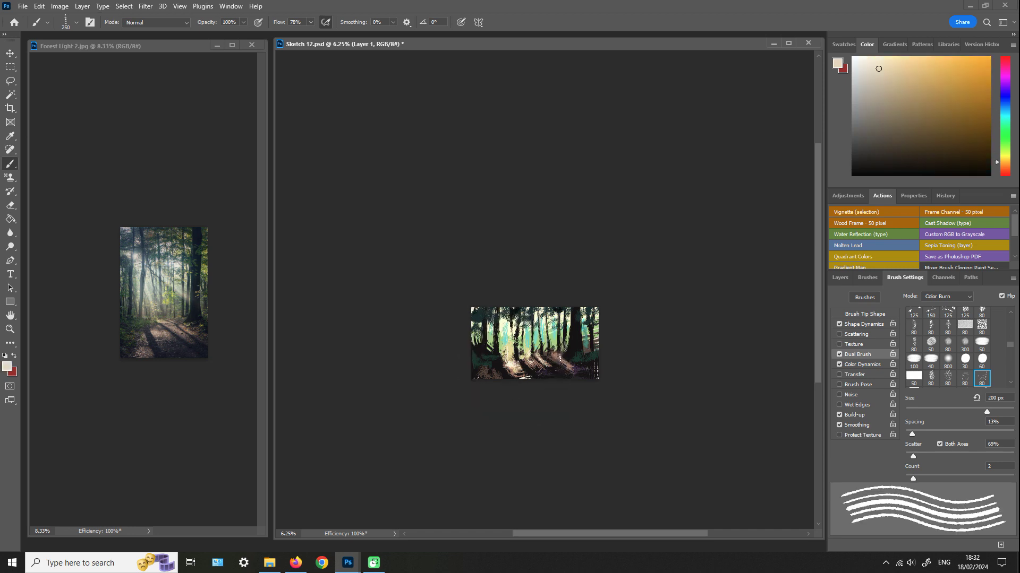
left_click_drag(559, 357, 564, 365)
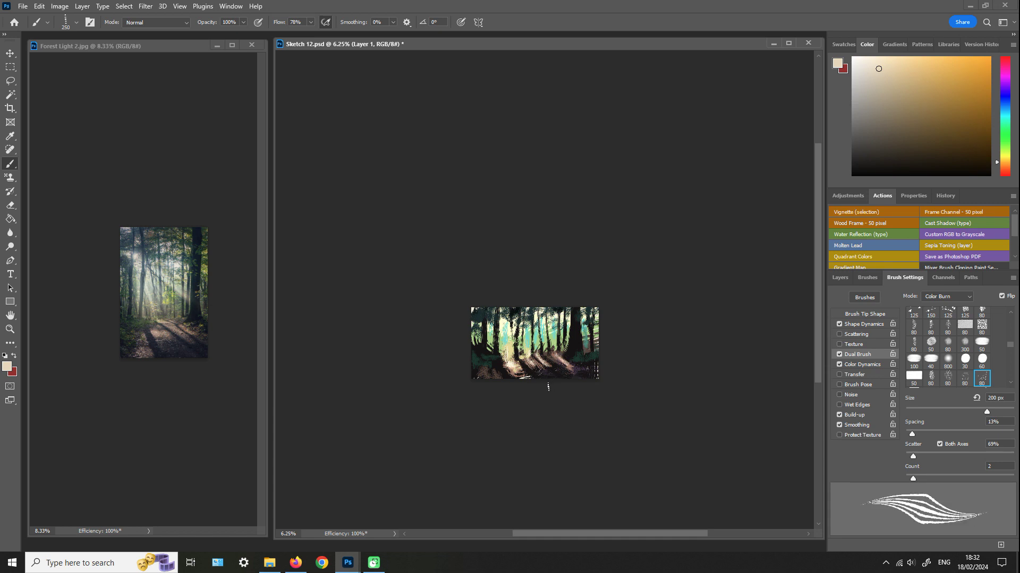
left_click(567, 367, "alt")
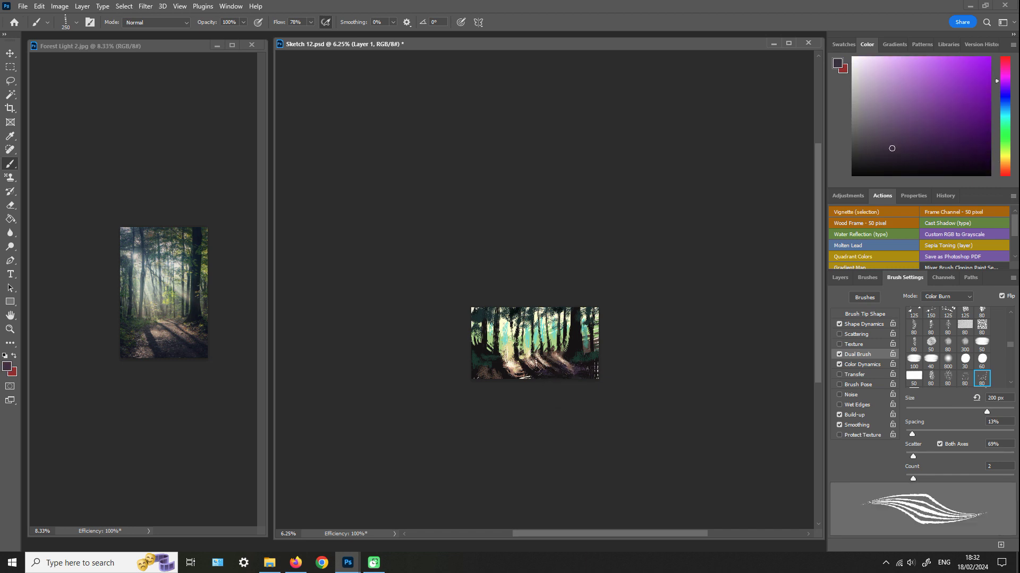
left_click_drag(538, 373, 540, 365)
- Add light cream marks at the lower-left edge and a pale yellow-green mark on the right
left_click(515, 366, "alt")
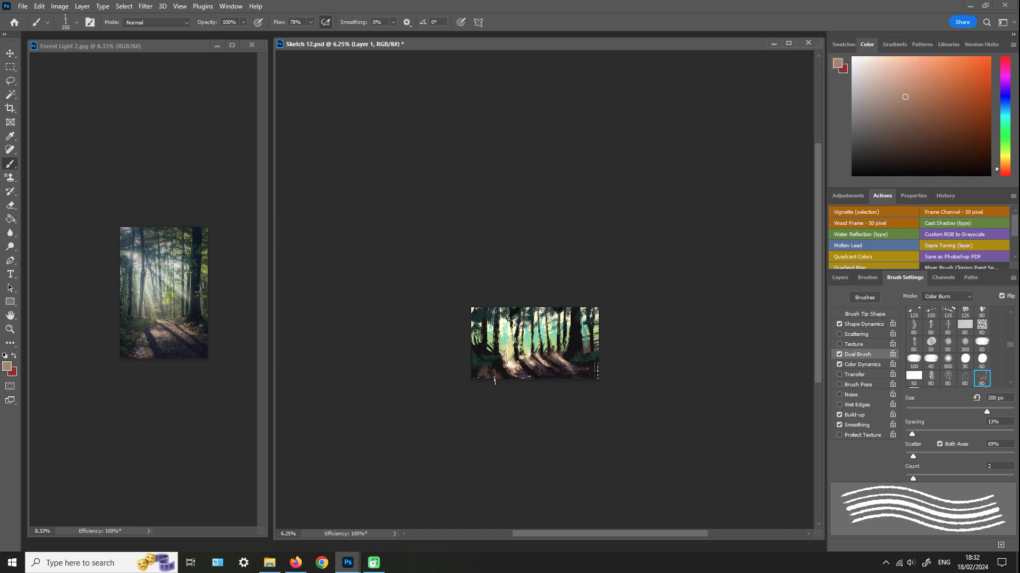
left_click(513, 364, "alt")
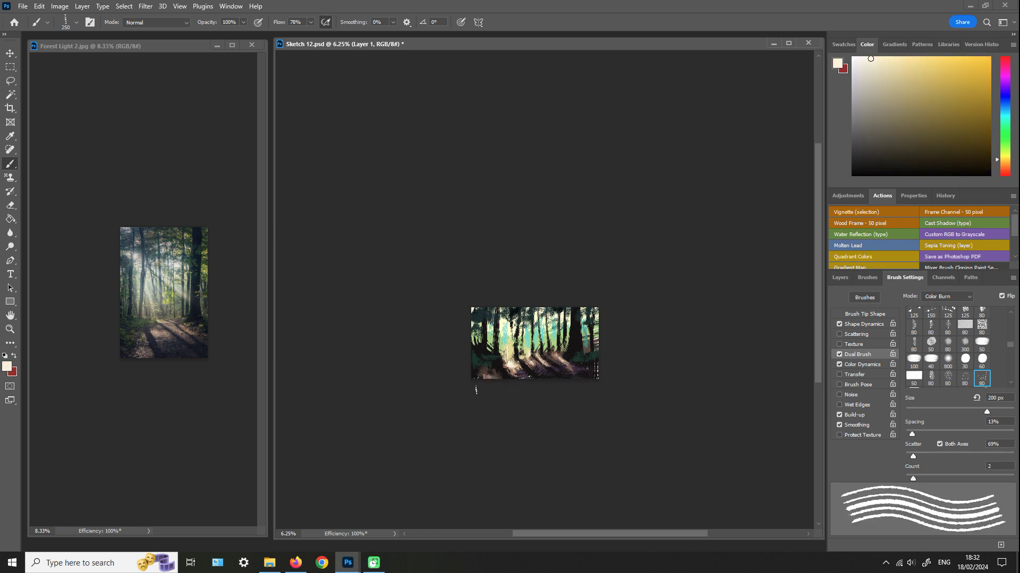
left_click_drag(486, 378, 489, 383)
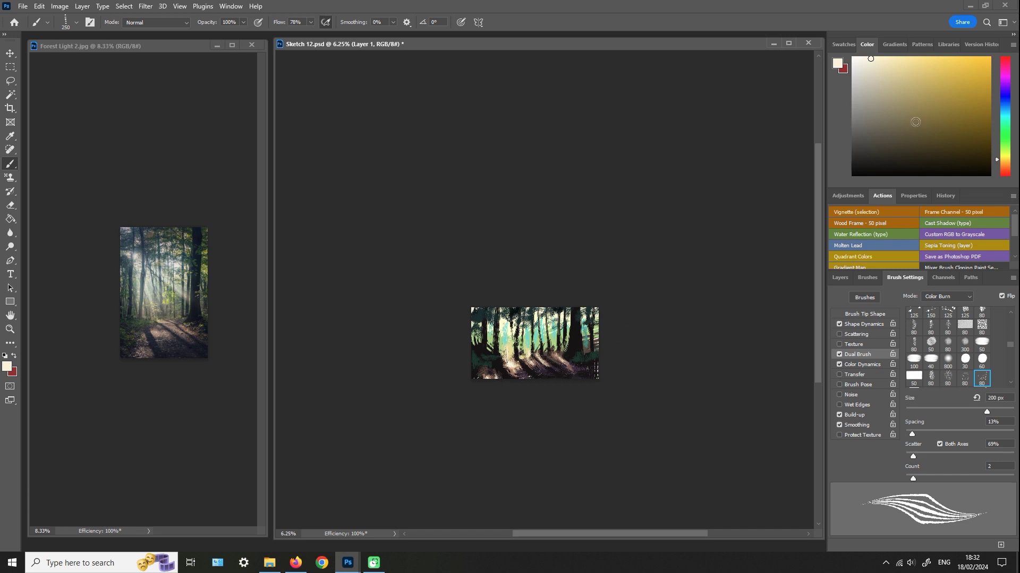
left_click(894, 63)
left_click(1006, 150)
left_click_drag(584, 346, 583, 342)
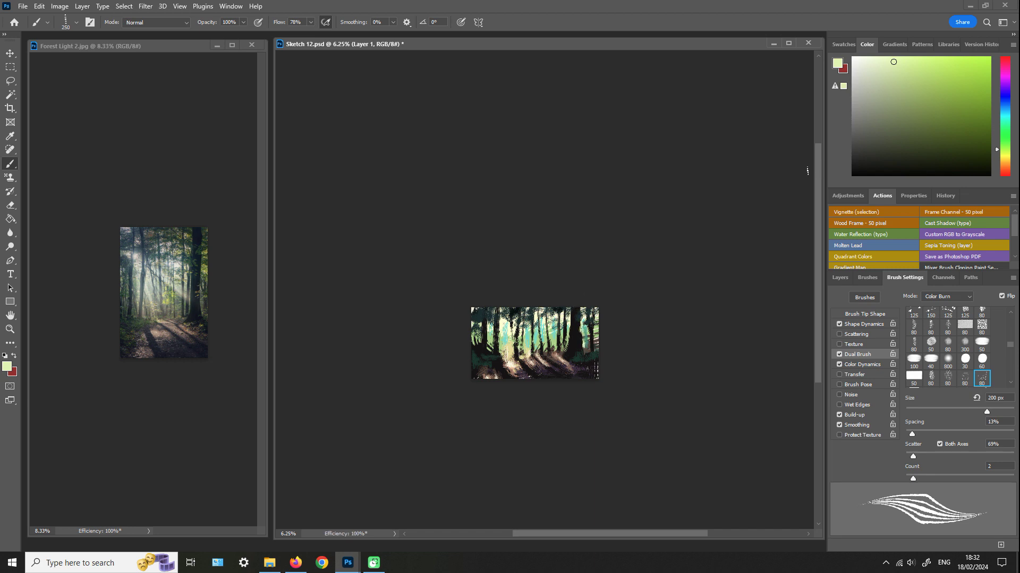
- Cover pale paint at the upper-right with dark teal and add a light yellow-green stroke
left_click(485, 341, "alt")
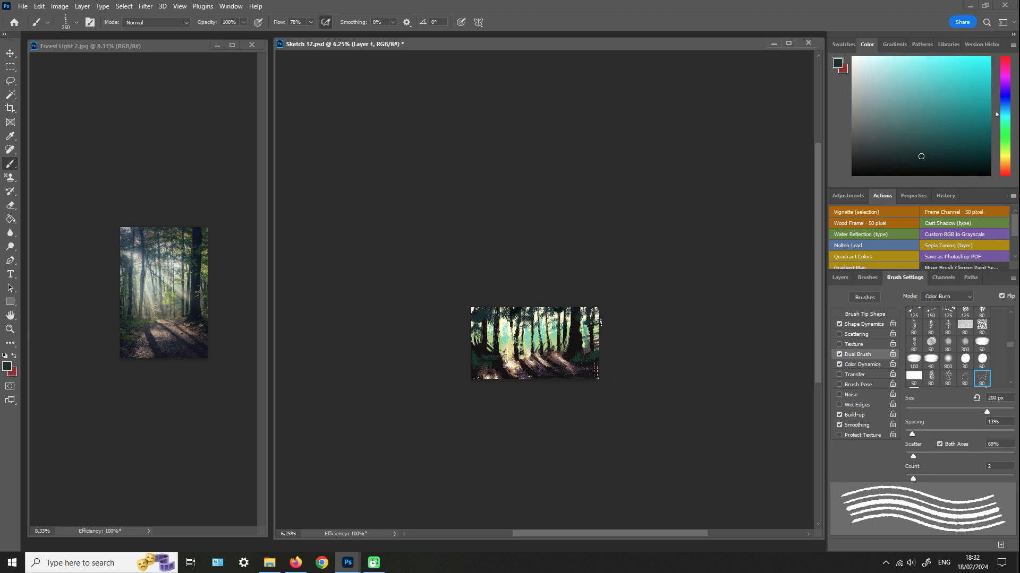
mouse_move(595, 320)
left_mouse_down()
mouse_move(595, 334)
mouse_move(597, 322)
left_mouse_up()
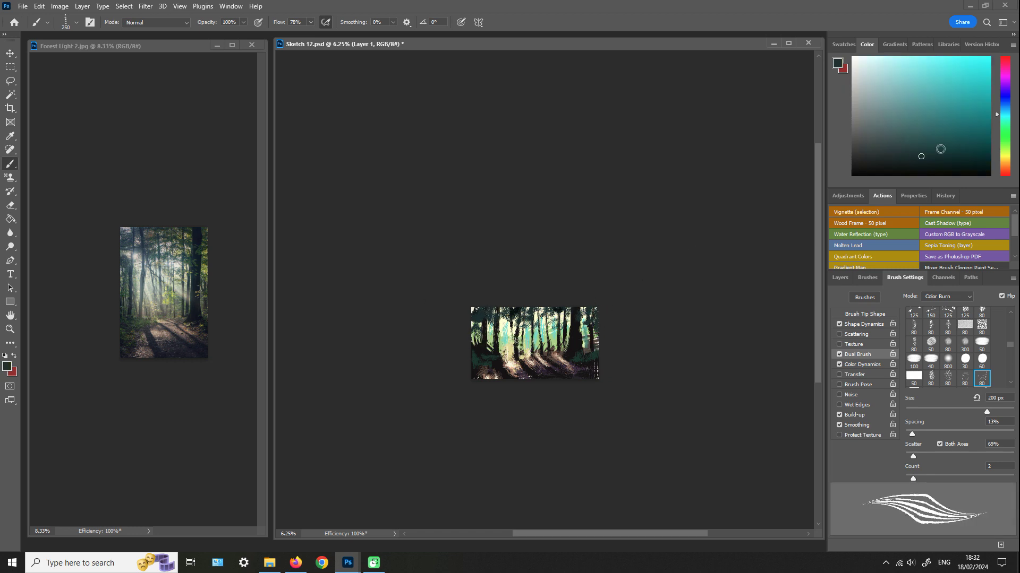
left_click_drag(936, 159, 931, 173)
left_click(1004, 154)
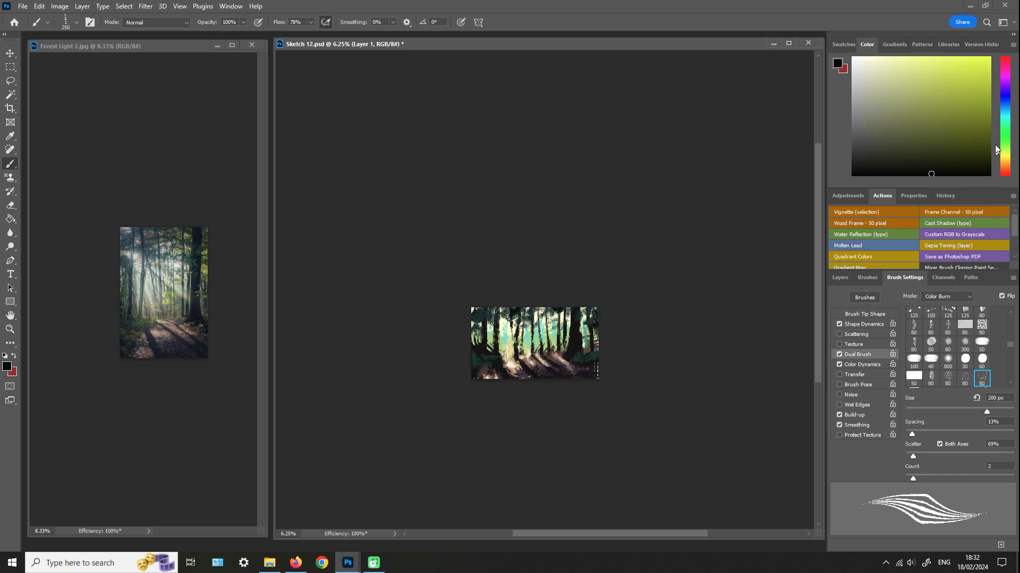
left_click(928, 73)
mouse_move(591, 326)
left_mouse_down()
mouse_move(595, 311)
mouse_move(600, 321)
left_mouse_up()
- Add darker teal marks at the painting's left edge
left_click(1007, 111)
left_click(1006, 114)
left_click(962, 123)
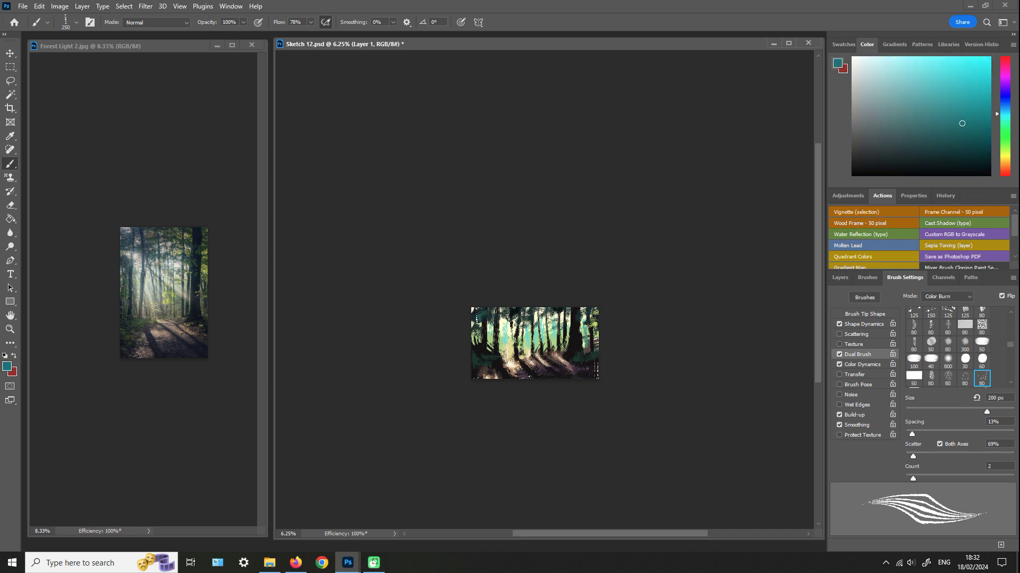
left_click_drag(477, 331, 476, 338)
- Save Sketch 12.psd, duplicate the painting layer and hide the original Layer 1
key("ctrl+s")
left_click(840, 277)
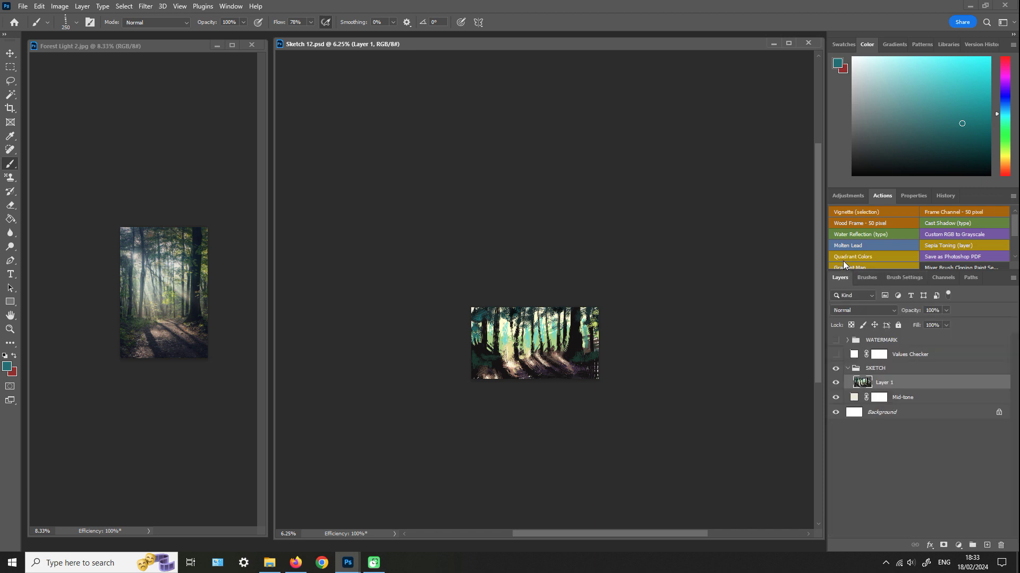
key("ctrl+j")
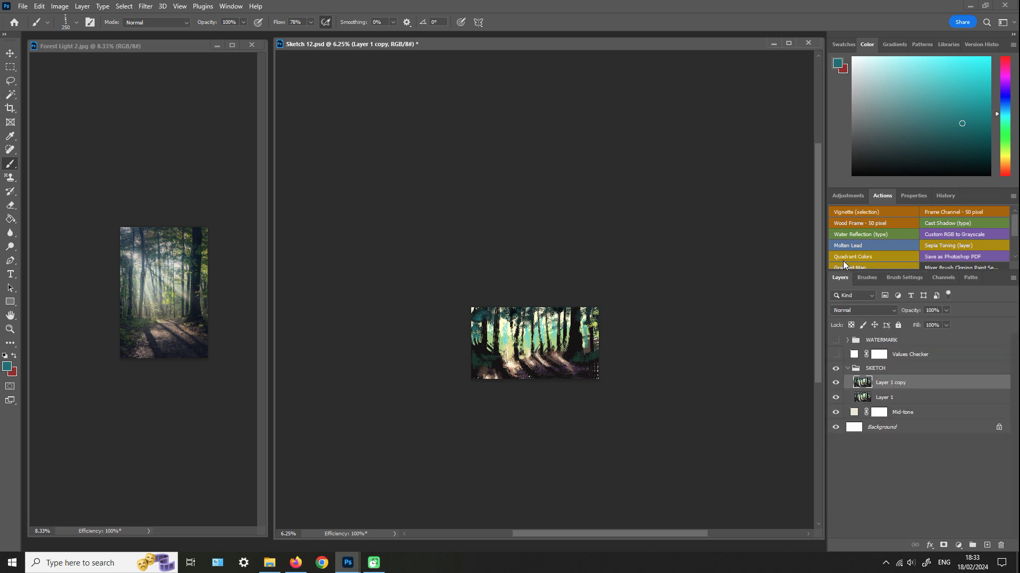
left_click(835, 397)
- Switch to the Tim Rake Brush Tyre Tracks brush and zoom in on the sketch
left_click(867, 277)
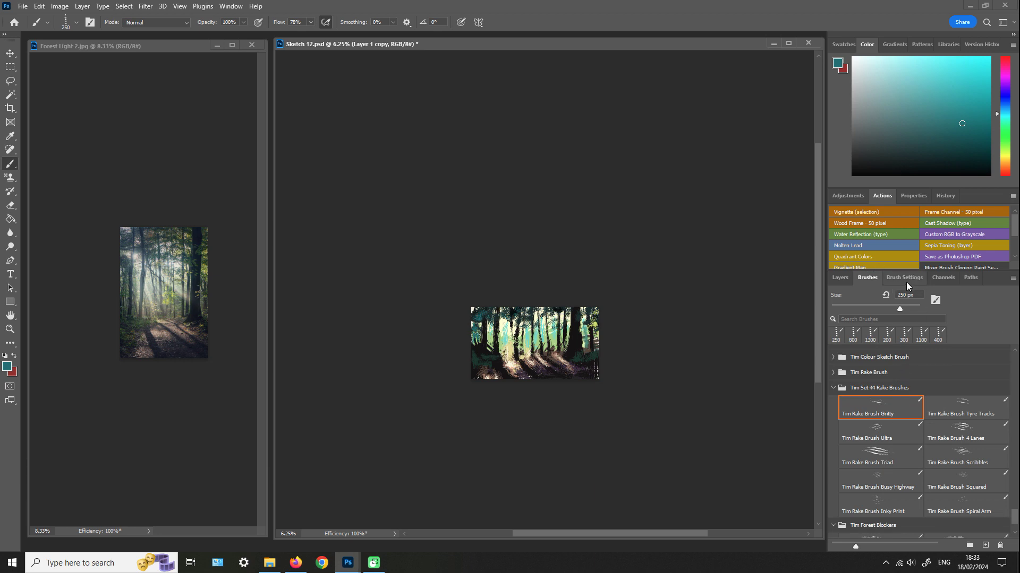
left_click(987, 410)
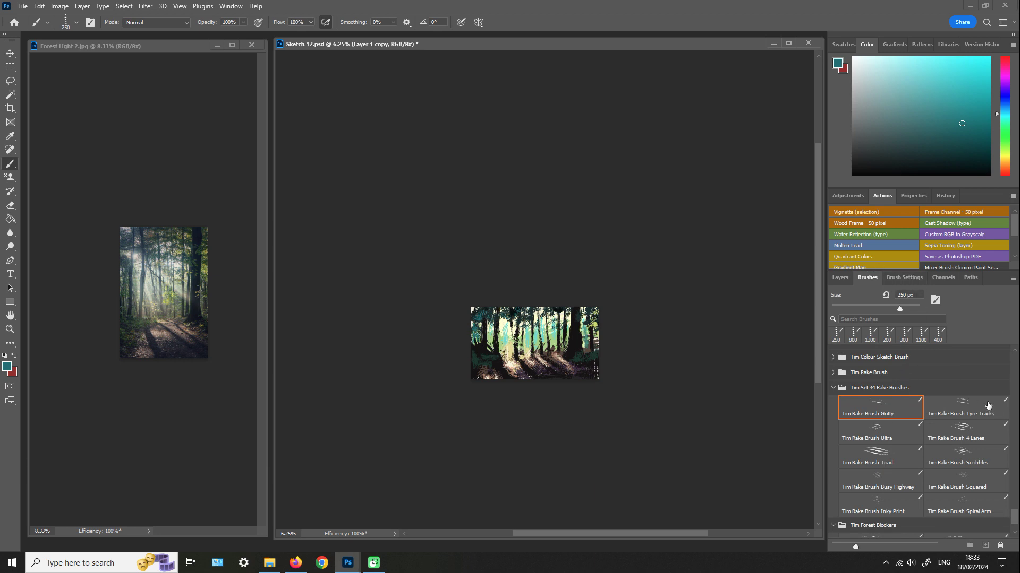
key("ctrl+plus")
key("ctrl+plus")
left_click(909, 279)
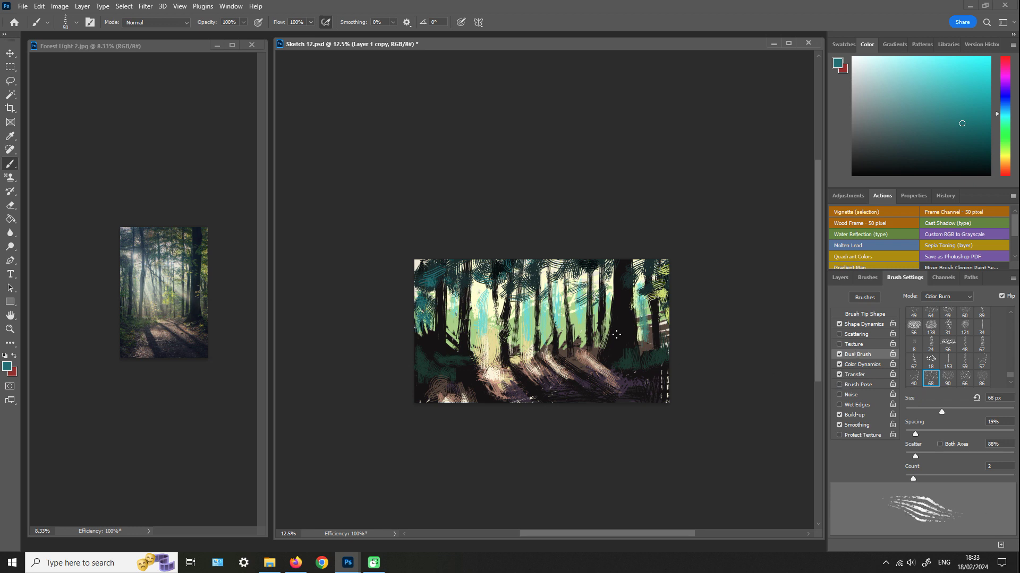
- Enlarge the brush to 544 px and paint a faint stroke across the canvas
key("z")
left_click(587, 353, "alt")
left_click_drag(571, 354, 554, 376)
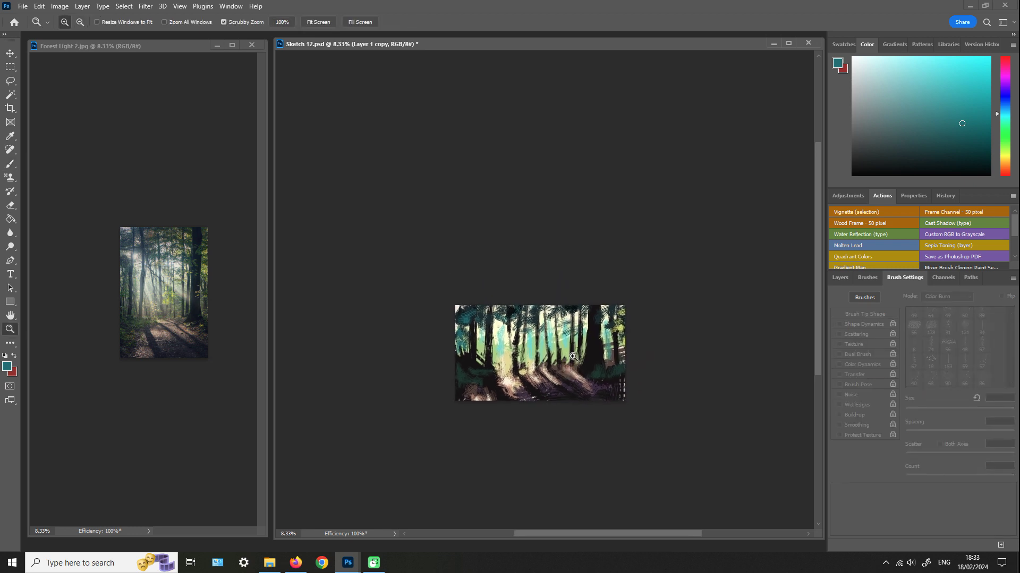
key("b")
key("bracketright")
key("bracketright")
key("bracketright")
key("bracketright")
key("bracketright")
key("bracketright")
key("bracketright")
key("bracketright")
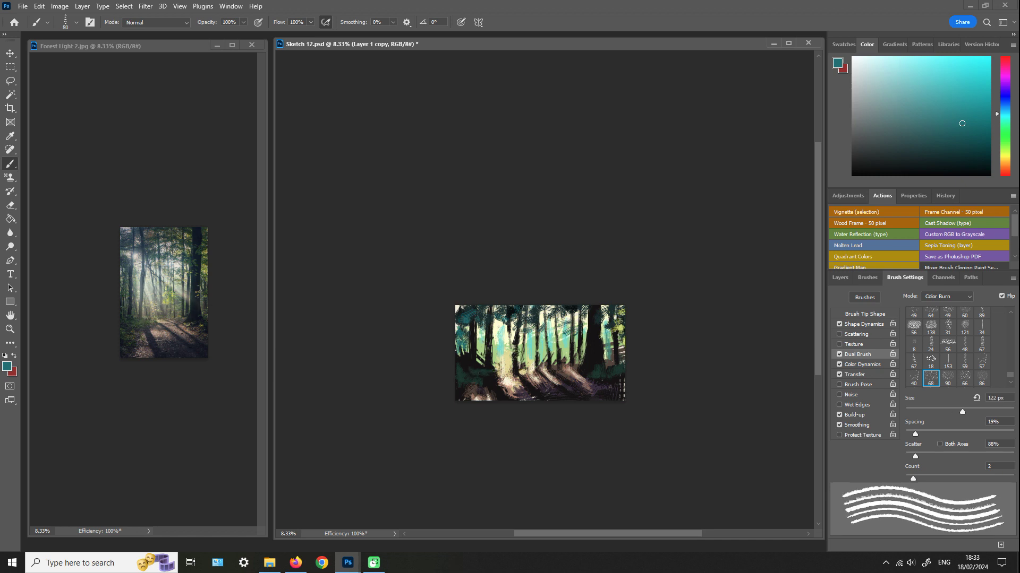
key("bracketright")
key("bracketright")
key("bracketright")
key("bracketright")
left_click_drag(464, 374, 536, 359)
- Try white strokes across the sketch with a lighter colour, then undo them
left_click(908, 100)
left_click_drag(908, 100, 852, 57)
left_click_drag(474, 367, 611, 347)
key("ctrl+space")
left_click(545, 357)
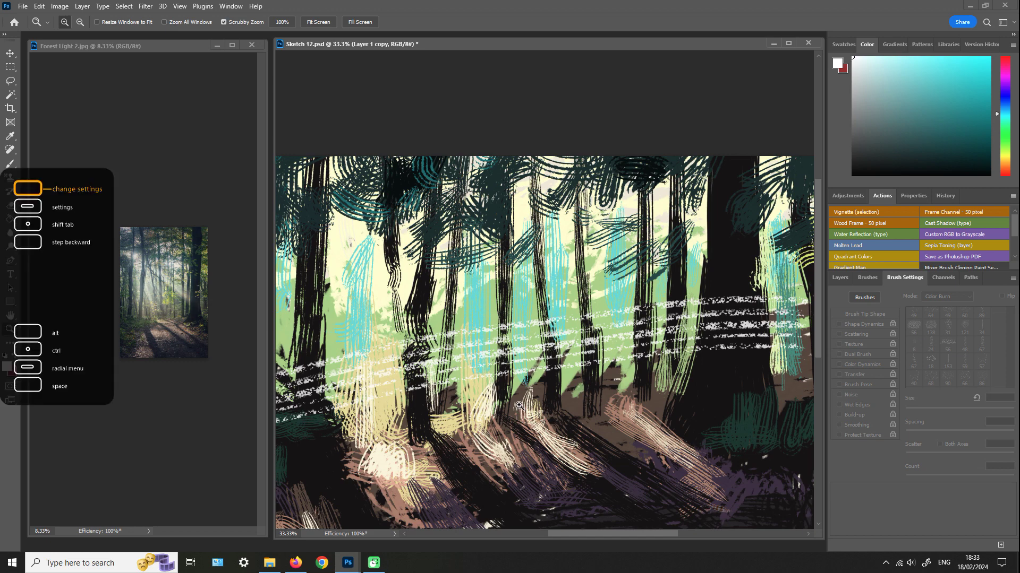
key("ctrl+z")
- Reframe the view of the painting and choose a green paint colour
left_click(533, 390, "alt")
left_click(533, 390, "alt")
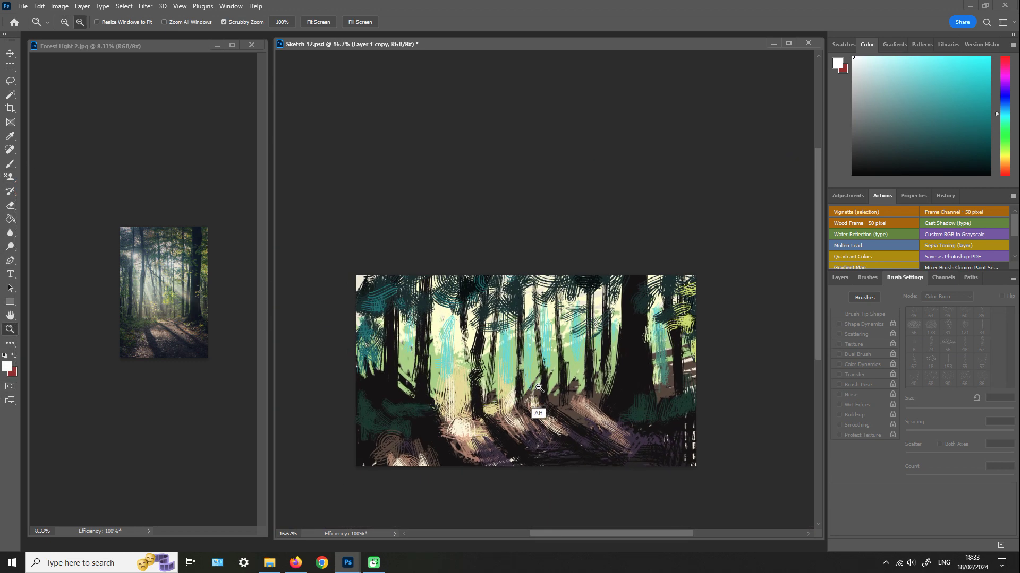
left_click(532, 390, "alt")
left_click(532, 389)
left_click(532, 390)
left_click(532, 389)
left_click(589, 359, "alt")
left_click(586, 372, "alt")
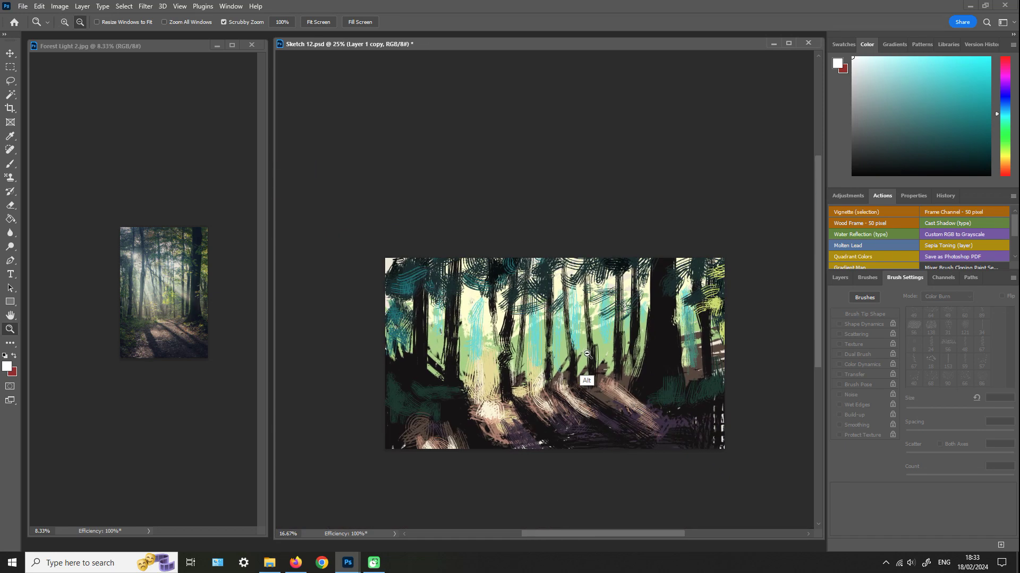
left_click(584, 375, "alt")
left_click_drag(584, 375, 563, 382)
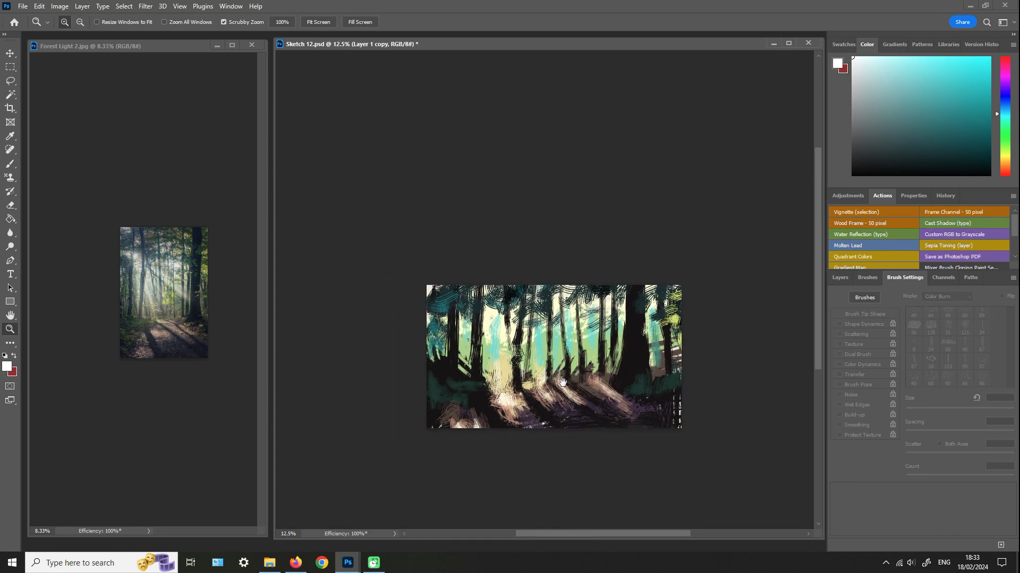
left_click(516, 423)
key("b")
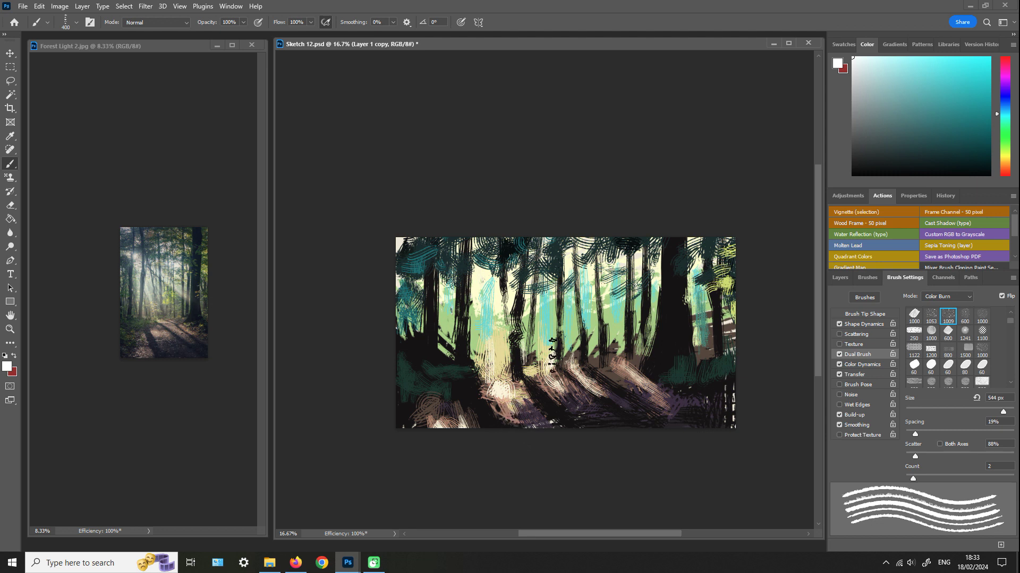
left_click(1005, 145)
left_click(936, 79)
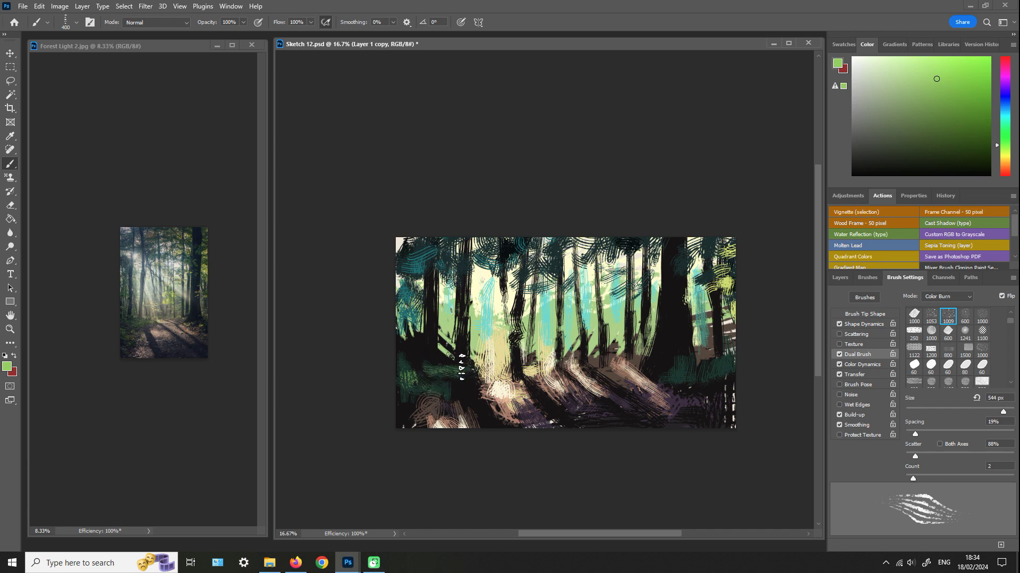
- Try a dark teal, then sample the near-black colour of a tree trunk
key("z")
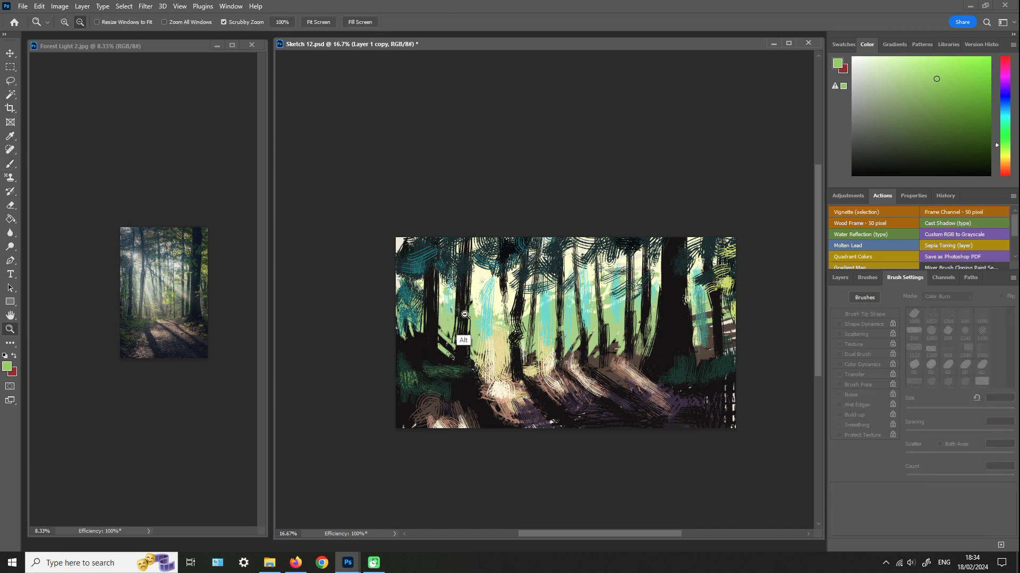
left_click(465, 314, "alt")
key("b")
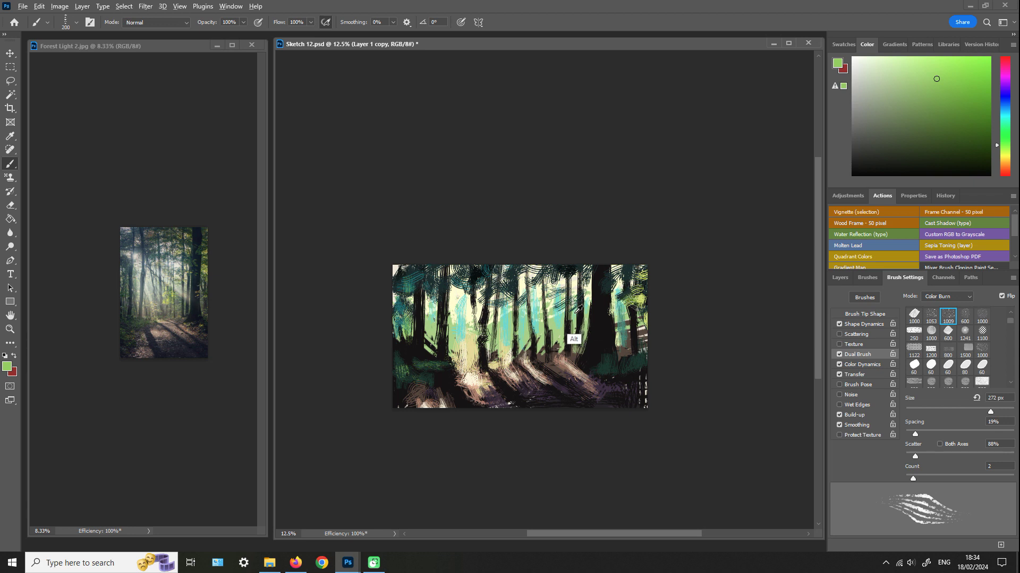
left_click(1006, 115)
left_click(947, 131)
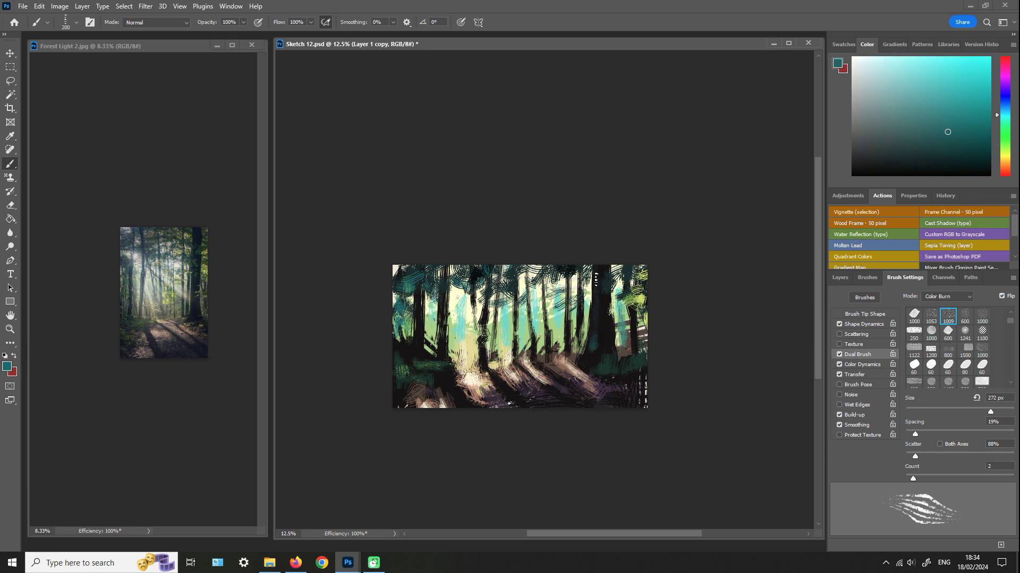
left_click(597, 334, "alt")
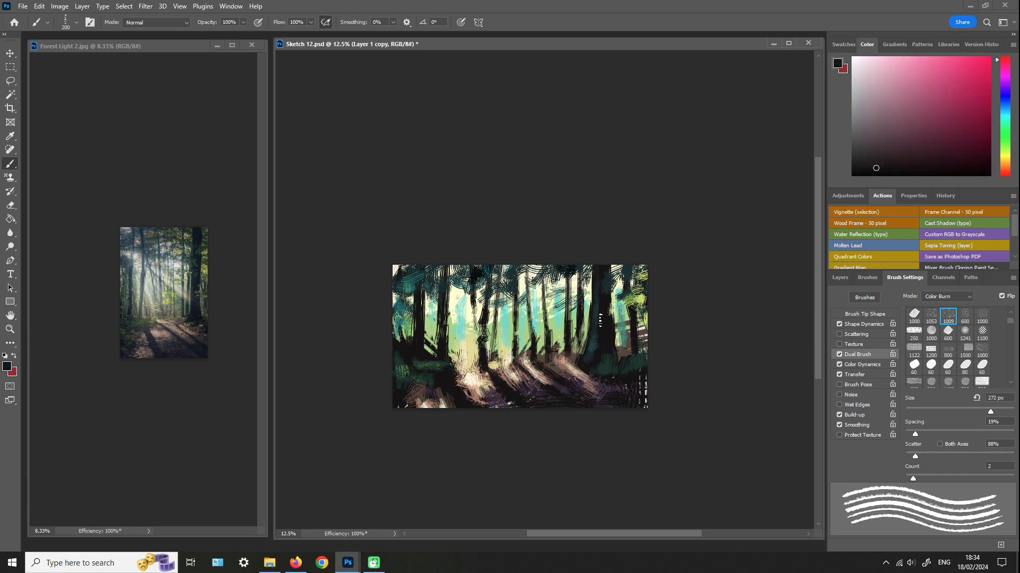
- Preview blend modes for the painting layer and keep it at Normal
left_click(840, 278)
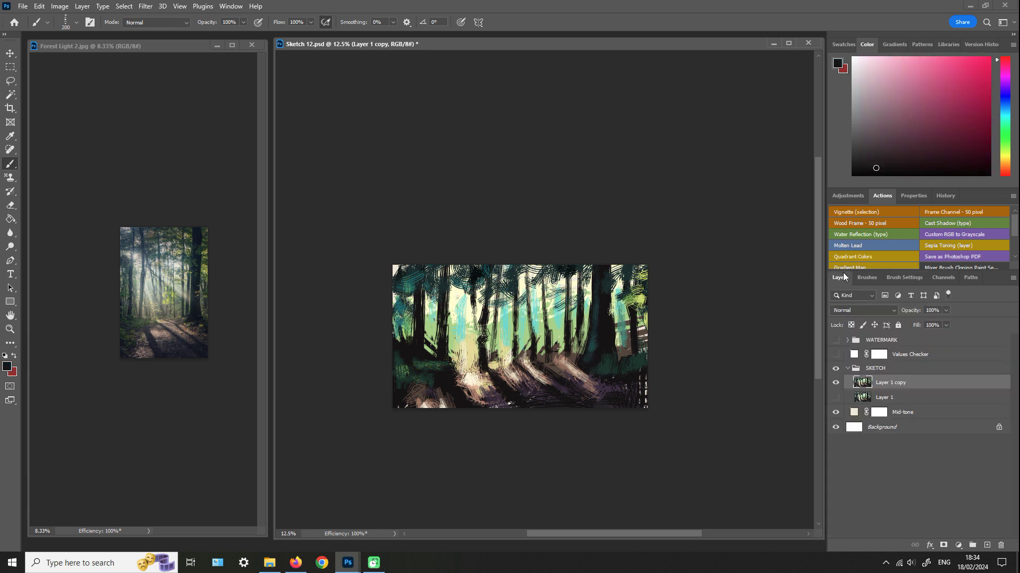
left_click(892, 311)
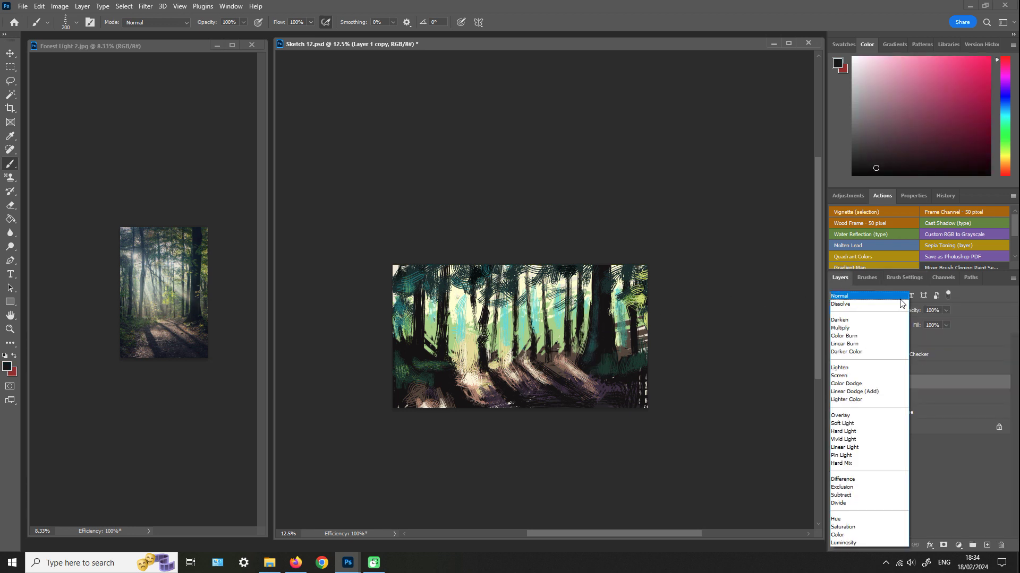
left_click(862, 295)
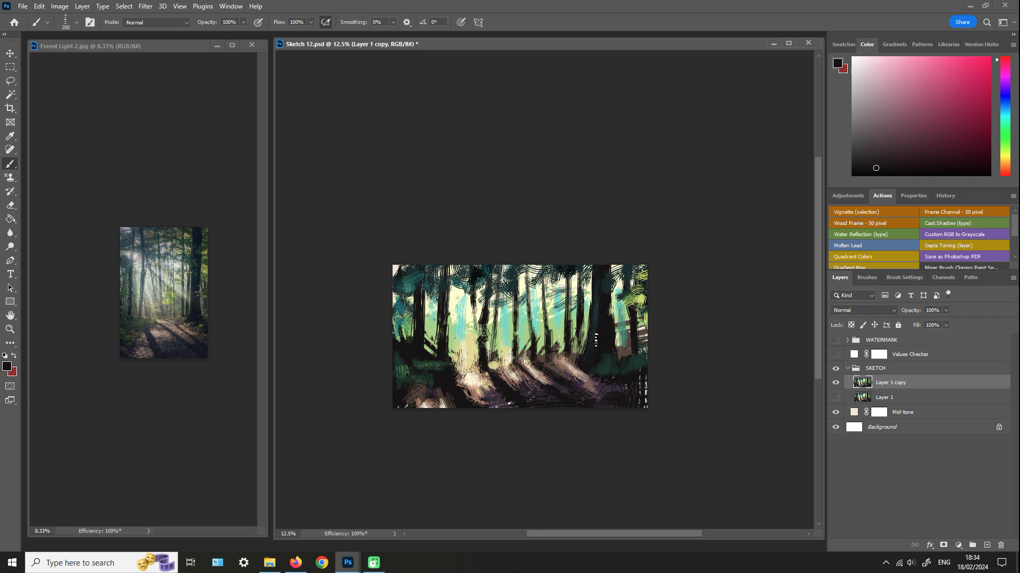
- Sample cream, brown and green from the canvas, then settle on a light yellow
left_click(593, 380, "alt")
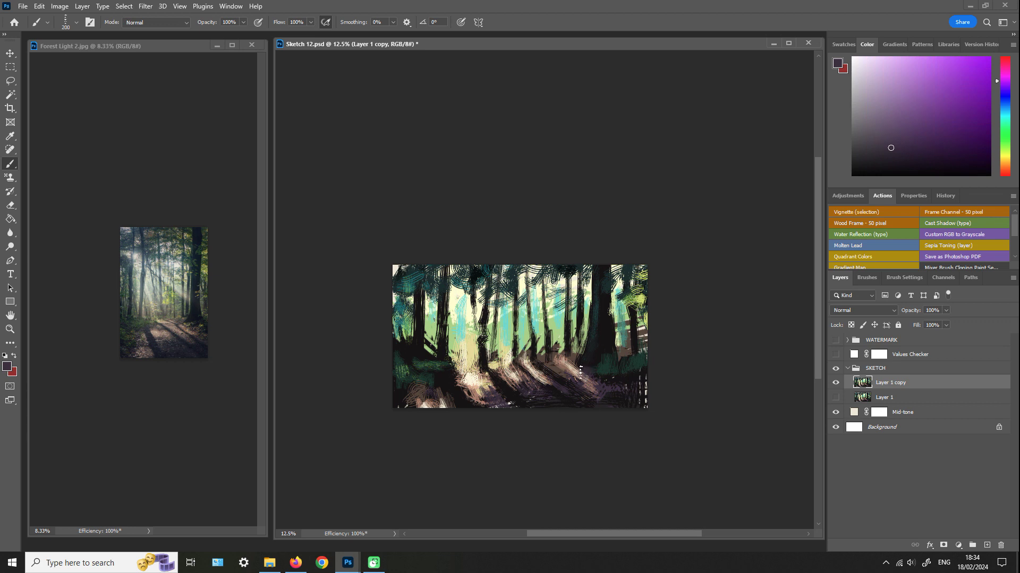
left_click(578, 370, "alt")
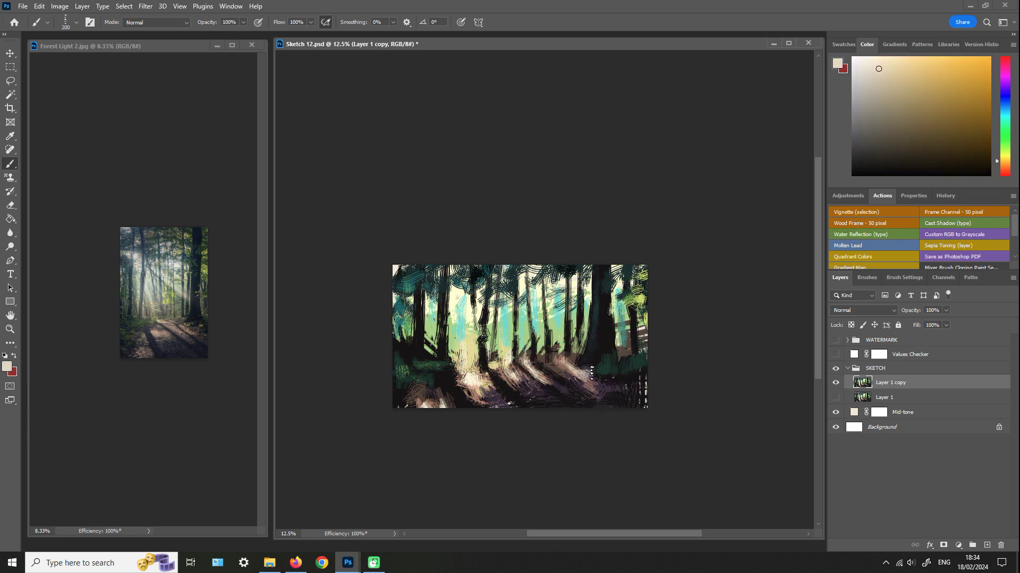
left_click(566, 363, "alt")
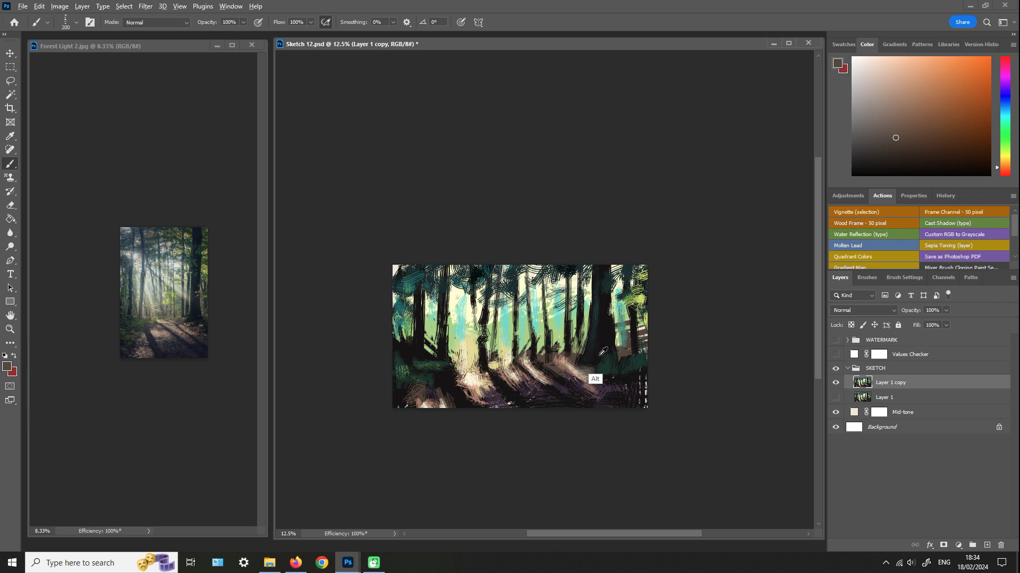
left_click(607, 372, "alt")
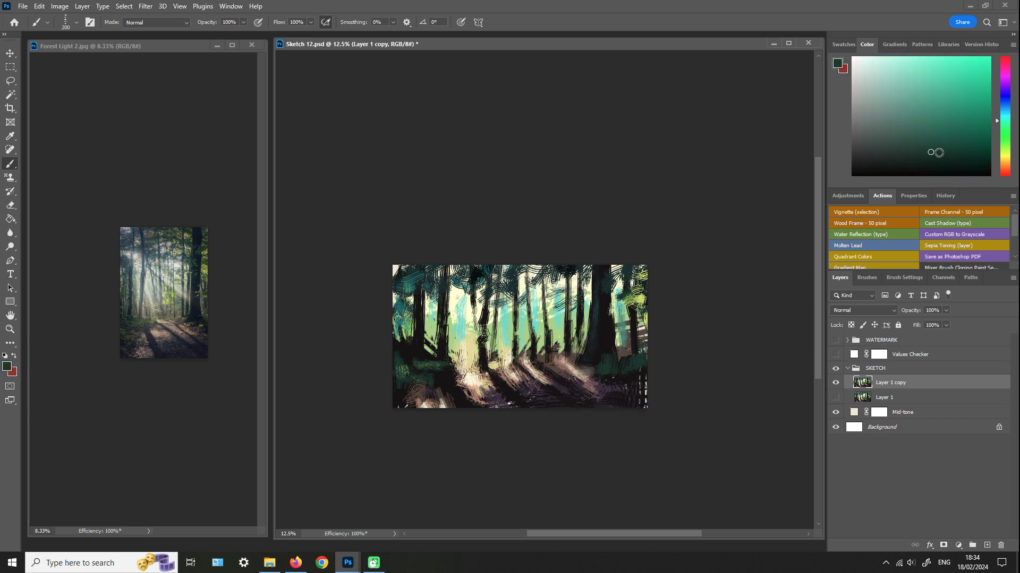
left_click(930, 120)
left_click(1001, 130)
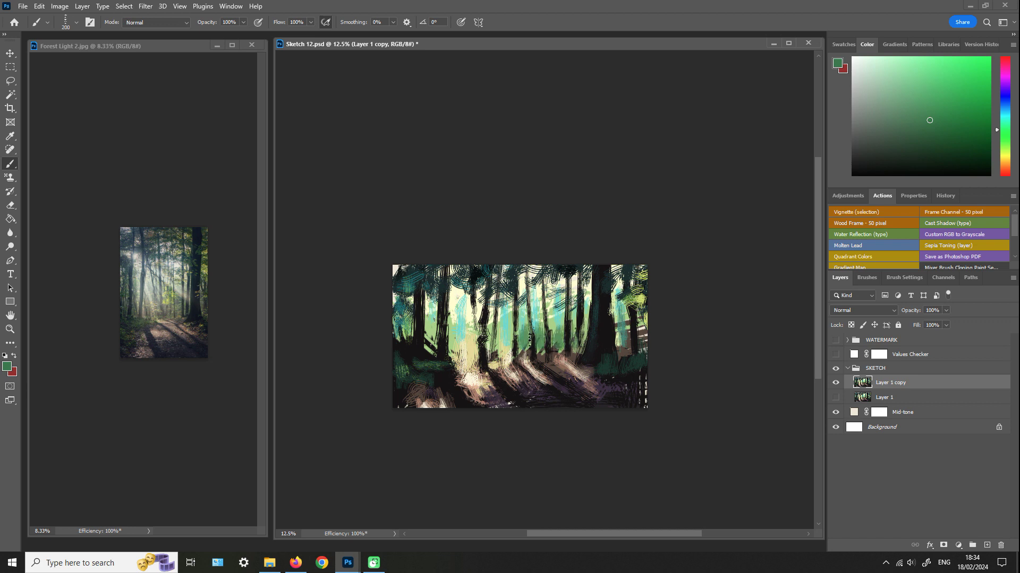
left_click(1005, 156)
left_click(932, 67)
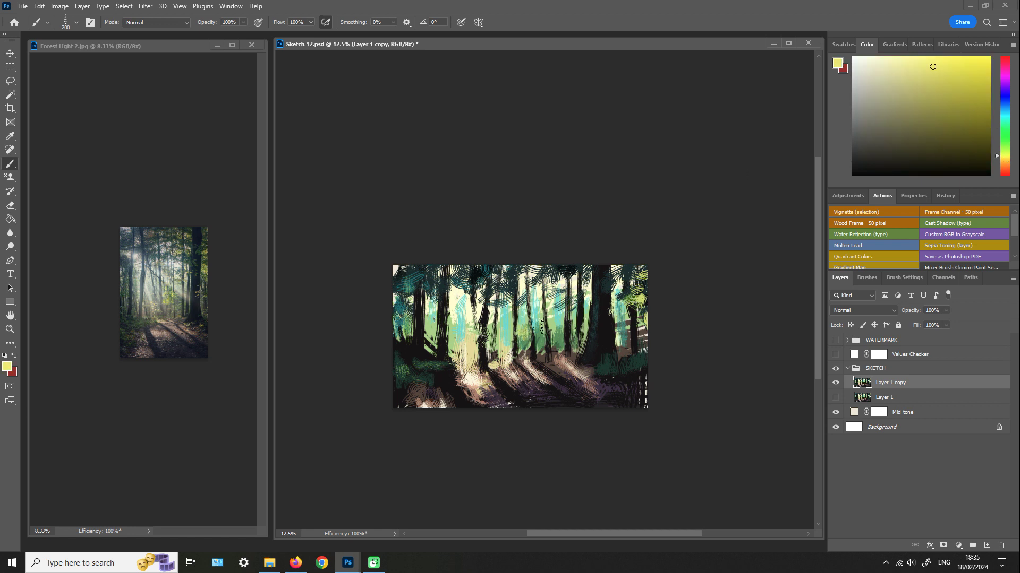
- Sample dark teal, lighten it to very pale cyan and paint a thin stroke among the left trees
left_click(587, 313, "alt")
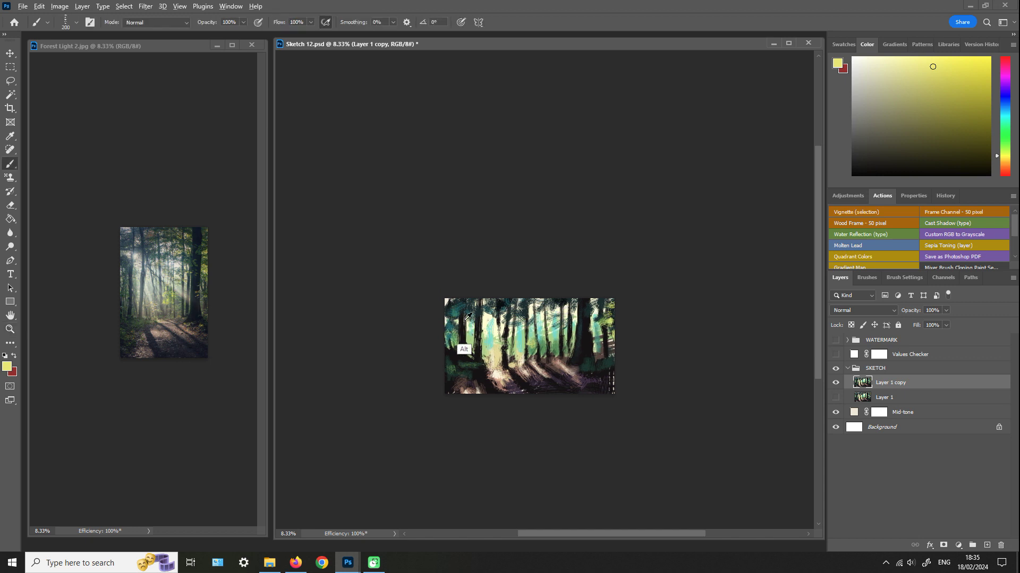
left_click(466, 342, "alt")
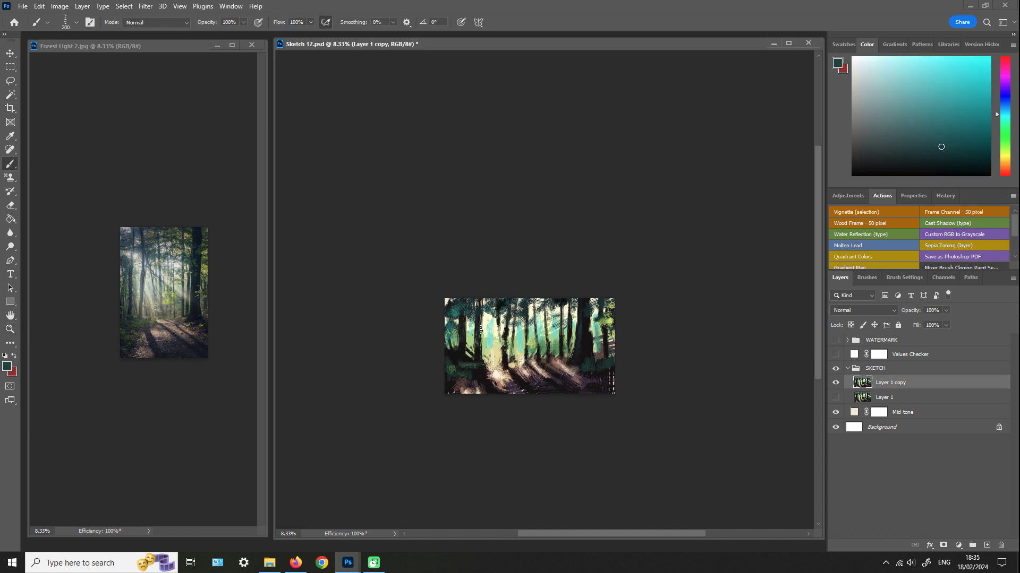
left_click(865, 57)
mouse_move(469, 307)
left_mouse_down()
mouse_move(470, 329)
mouse_move(454, 321)
left_mouse_up()
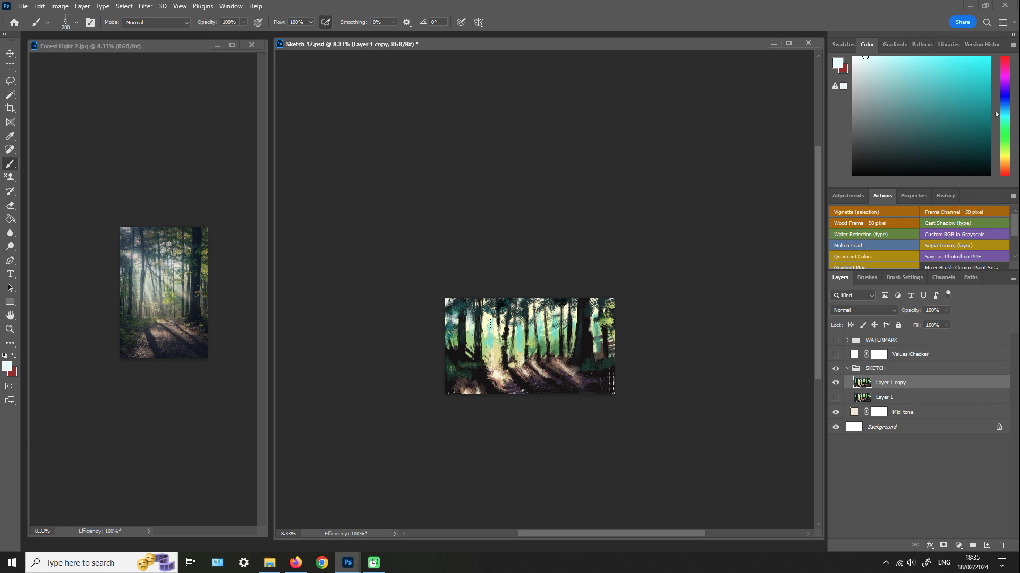
- With a 125 px brush, paint sampled near-black down the big trunk's left edge at 50% zoom
key("ctrl+space")
left_click_drag(555, 332, 619, 334)
key("bracketleft")
key("bracketleft")
key("bracketleft")
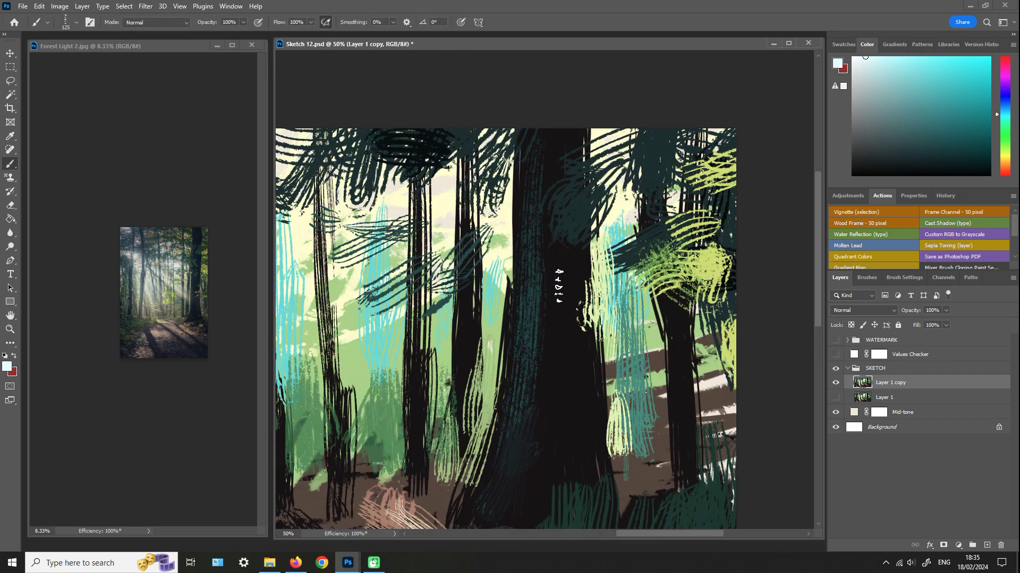
left_click(518, 273, "alt")
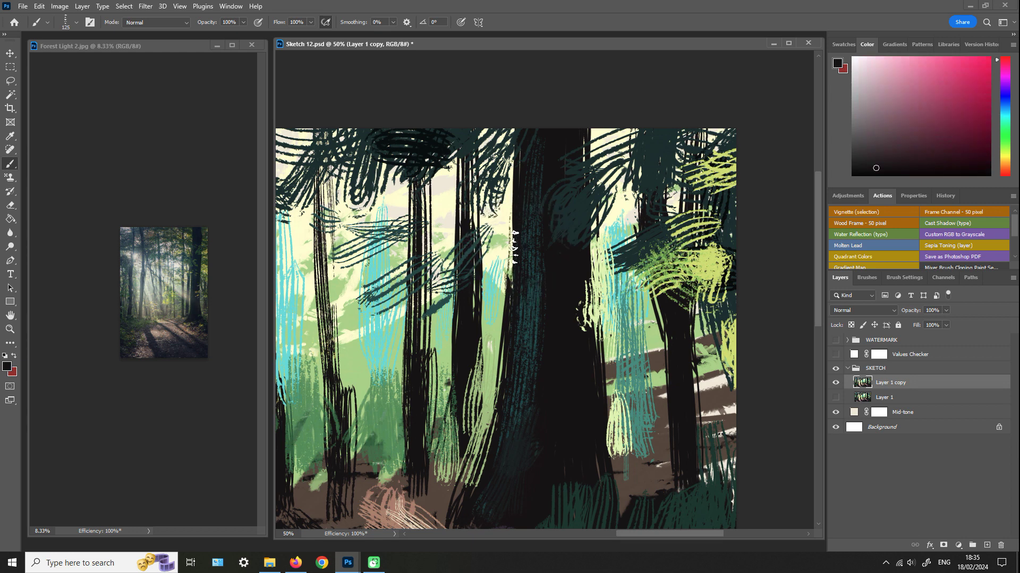
mouse_move(517, 225)
left_mouse_down()
mouse_move(519, 251)
mouse_move(518, 132)
mouse_move(519, 275)
mouse_move(503, 417)
left_mouse_up()
key("z")
left_click(547, 367, "alt")
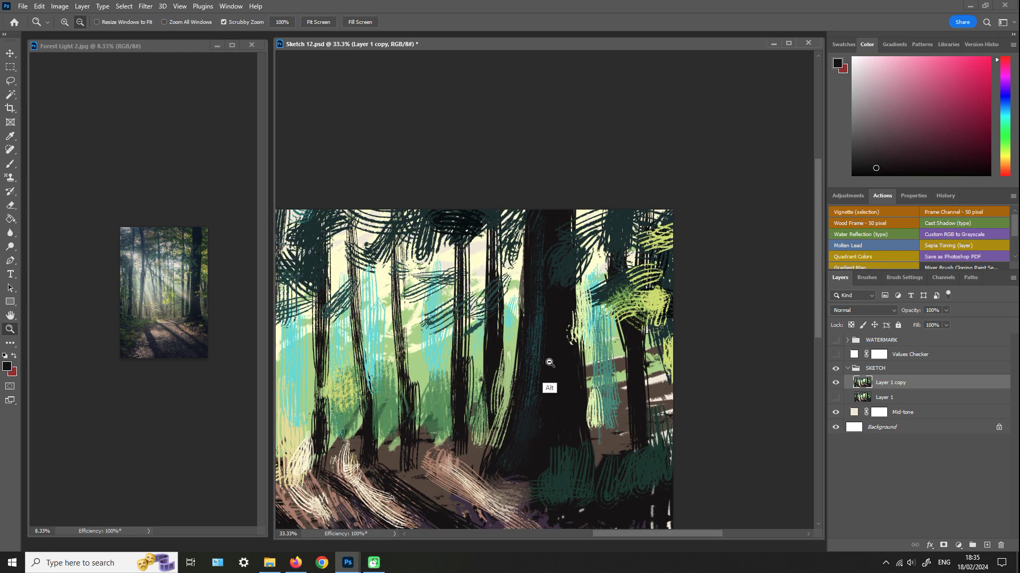
left_click(505, 398, "alt")
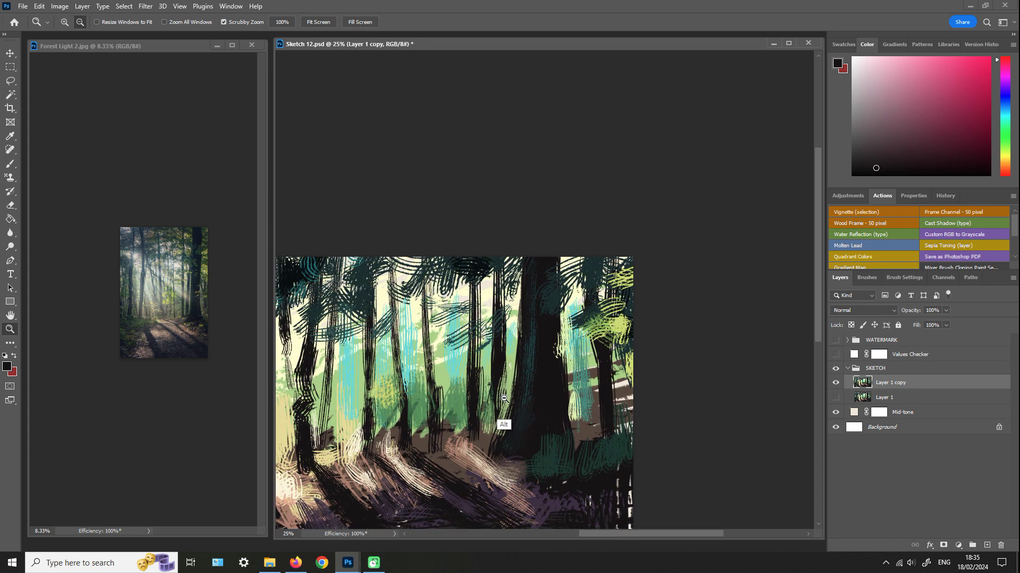
left_click(505, 398, "alt")
- Paint pale green-white marks among the tree trunks
key("b")
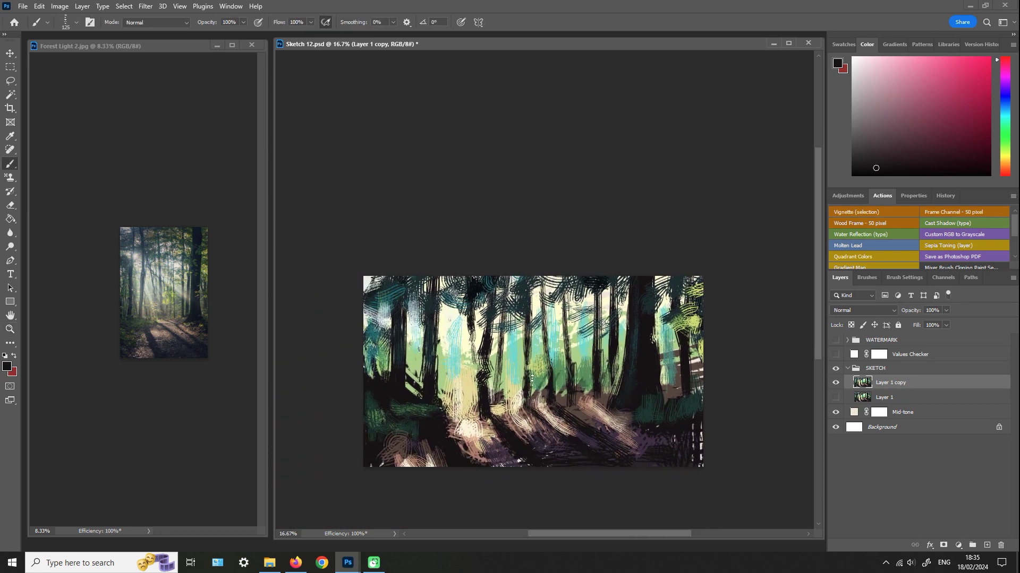
left_click(389, 311, "alt")
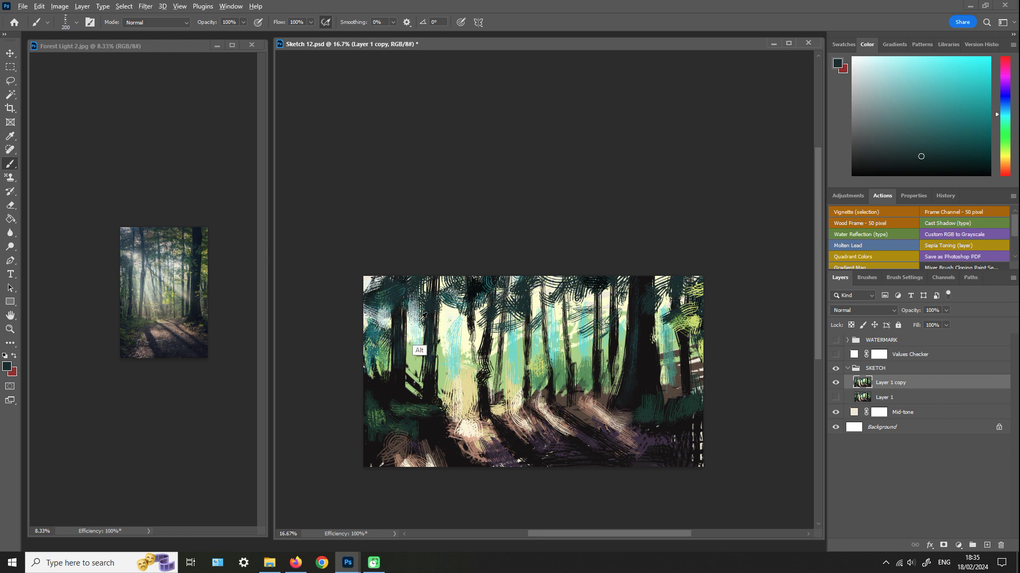
left_click(415, 355, "alt")
left_click_drag(413, 301, 419, 295)
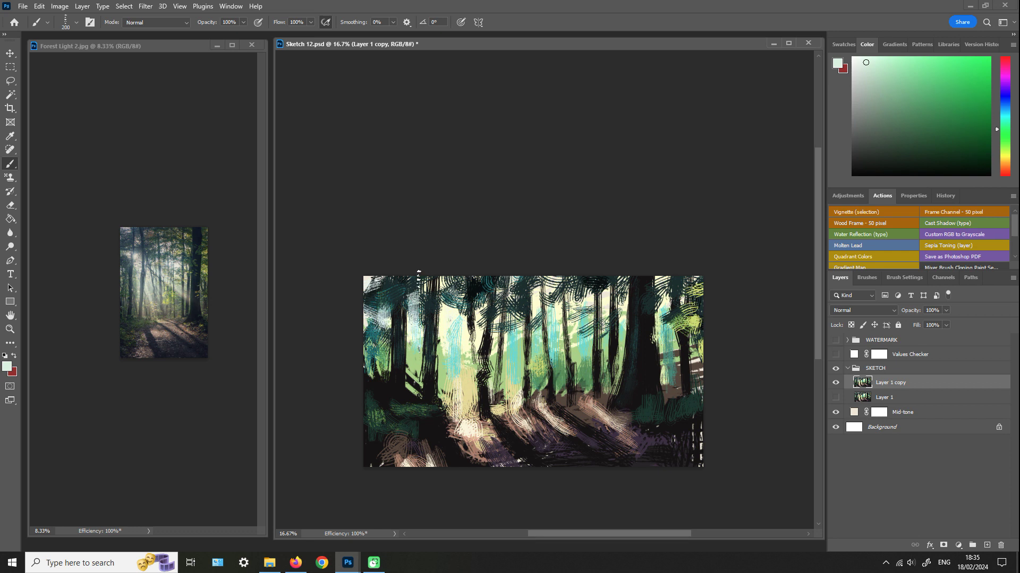
- Try pale cream-yellow and then light blue paint colours at 12.5% zoom
left_click(1006, 159)
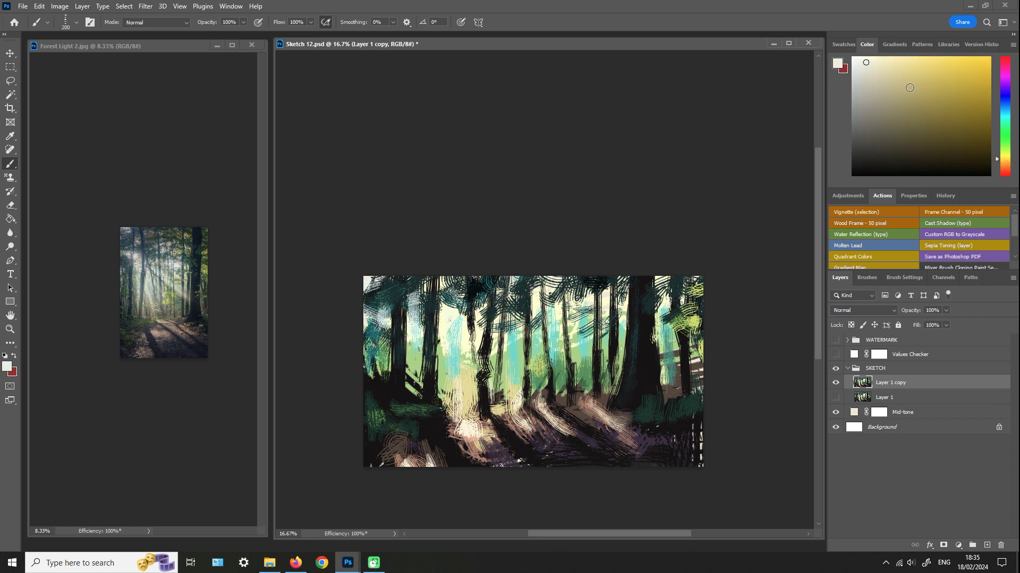
left_click_drag(908, 84, 878, 57)
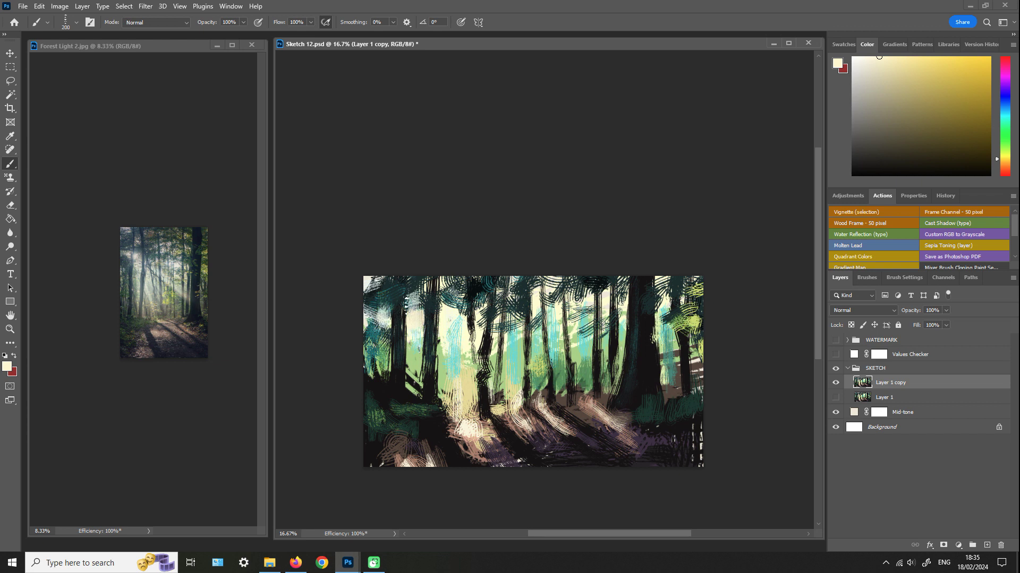
key("z")
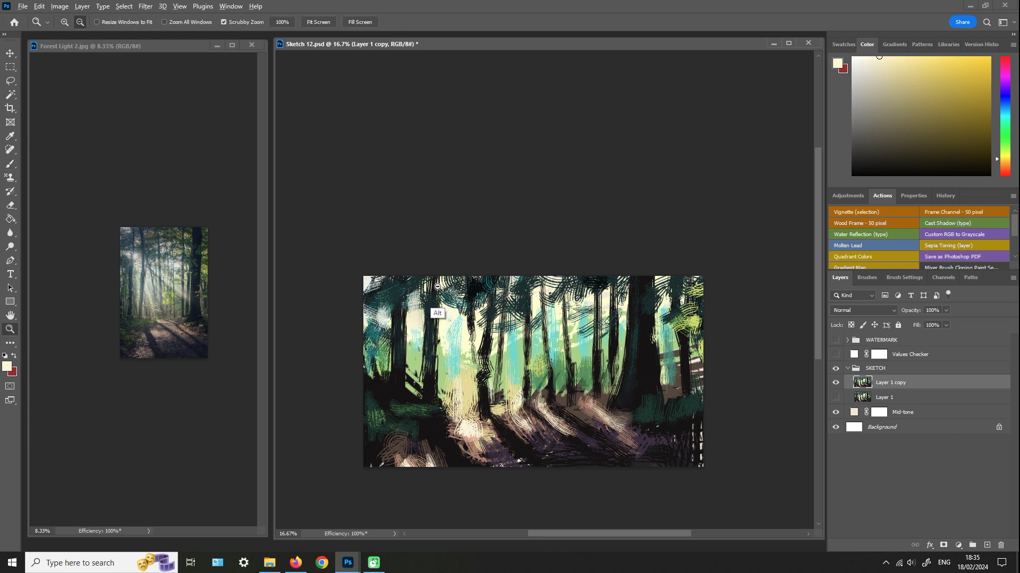
left_click(436, 291, "alt")
left_click_drag(434, 278, 437, 303)
key("b")
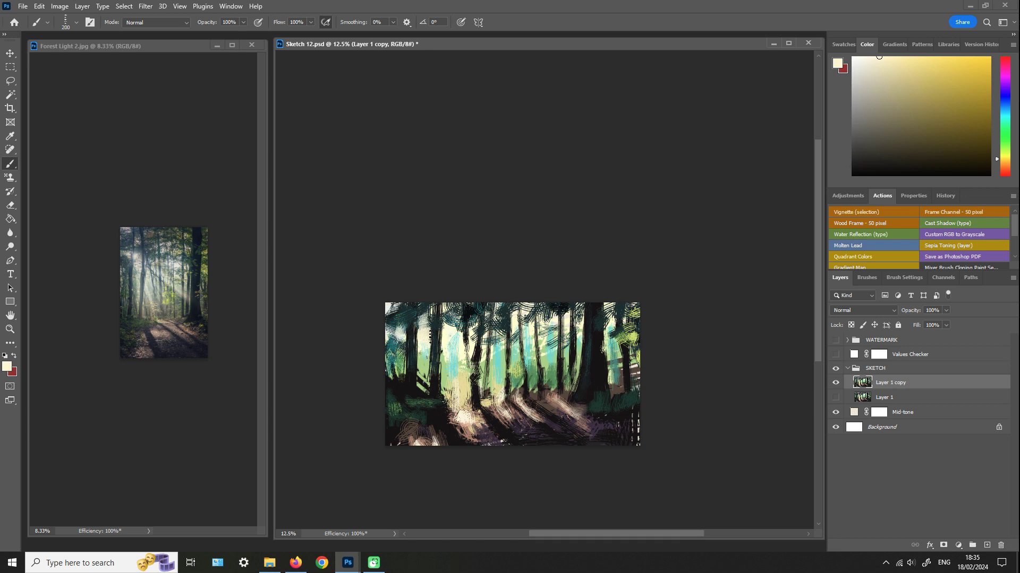
left_click(1006, 109)
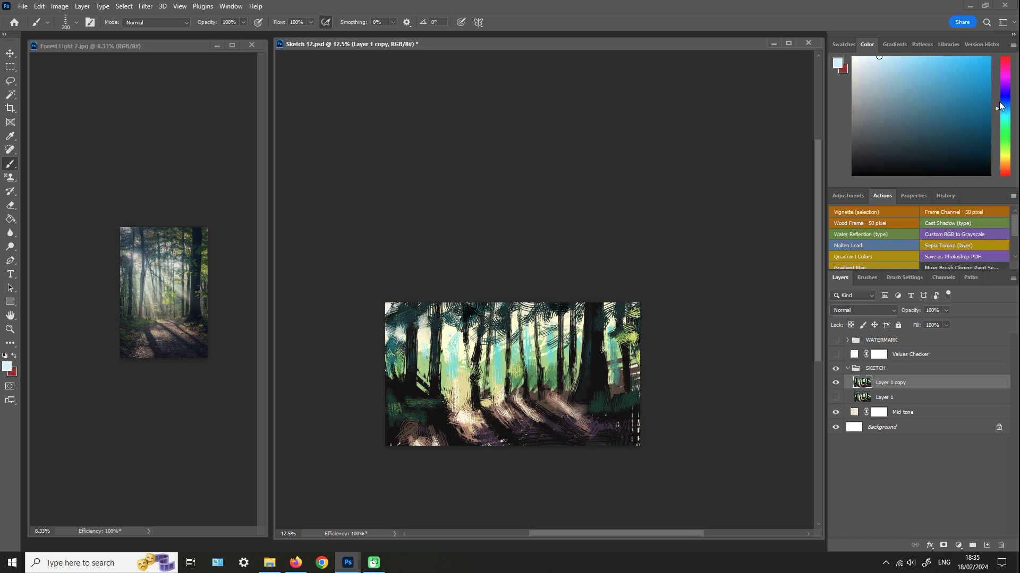
left_click(942, 66)
- Dab a small salmon mark near the top, then sample and brighten a yellow-green
left_click(1005, 169)
left_click(924, 65)
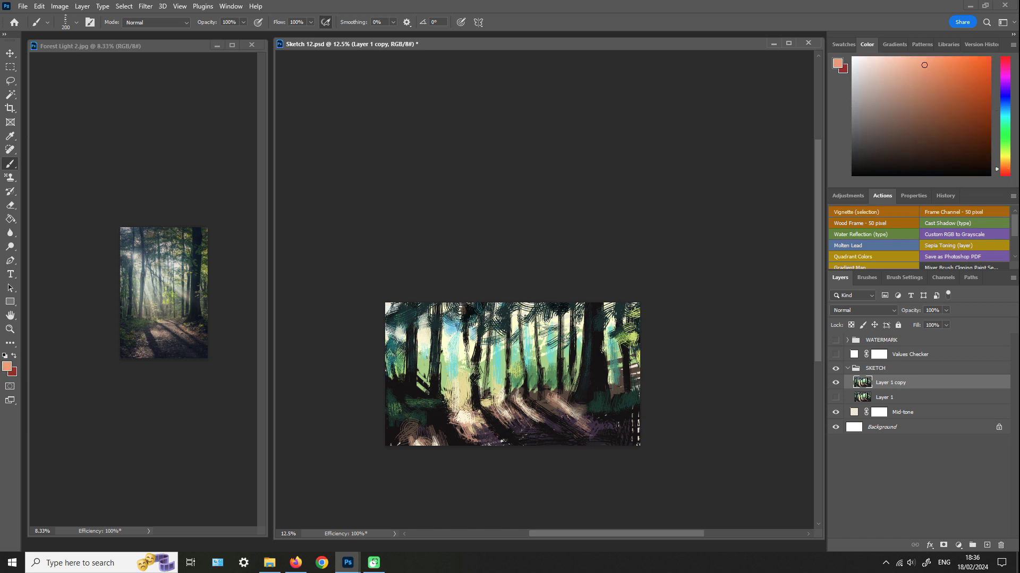
left_click(474, 311)
left_click(635, 338, "alt")
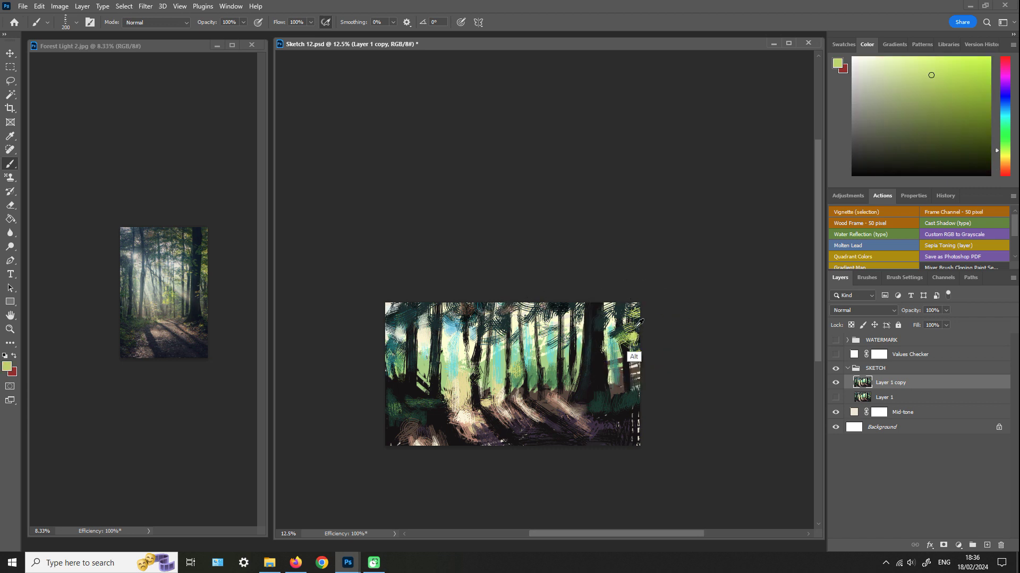
left_click(927, 63)
left_click(892, 280)
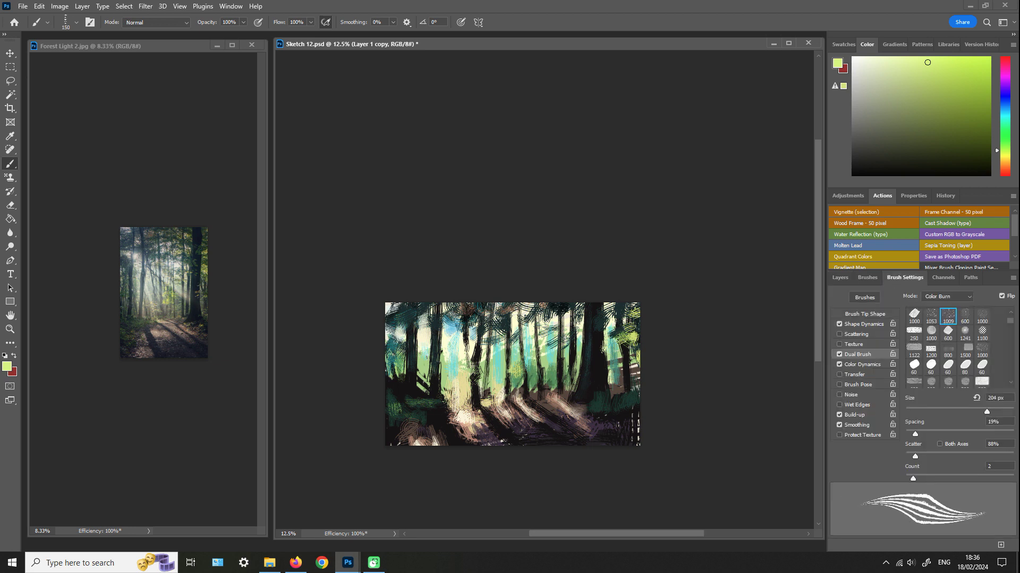
- At 122 px, darken a tree trunk's edge with a dark sampled tone
left_click_drag(987, 411, 965, 411)
left_click(640, 340, "alt")
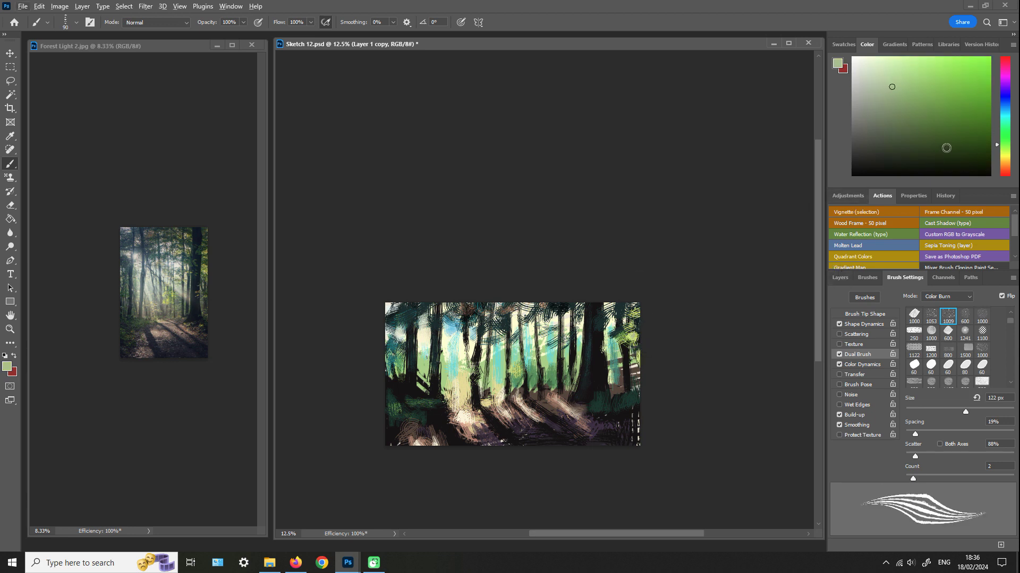
left_click_drag(948, 147, 946, 176)
left_click(589, 363, "alt")
left_click_drag(605, 322, 604, 356)
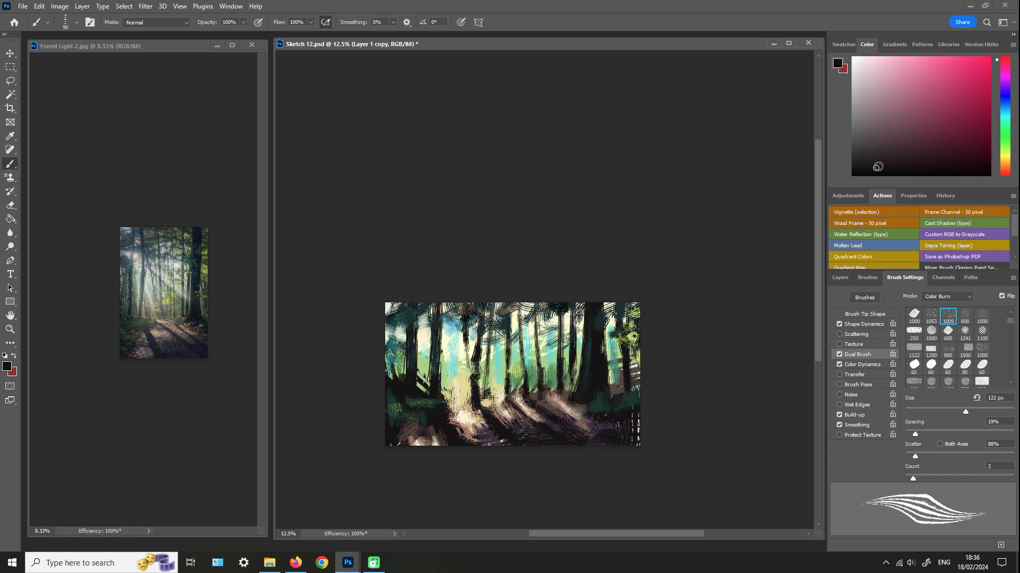
- Add a thin mid-blue stroke down the trunk
left_click(1005, 101)
left_click(940, 94)
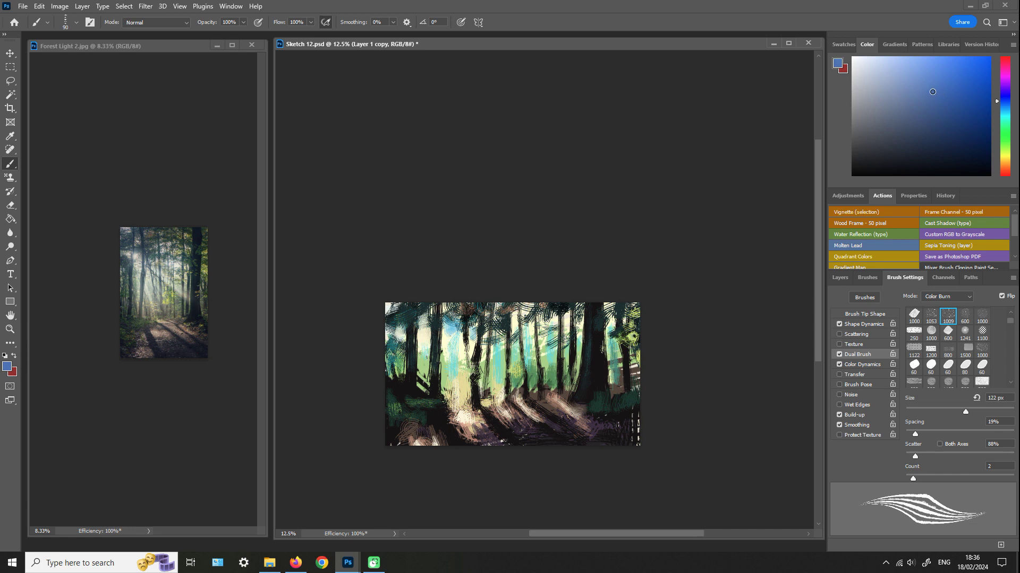
left_click_drag(603, 325, 605, 360)
- Sample near-black and brownish grey, then dab small dark brown marks
key("alt")
left_click(452, 422, "alt")
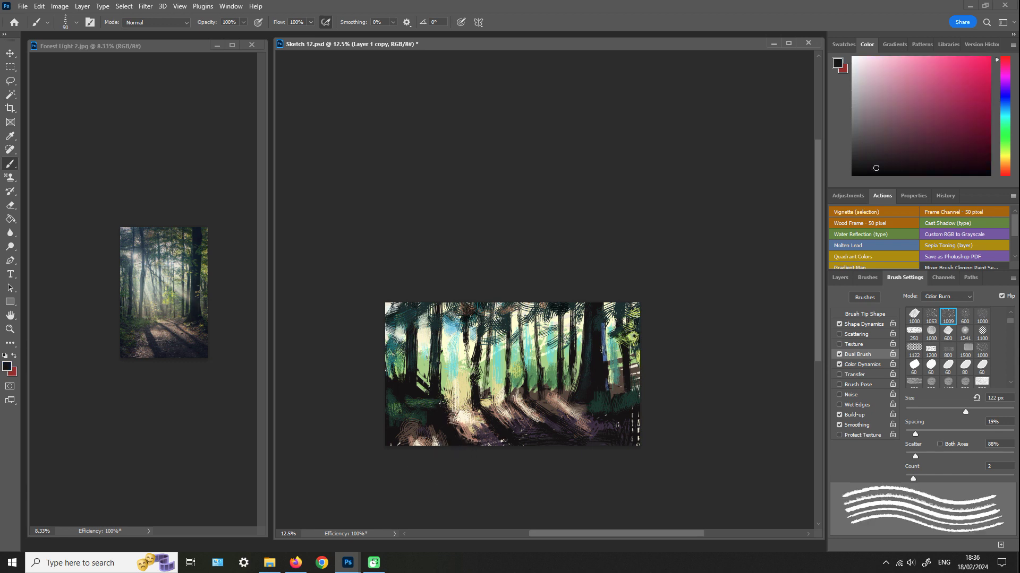
left_click(481, 392, "alt")
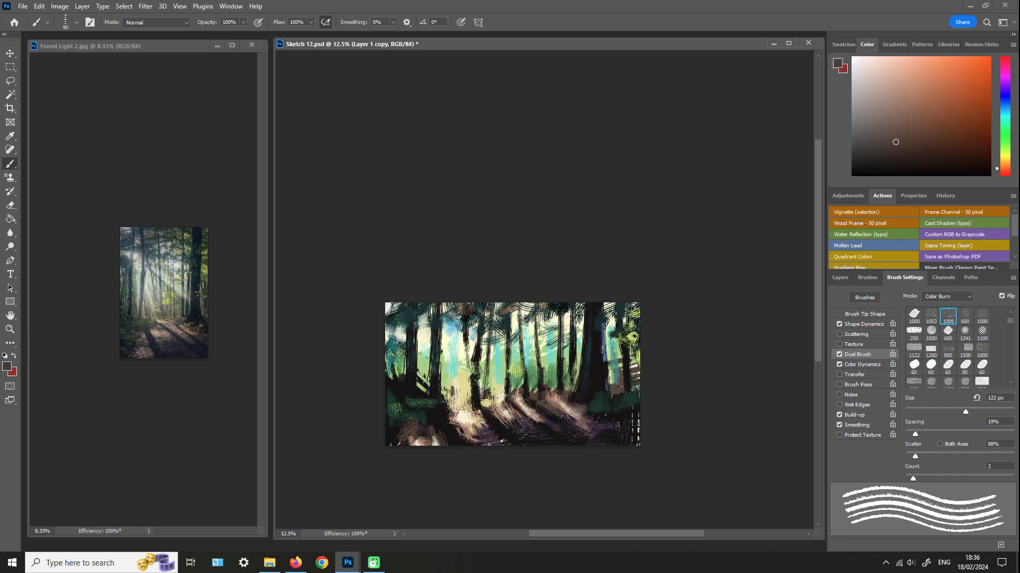
left_click_drag(444, 389, 458, 396)
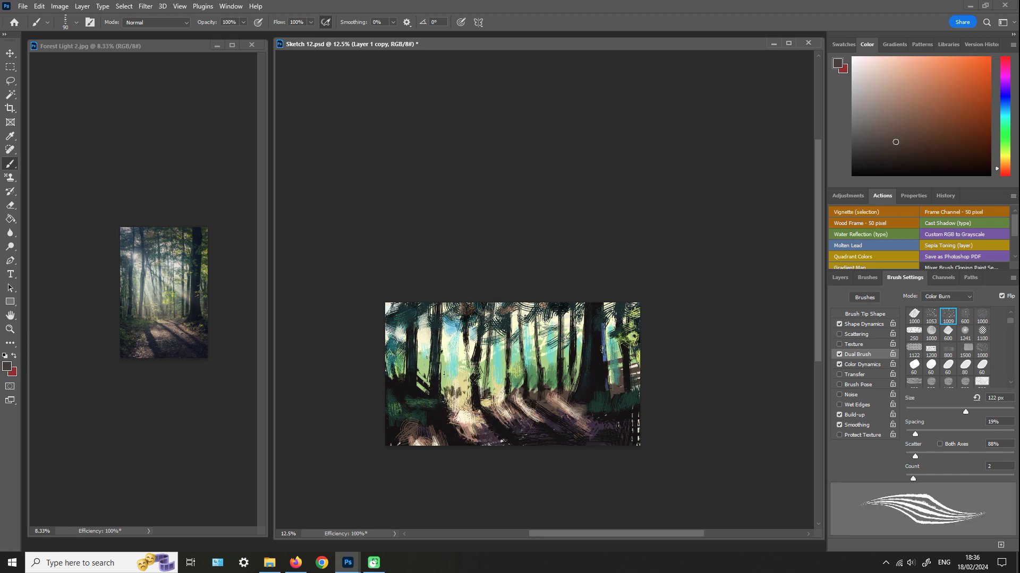
- Sample dark green from the lower left and add small foliage strokes
left_click(414, 425, "alt")
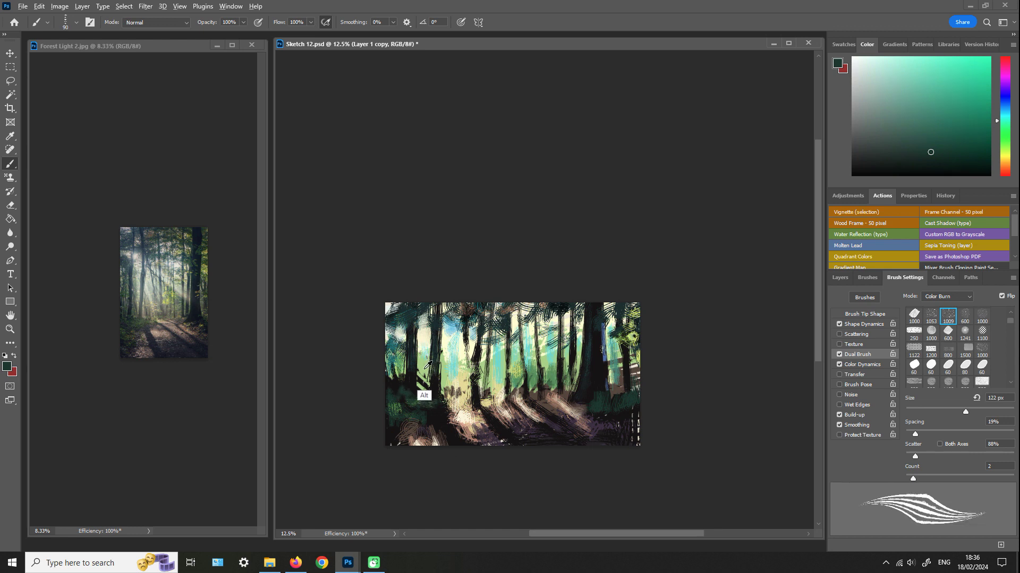
left_click(421, 393, "alt")
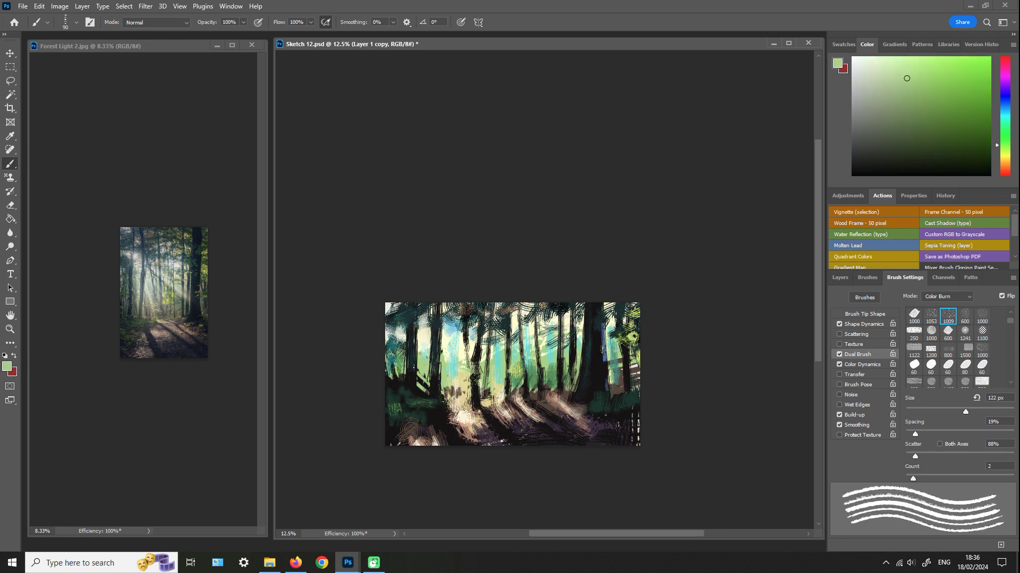
left_click(411, 397, "alt")
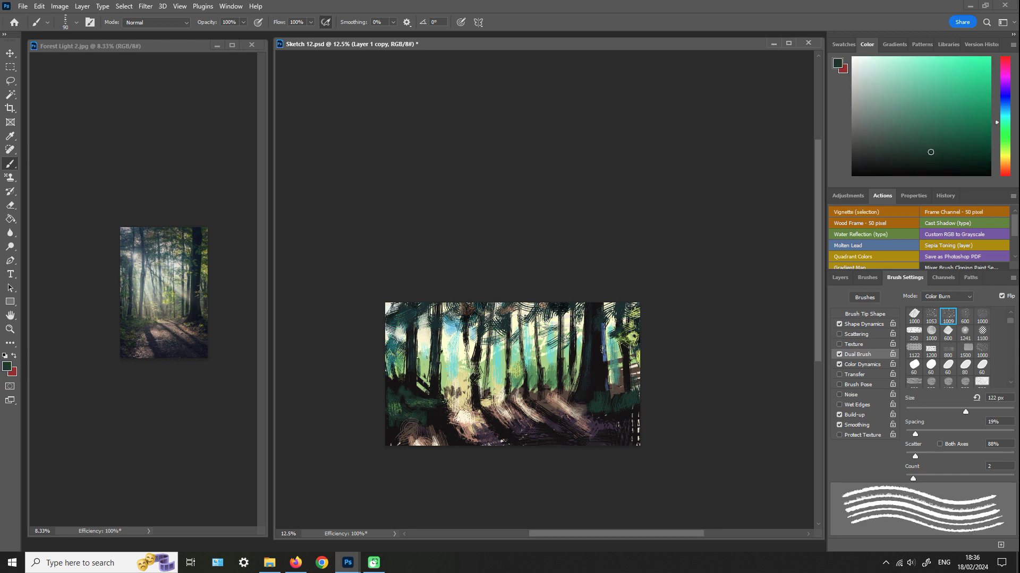
left_click_drag(421, 377, 421, 388)
left_click_drag(398, 349, 399, 369)
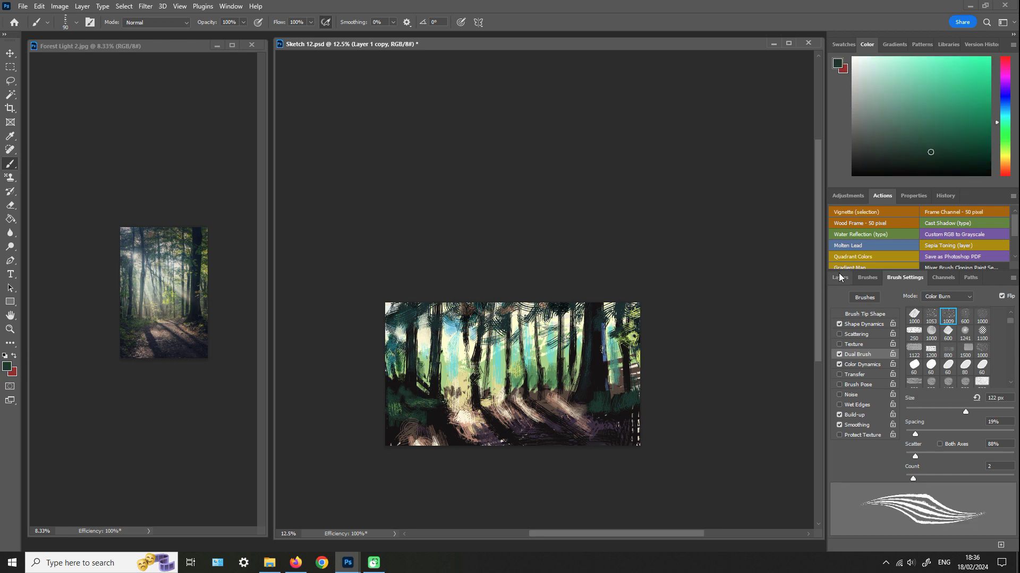
- Flip the canvas horizontally and back, then brush a near-black red diagonal over the path
key("ctrl+shift+h")
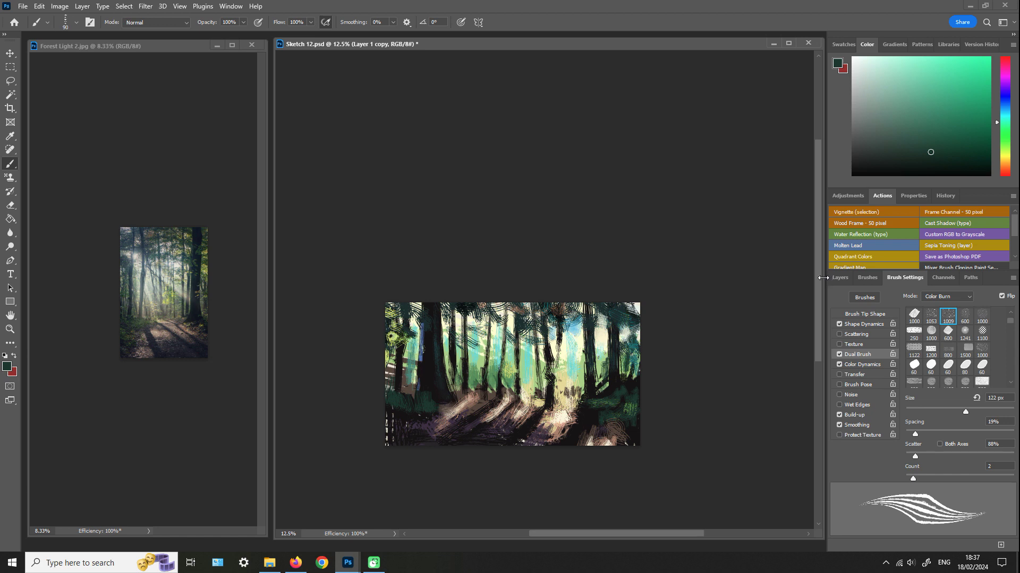
key("ctrl+shift+h")
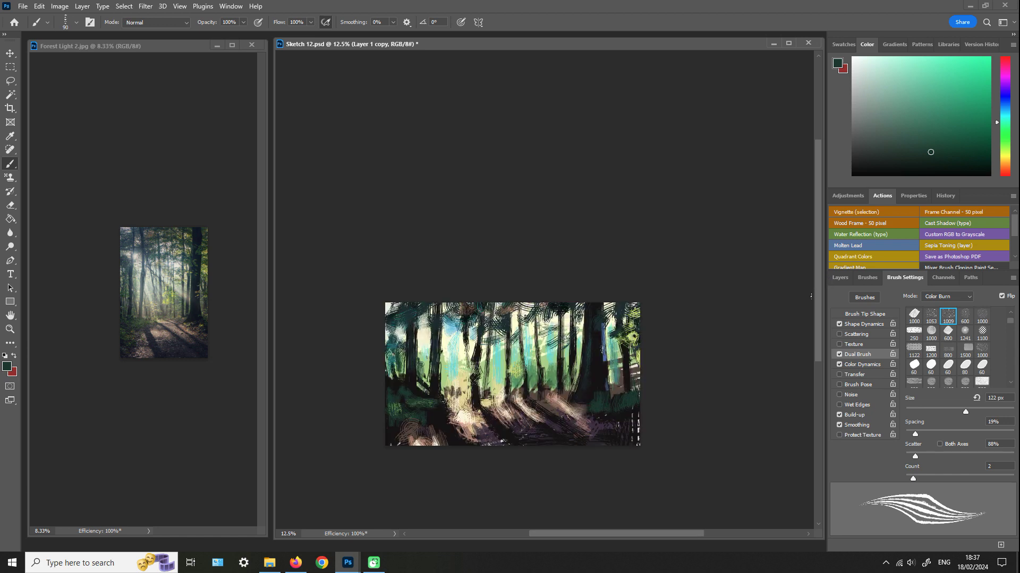
left_click(553, 426, "alt")
left_click_drag(513, 400, 541, 422)
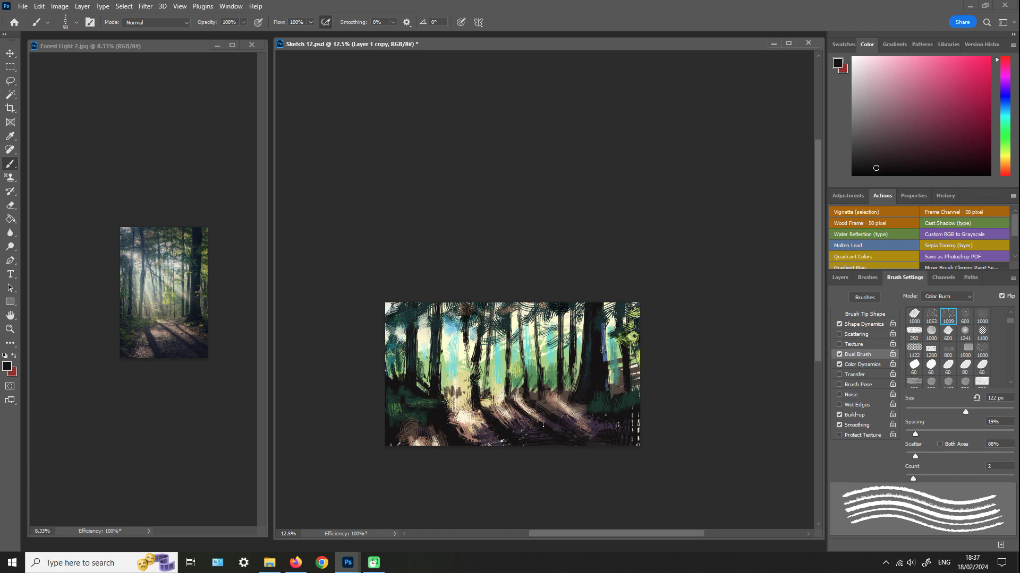
- Pick dark teal, load Tim Rake Brush Squared and paint thin vertical marks on the trees
left_click(1005, 115)
left_click(923, 152)
left_click(867, 277)
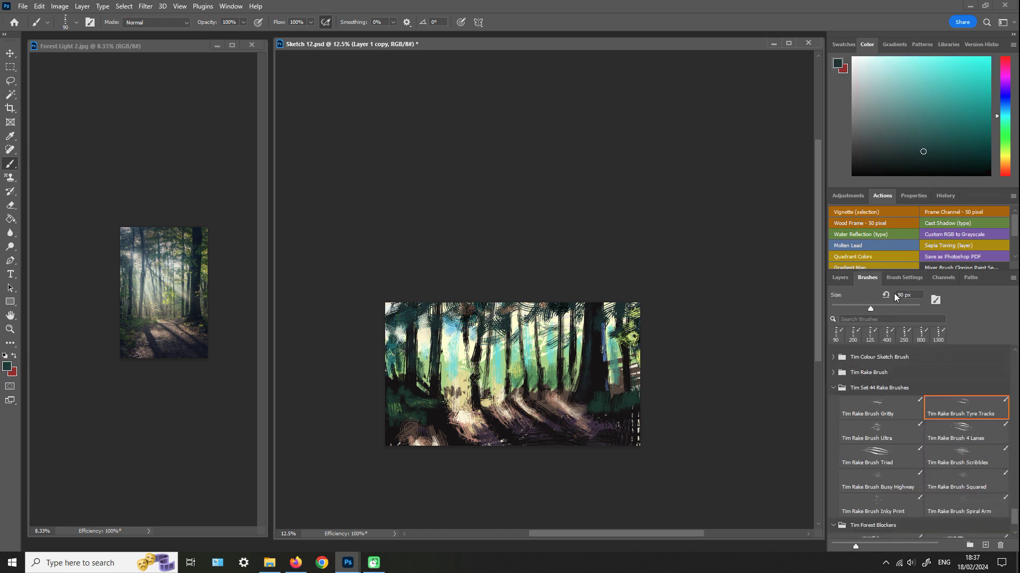
left_click(969, 483)
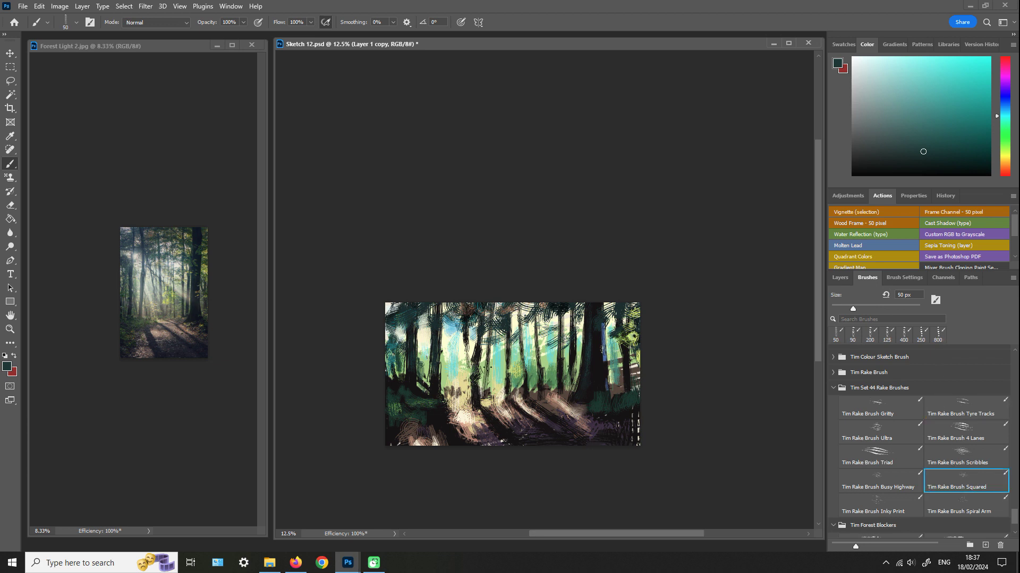
mouse_move(487, 359)
left_mouse_down()
mouse_move(486, 389)
mouse_move(487, 368)
left_mouse_up()
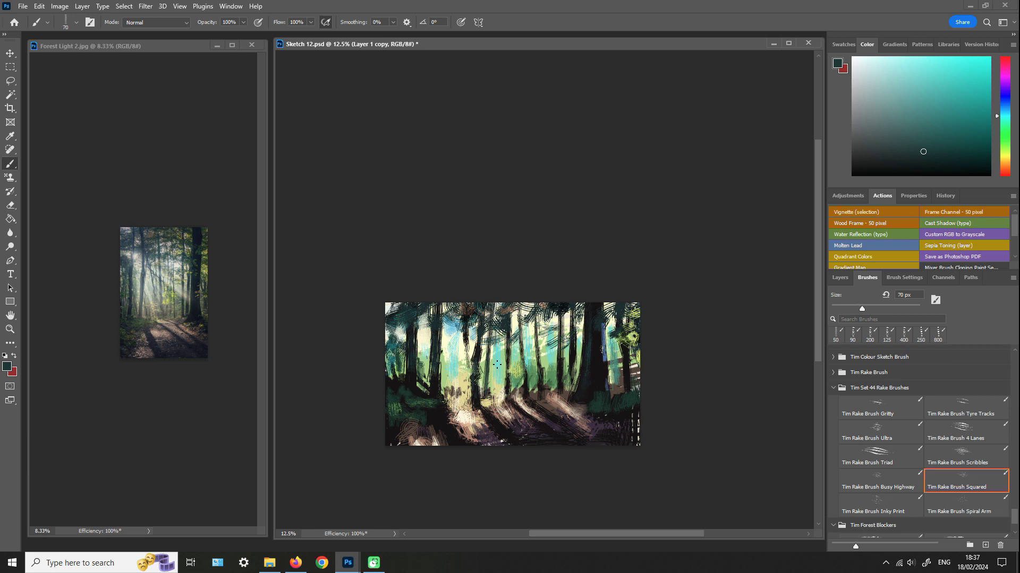
- At 100 px, paint deep navy strokes between the left trunks, then lighten the colour to teal
key("bracketright")
key("bracketright")
key("bracketright")
key("alt")
left_click(532, 375, "alt")
left_click(937, 161)
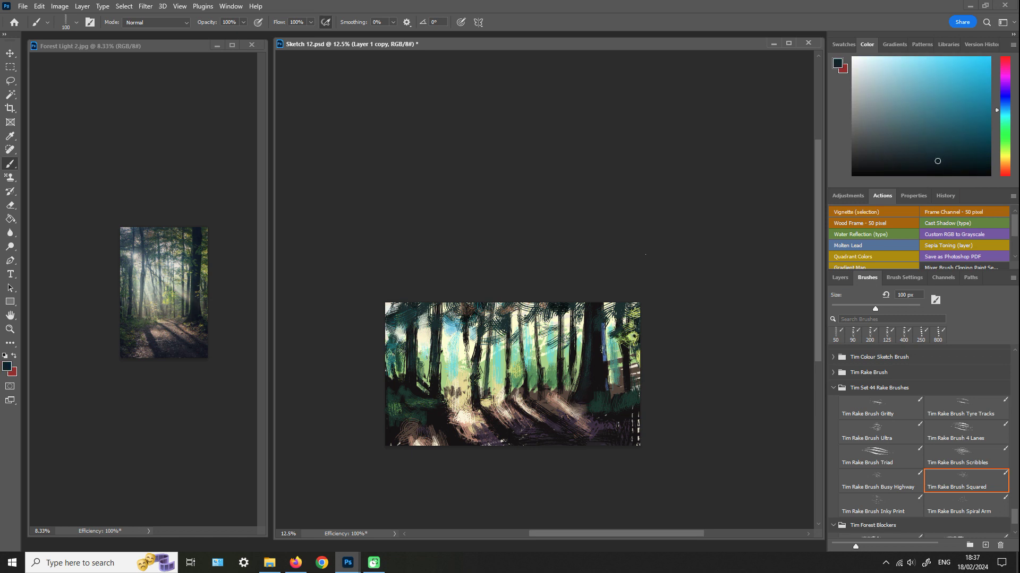
left_click_drag(498, 379, 498, 395)
left_click_drag(421, 368, 427, 385)
left_click_drag(951, 138, 957, 134)
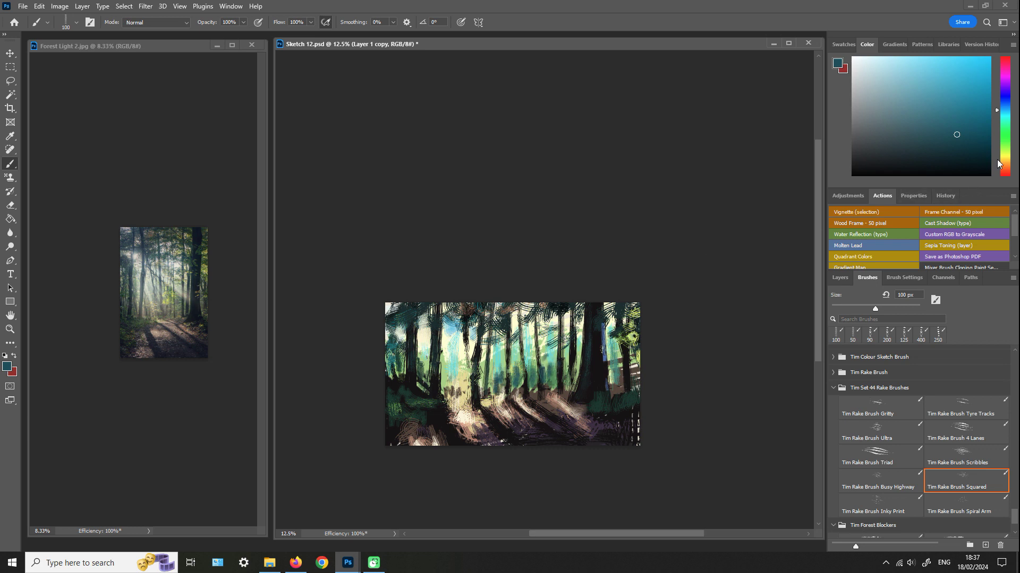
- Shrink the brush to 45 px and add pale yellow marks along the left foliage
left_click(1002, 159)
left_click(904, 277)
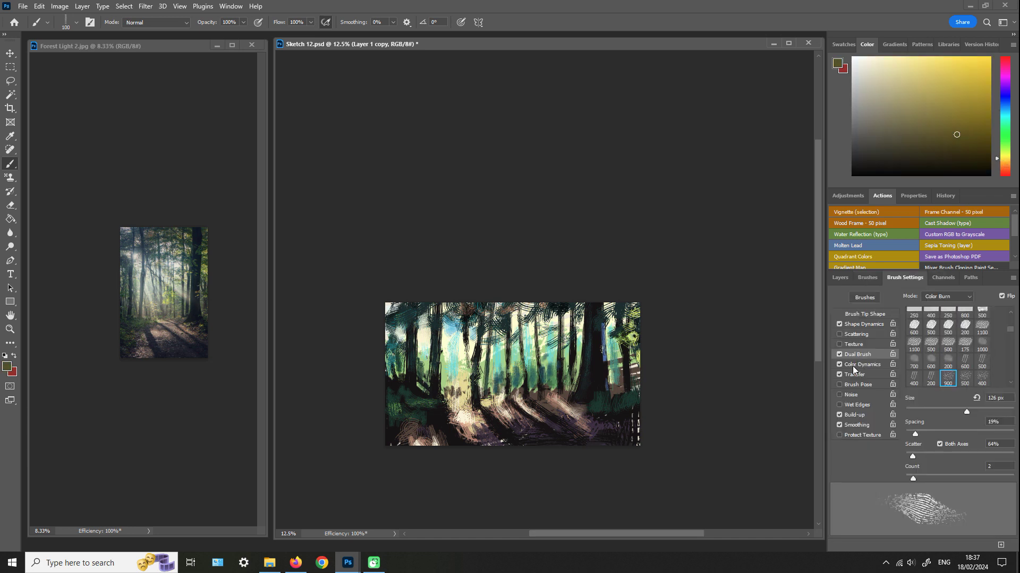
key("bracketleft")
key("bracketleft")
key("bracketleft")
key("bracketleft")
key("bracketleft")
key("bracketleft")
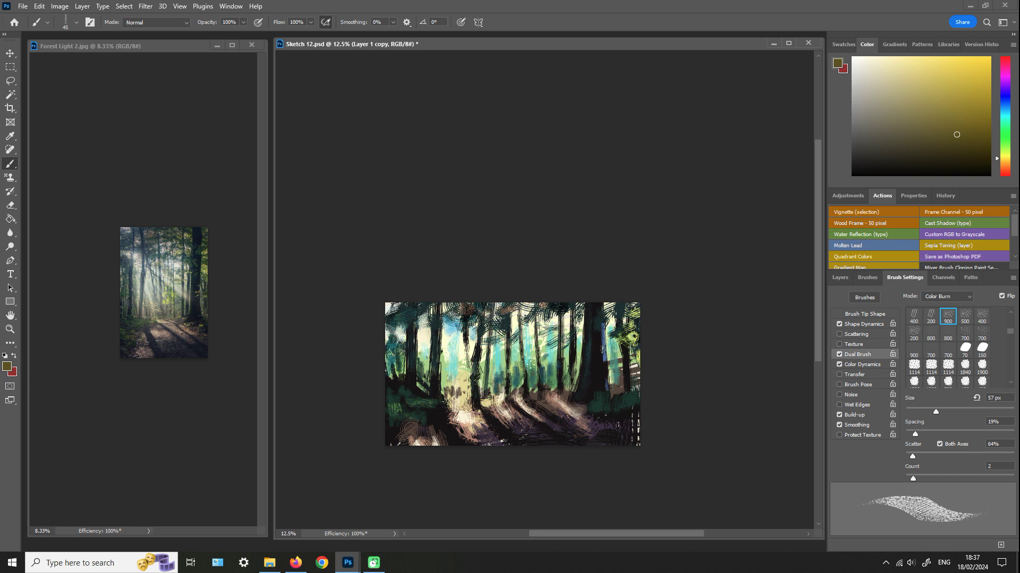
left_click_drag(903, 73, 911, 68)
left_click_drag(409, 402, 408, 397)
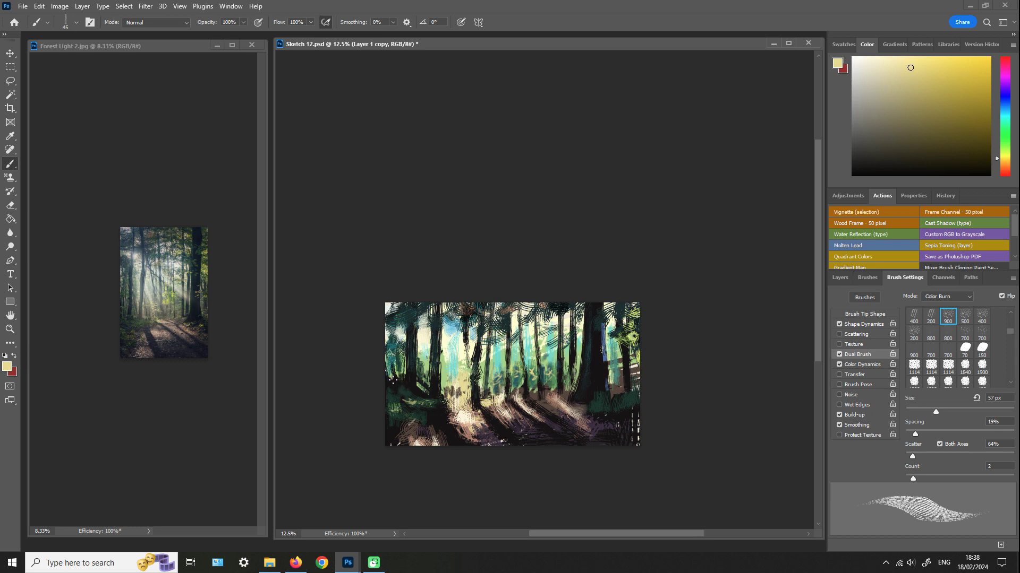
left_click_drag(391, 378, 392, 386)
- Darken the tree trunks with sampled dark reddish-brown strokes
left_click(511, 425, "alt")
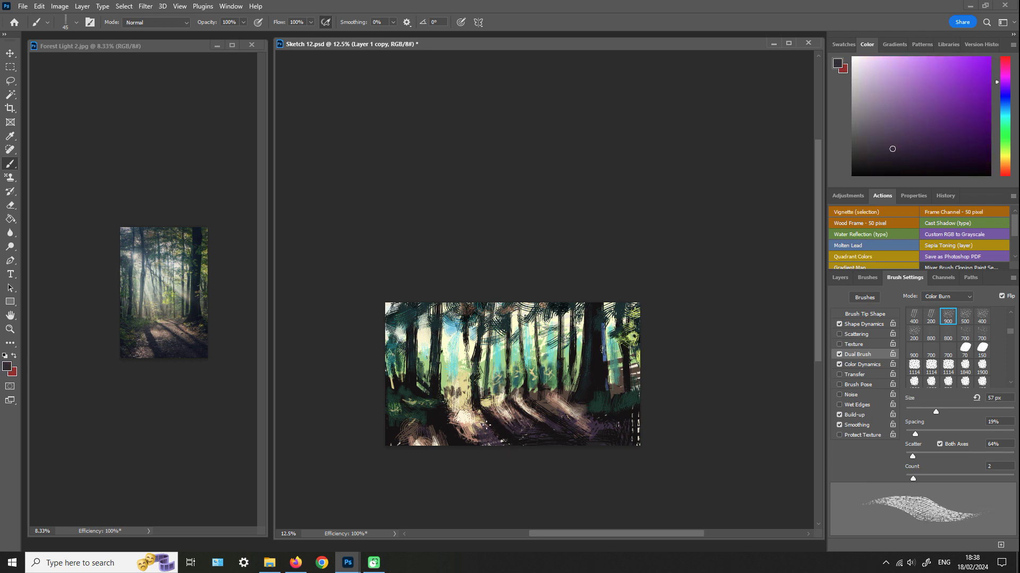
left_click(491, 425, "alt")
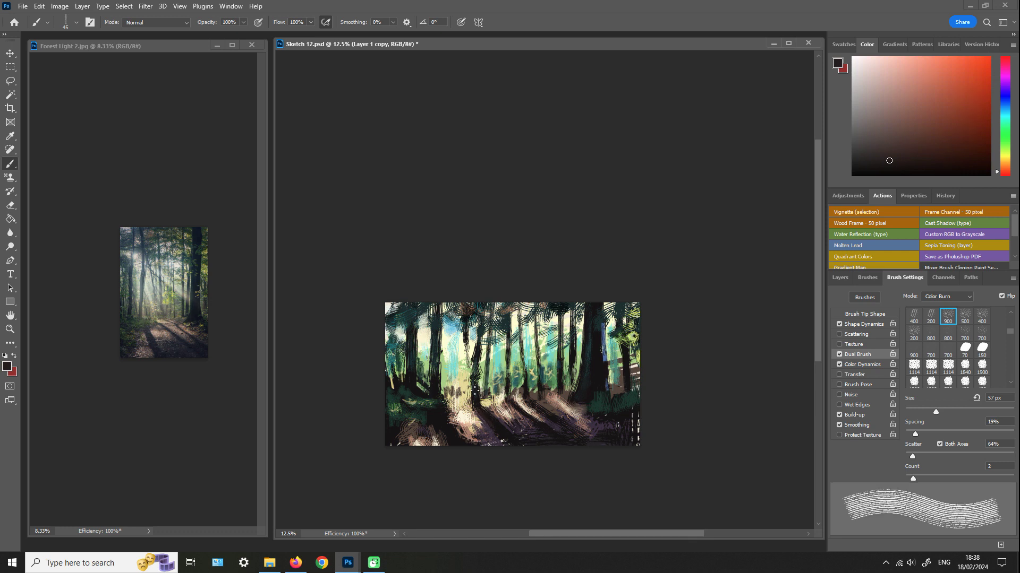
mouse_move(478, 344)
left_mouse_down()
mouse_move(464, 355)
mouse_move(467, 384)
left_mouse_up()
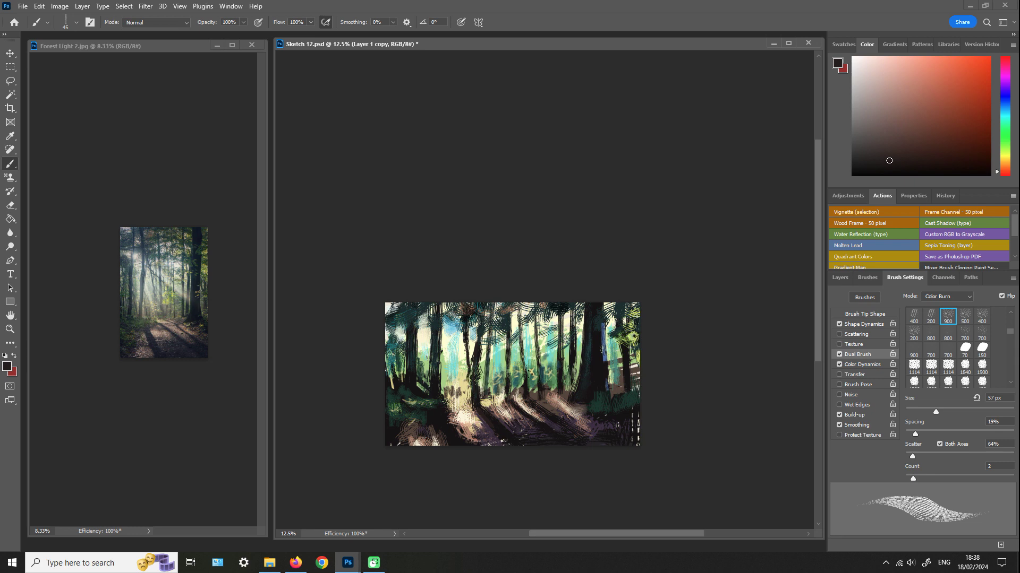
- Add dark teal marks on the thin trunk
left_click(1005, 111)
left_click(945, 144)
left_click_drag(945, 144, 942, 143)
left_click_drag(463, 322, 464, 350)
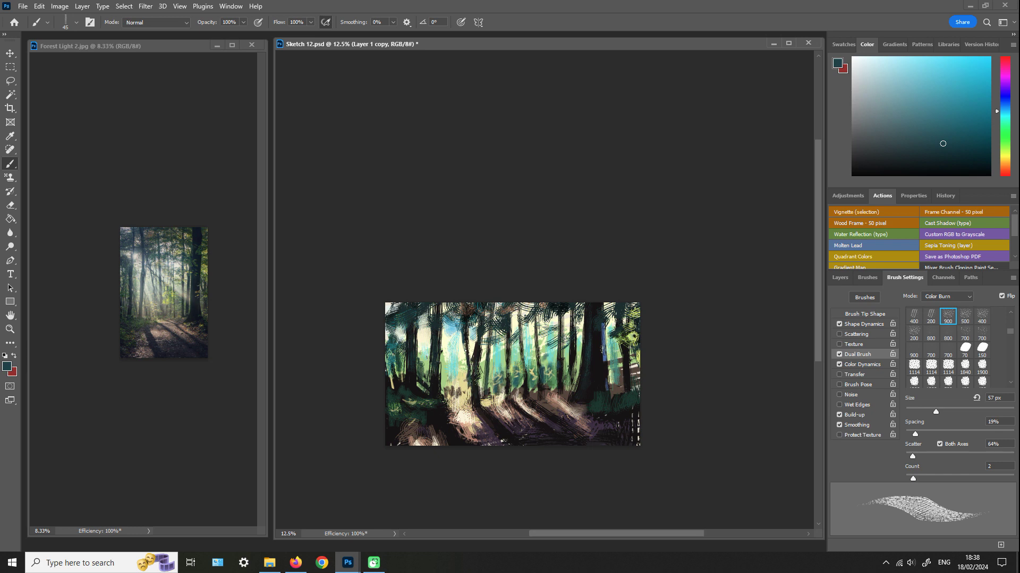
- Sample pale yellow and add a light dab at the painting's top-left corner
left_click(1005, 104)
left_click(936, 80)
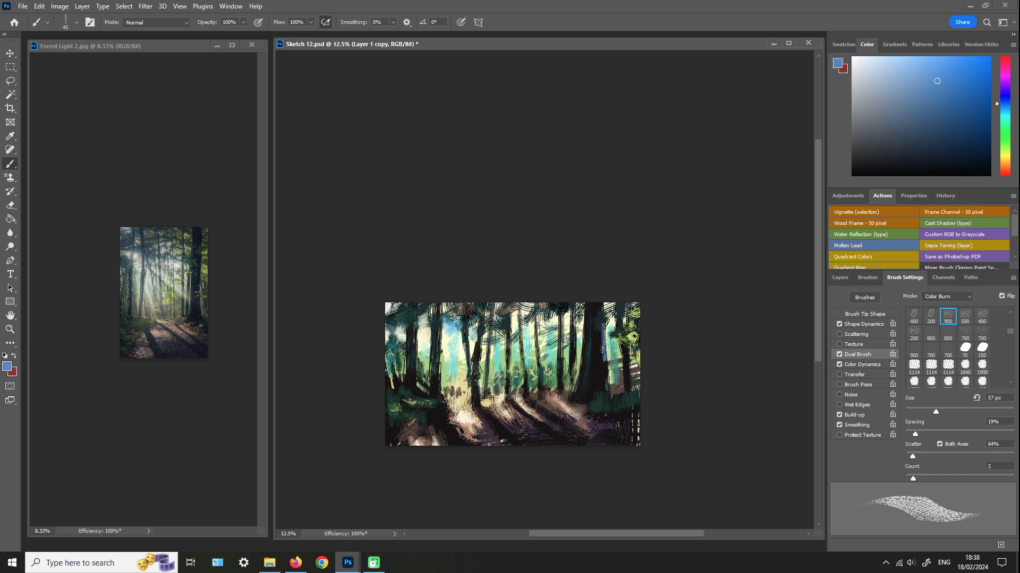
left_click(422, 361, "alt")
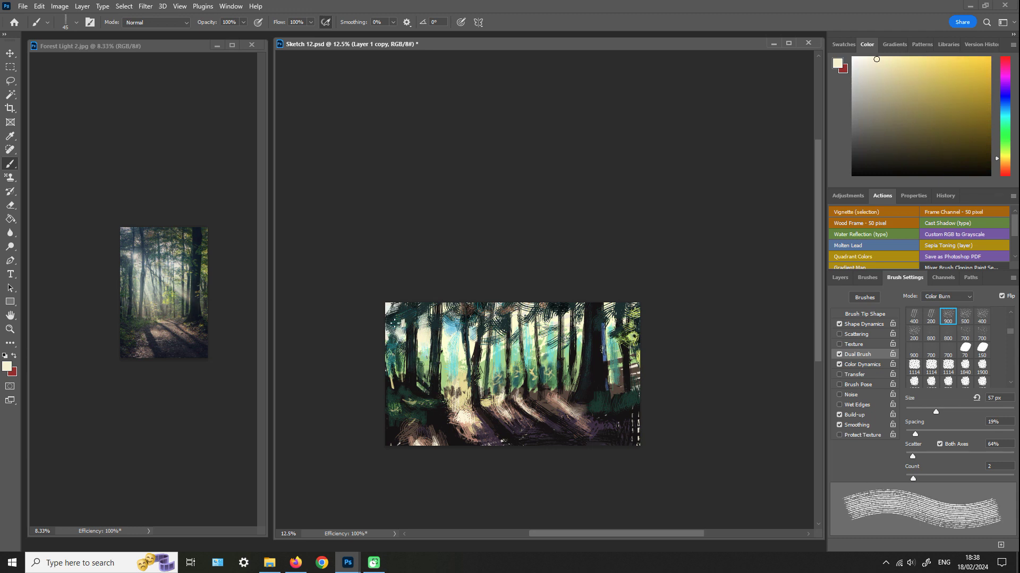
left_click_drag(389, 311, 396, 307)
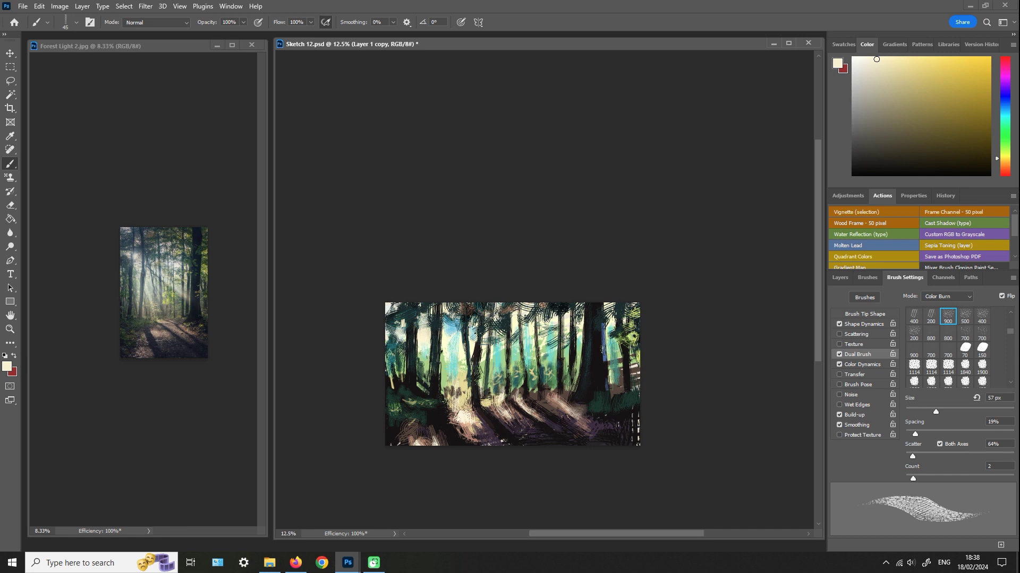
- Dab light yellow sunlight onto the lower-left foliage
left_click(1003, 60)
left_click(921, 141)
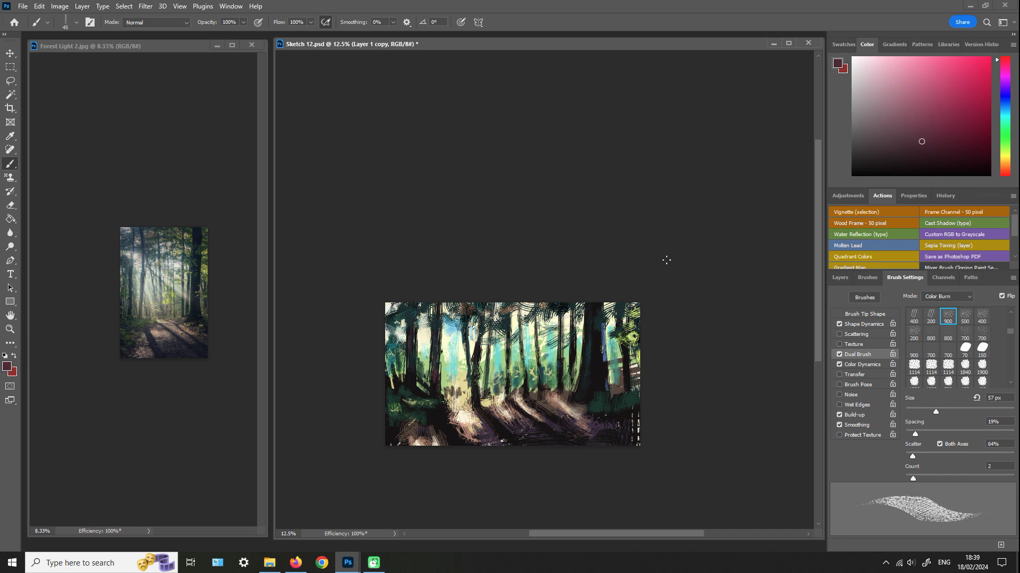
left_click(1003, 157)
left_click(943, 58)
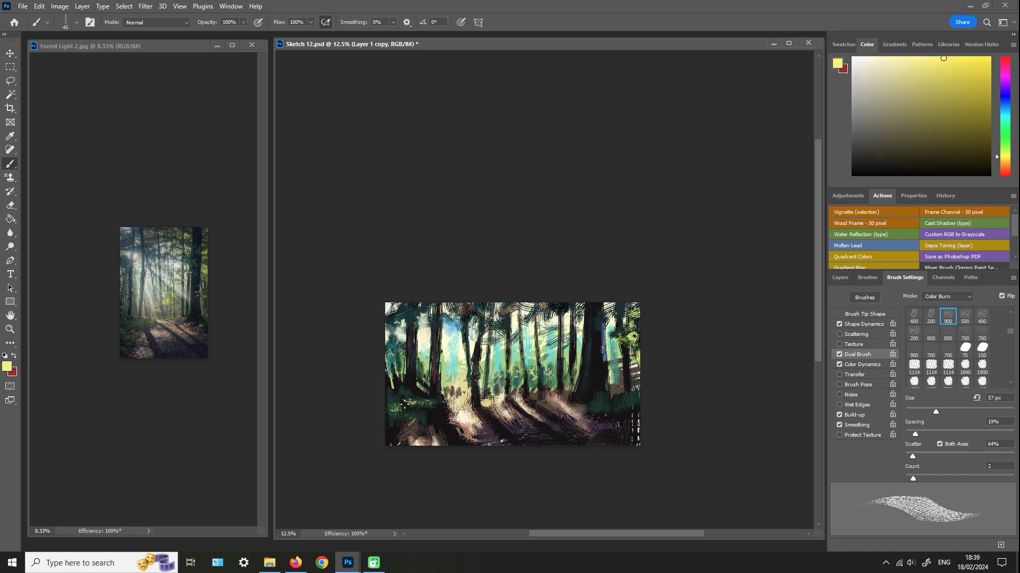
left_click_drag(391, 400, 405, 391)
- Zoom out and paint duller yellow strokes near a tree base, then cover them with near-black
key("z")
left_click(599, 383, "alt")
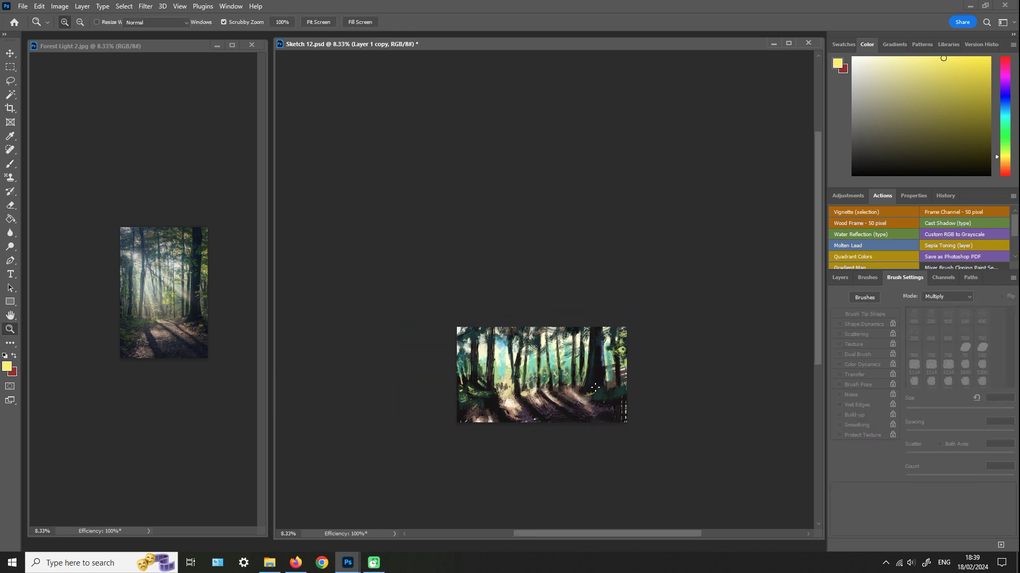
key("b")
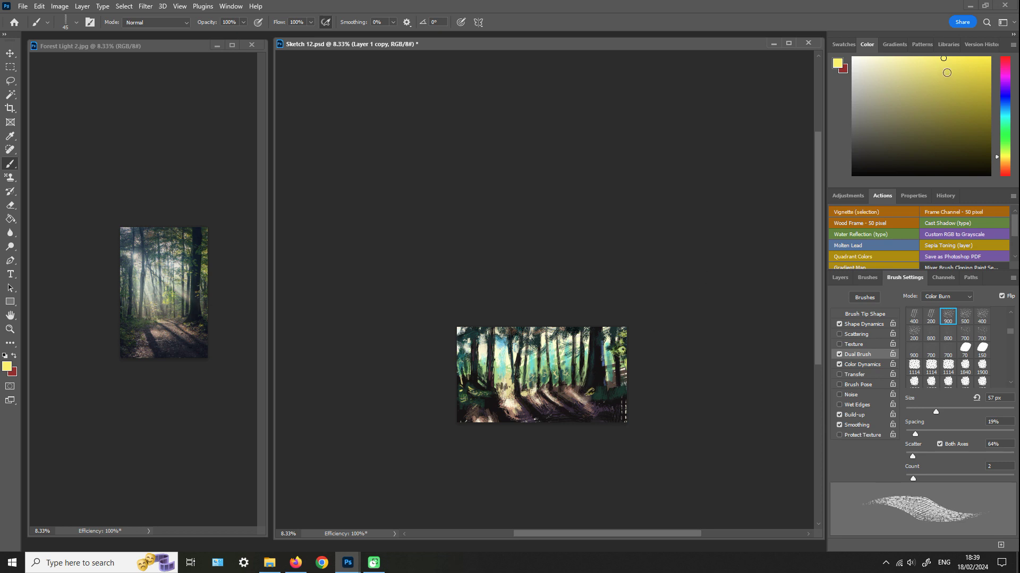
left_click(936, 64)
left_click_drag(585, 400, 597, 394)
left_click(609, 399, "alt")
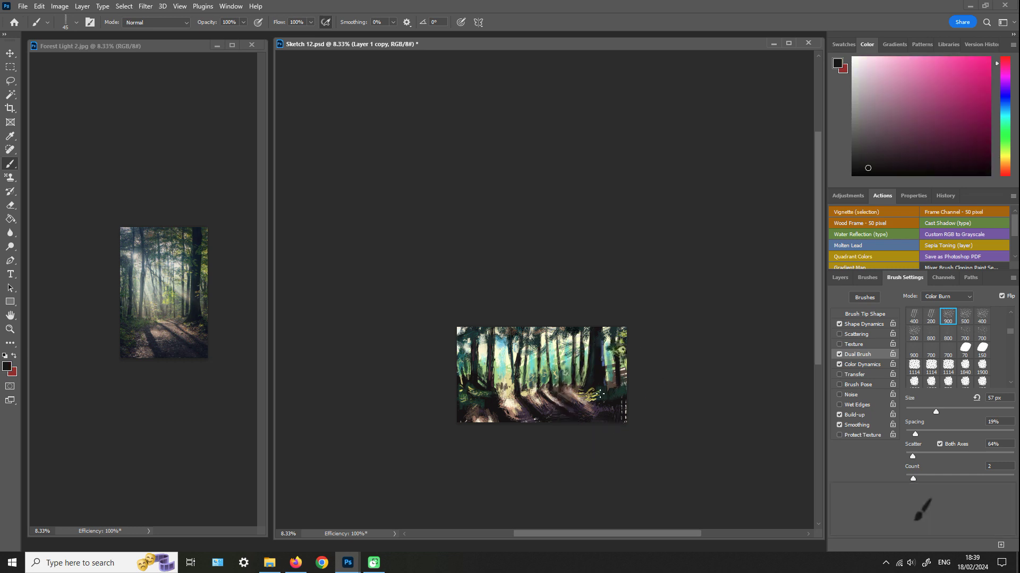
left_click_drag(599, 391, 586, 390)
- Paint a small dark purple shadow stroke, then pick a dark teal shifted toward cyan
left_click(582, 422, "alt")
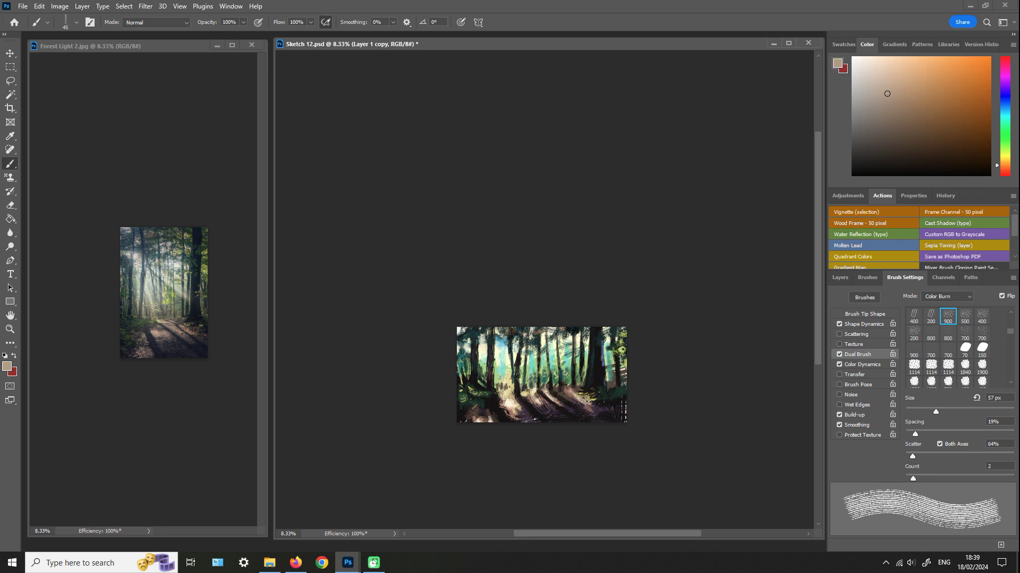
left_click(579, 406, "alt")
left_click(580, 406, "alt")
left_click_drag(597, 403, 605, 413)
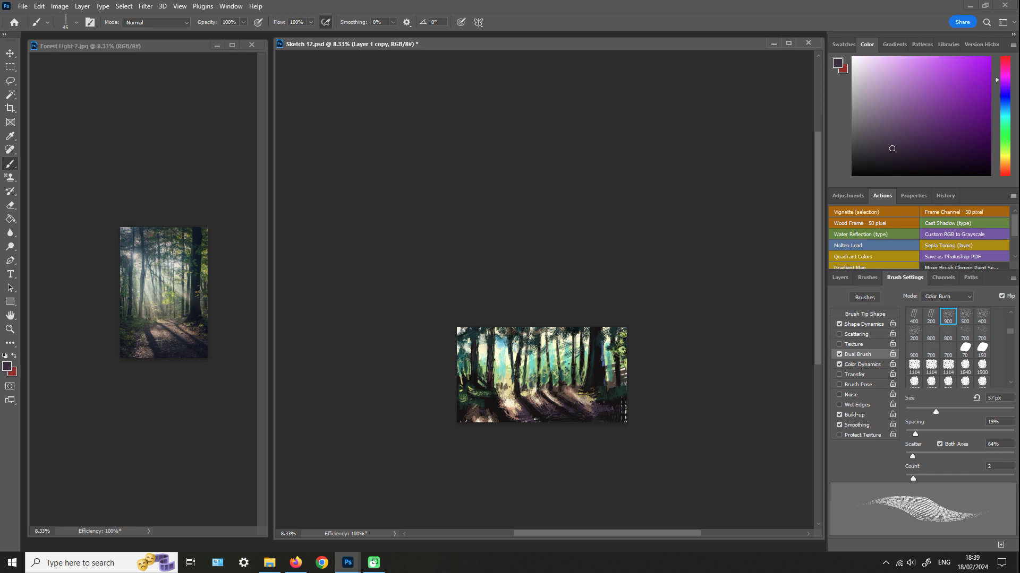
left_click(475, 388, "alt")
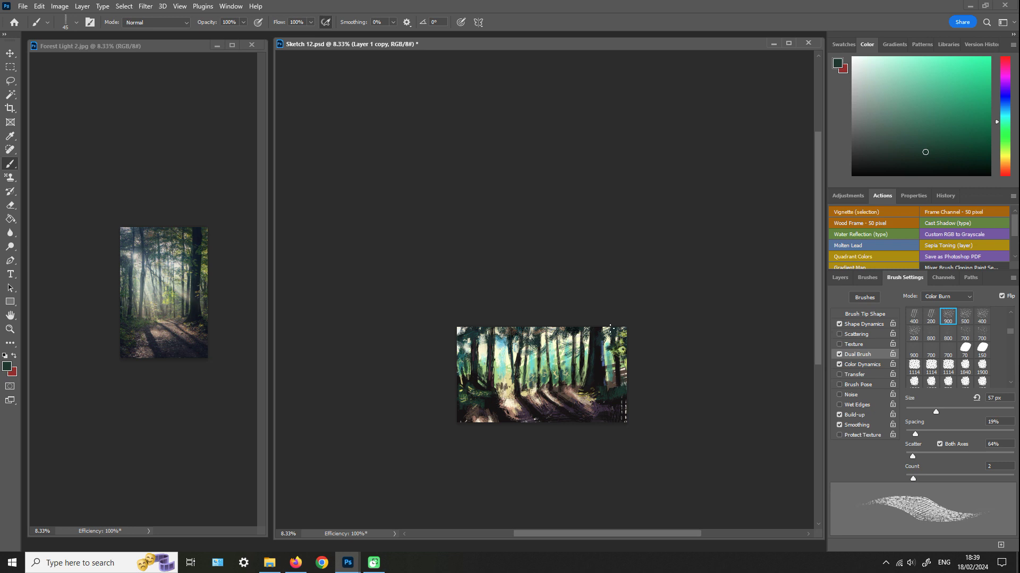
left_click_drag(1005, 121, 1005, 111)
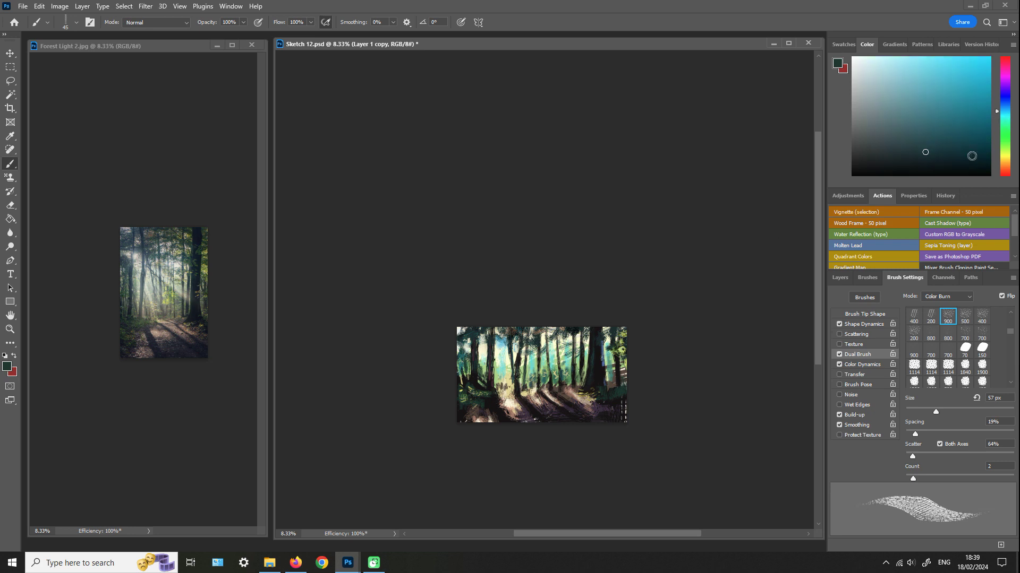
- Choose the Tim Rake Brush Busy Highway, load a pale cream from the painting, and size it to 250 px
left_click(872, 279)
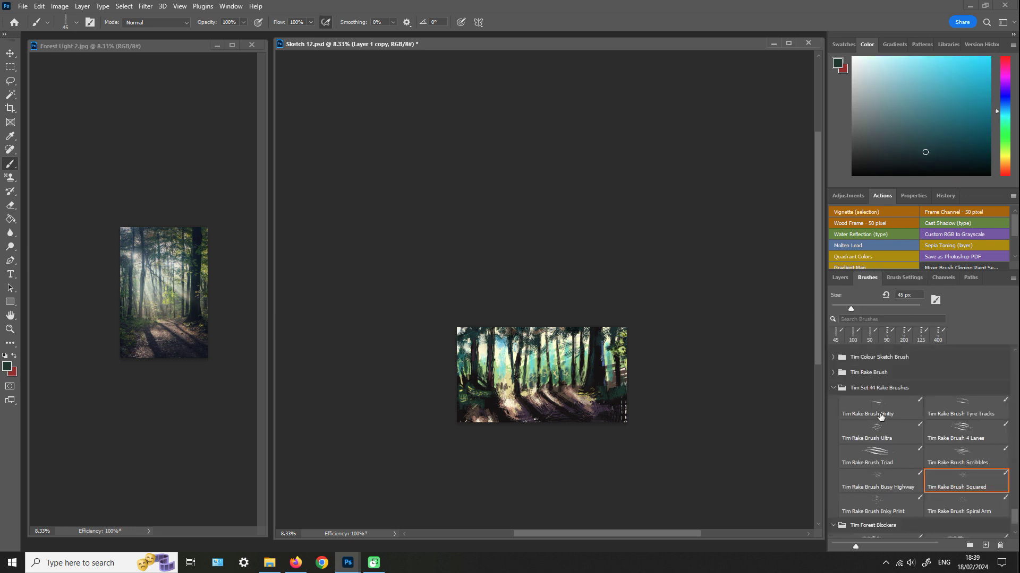
left_click(892, 489)
key("bracketright")
key("bracketright")
key("bracketright")
key("bracketright")
key("bracketright")
key("bracketright")
key("bracketright")
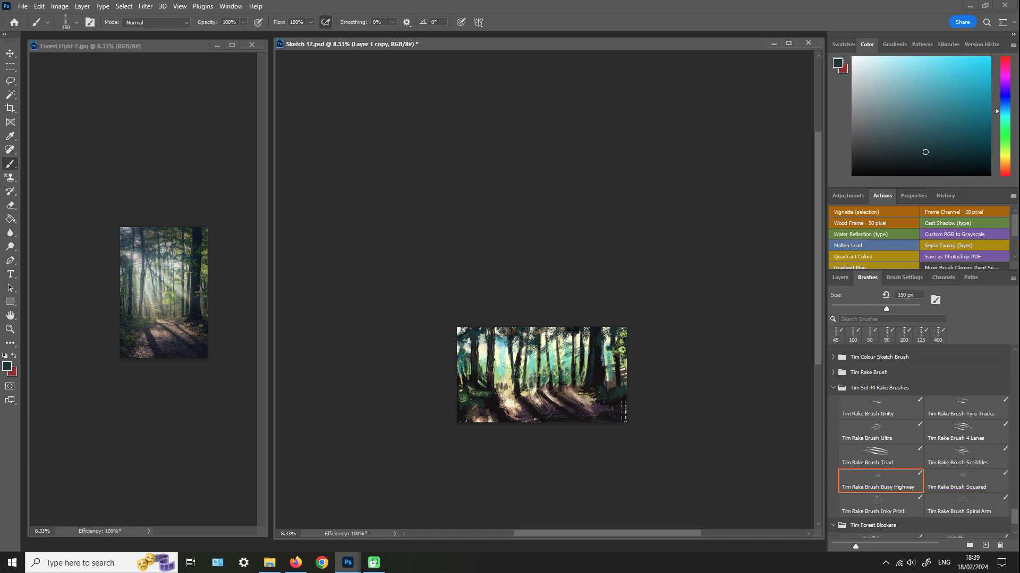
key("bracketright")
key("bracketright")
key("bracketright")
key("bracketright")
key("bracketright")
key("bracketright")
key("alt")
left_click(484, 347, "alt")
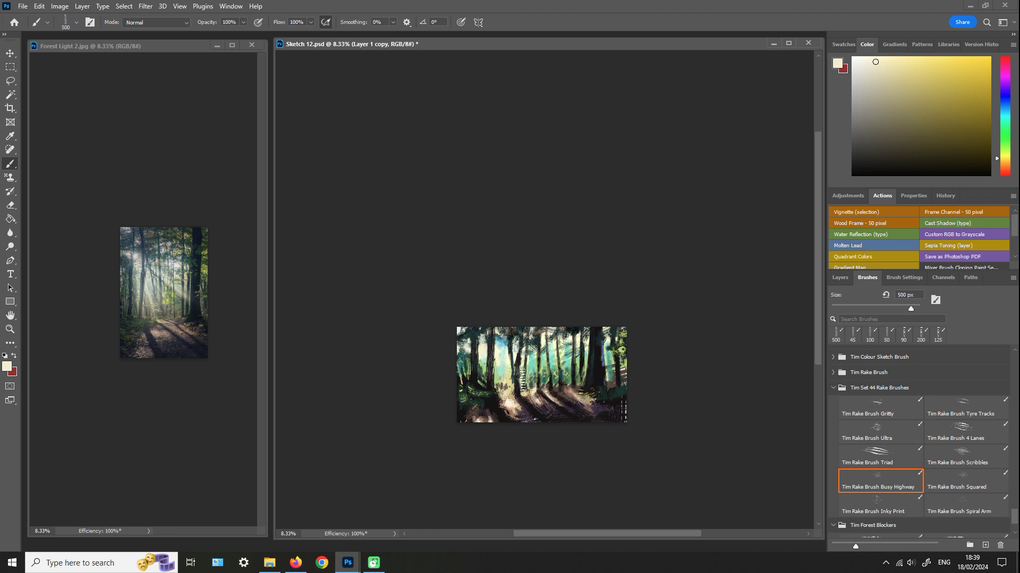
key("bracketleft")
key("bracketleft")
key("bracketleft")
left_click(840, 277)
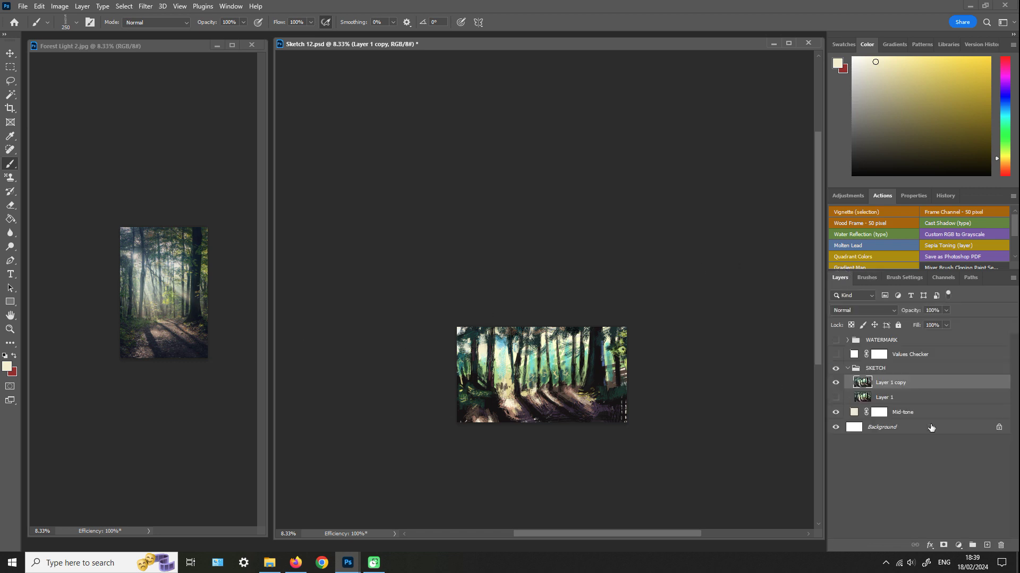
- Add a new Layer 2 and paint faint diagonal pale light shafts through the trees at 300 px
left_click(986, 545)
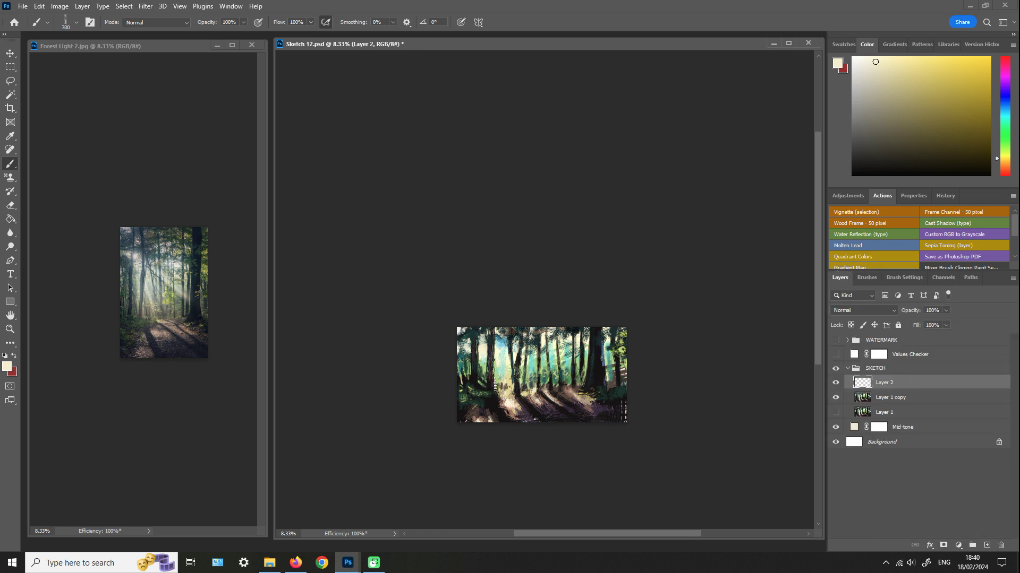
key("bracketright")
key("bracketright")
key("bracketright")
key("bracketright")
key("bracketright")
key("bracketright")
key("bracketright")
key("bracketright")
key("bracketleft")
key("bracketleft")
key("bracketleft")
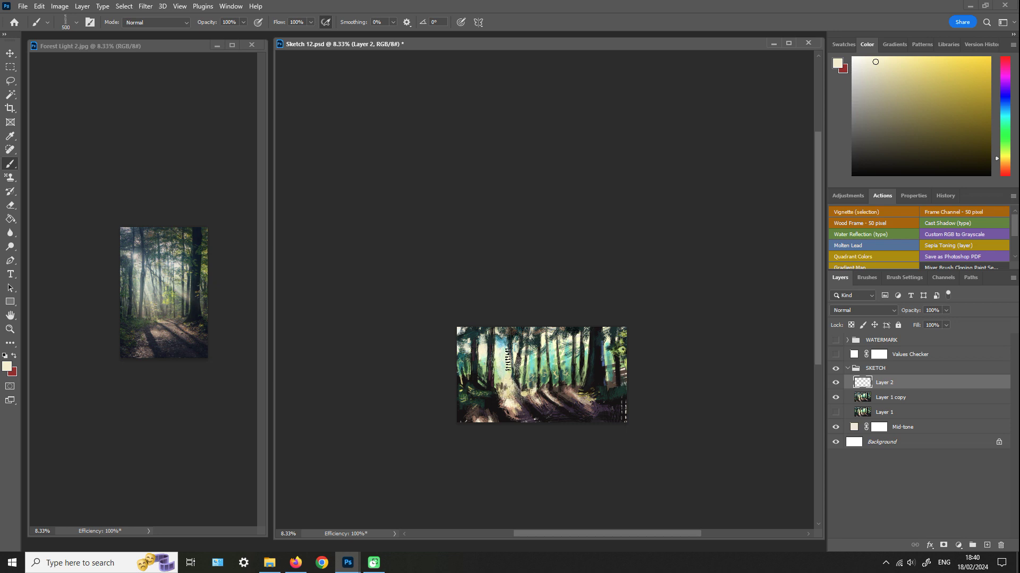
key("bracketleft")
key("bracketleft")
left_click_drag(515, 368, 561, 398)
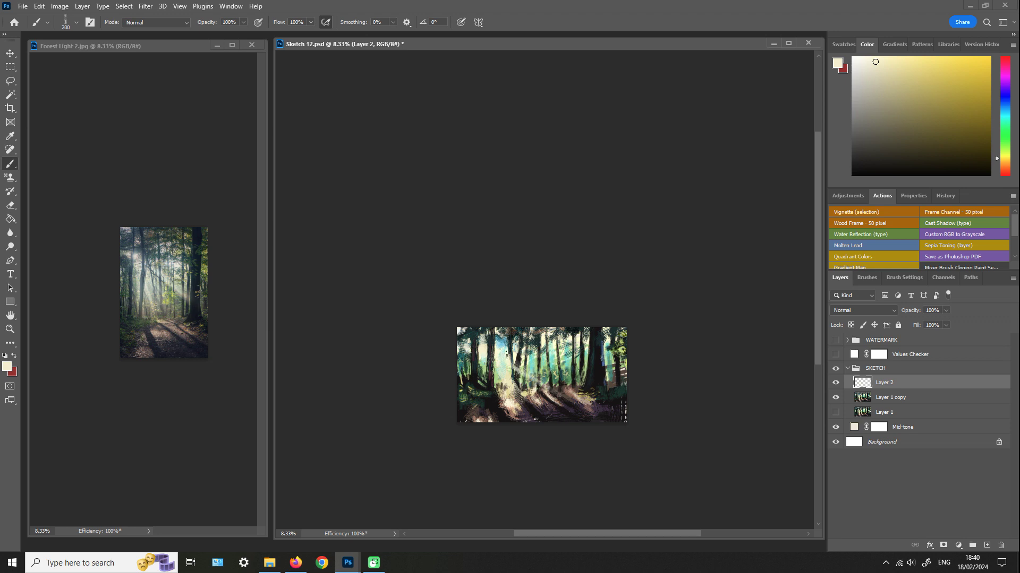
key("bracketright")
key("bracketright")
key("bracketright")
key("bracketright")
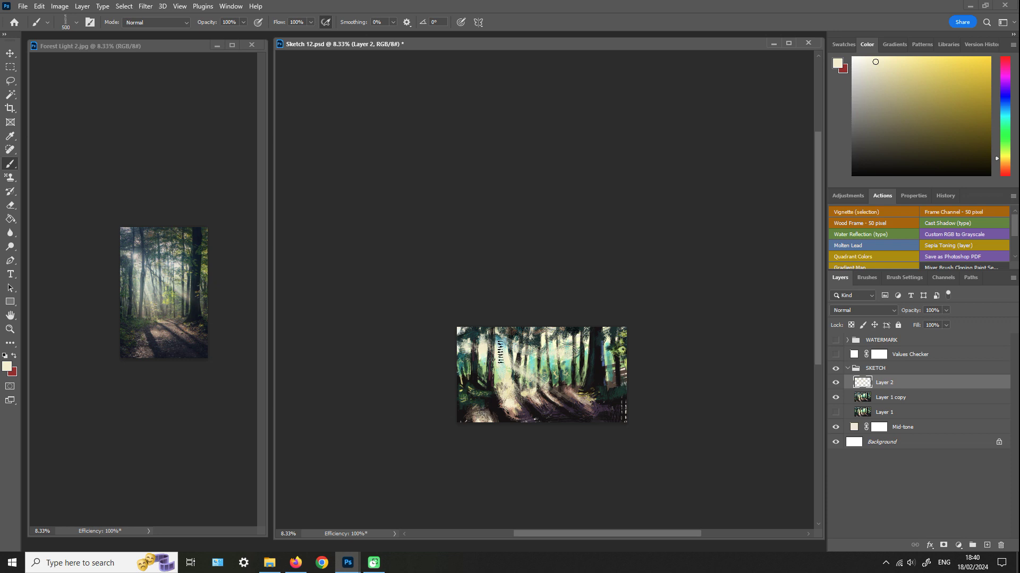
- Try out several blue shades and a pink in the Color panel
left_click(1006, 105)
left_click(950, 80)
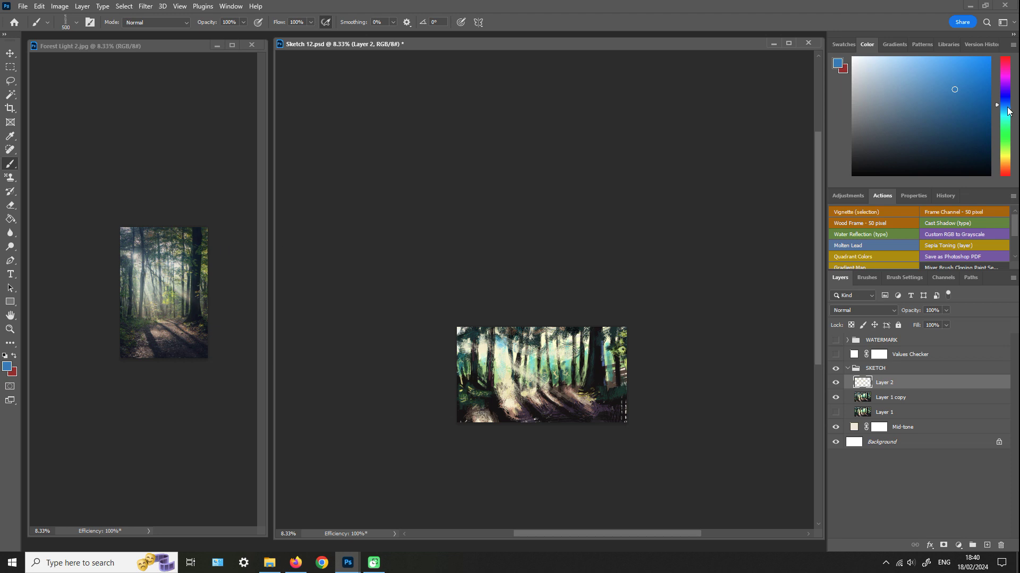
left_click(1008, 108)
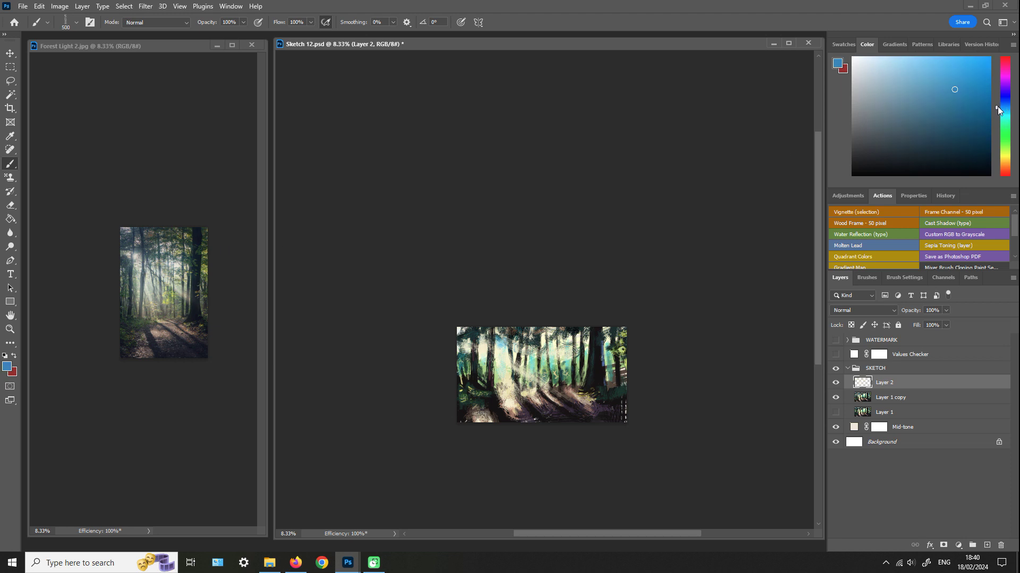
left_click(952, 137)
left_click(943, 100)
left_click(1003, 62)
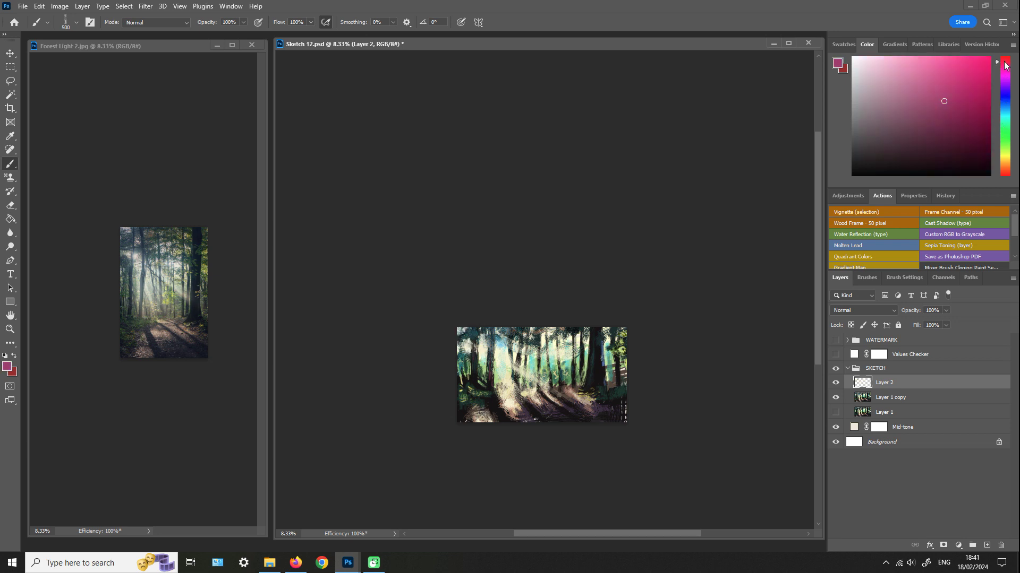
left_click(920, 78)
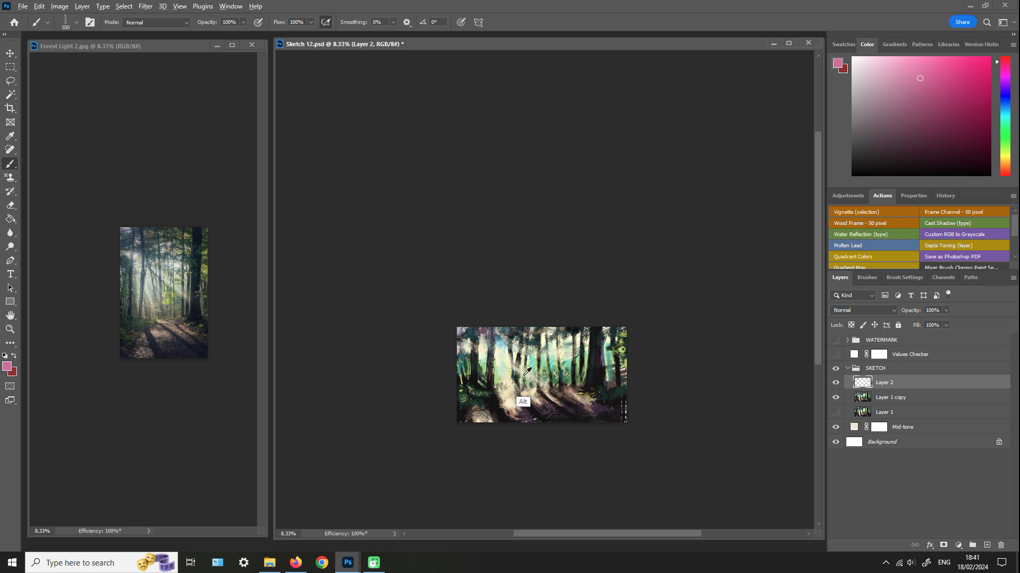
- Pick a dark purple and paint a stroke down a right-hand tree trunk
left_click(523, 402, "alt")
left_click(874, 57)
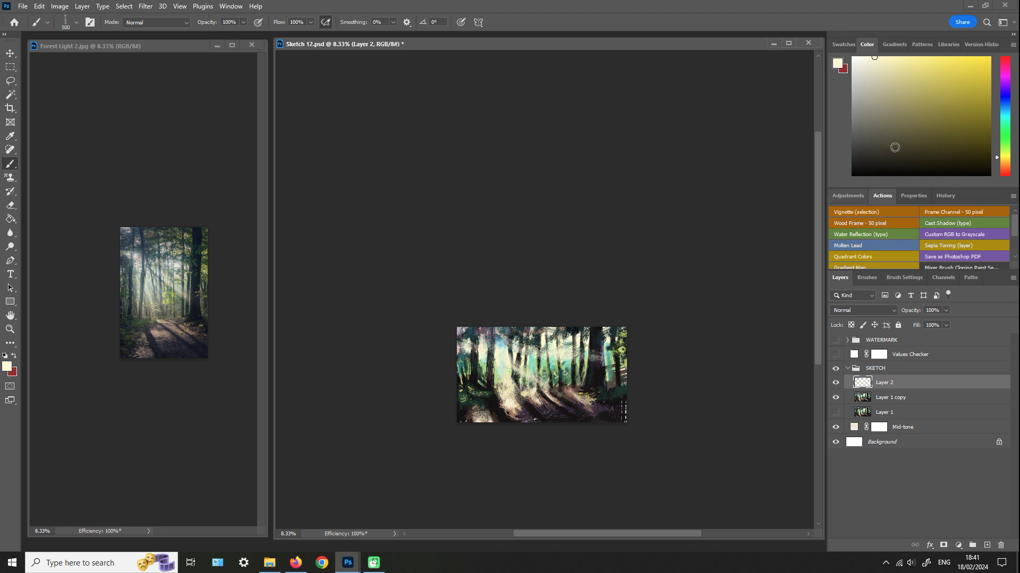
left_click(1005, 65)
left_click_drag(925, 81, 932, 128)
mouse_move(608, 352)
left_mouse_down()
mouse_move(591, 374)
mouse_move(595, 326)
left_mouse_up()
- Flip the SKETCH group horizontally to check it, and set a near-black brush at 250 px
left_click(884, 369)
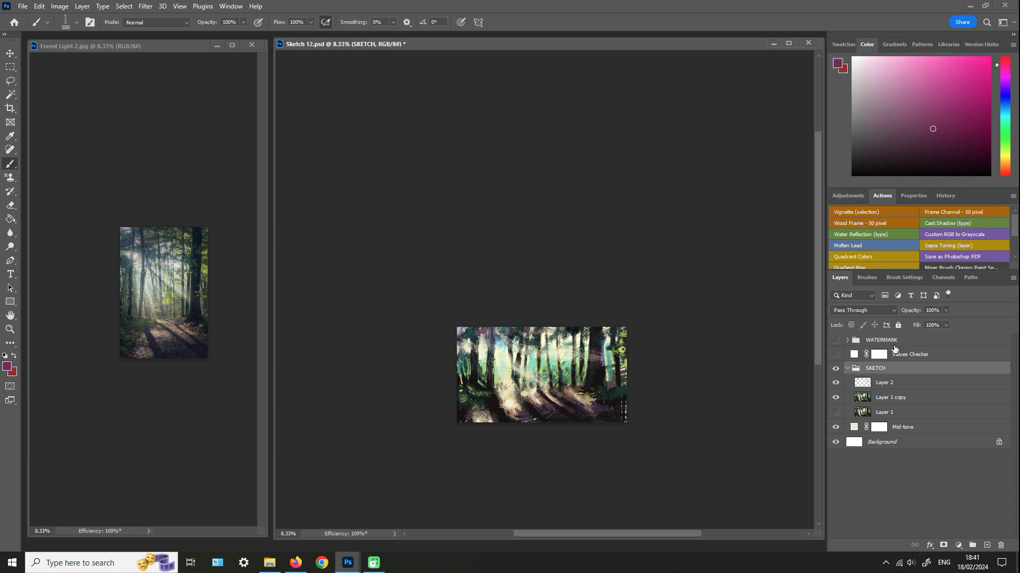
key("ctrl+shift+h")
key("ctrl+shift+h")
left_click(600, 379, "alt")
left_click(903, 278)
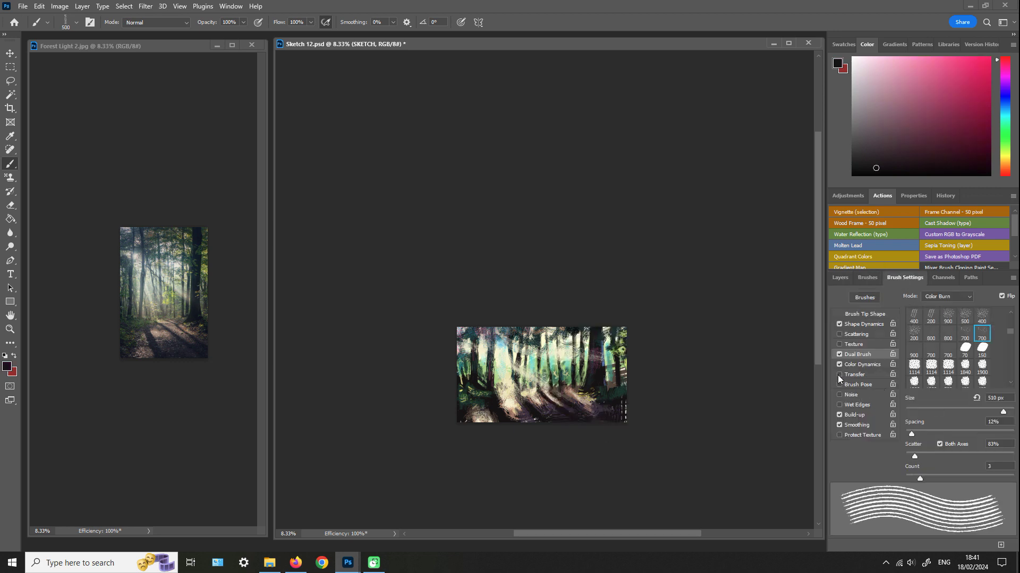
key("bracketleft")
key("bracketleft")
key("bracketleft")
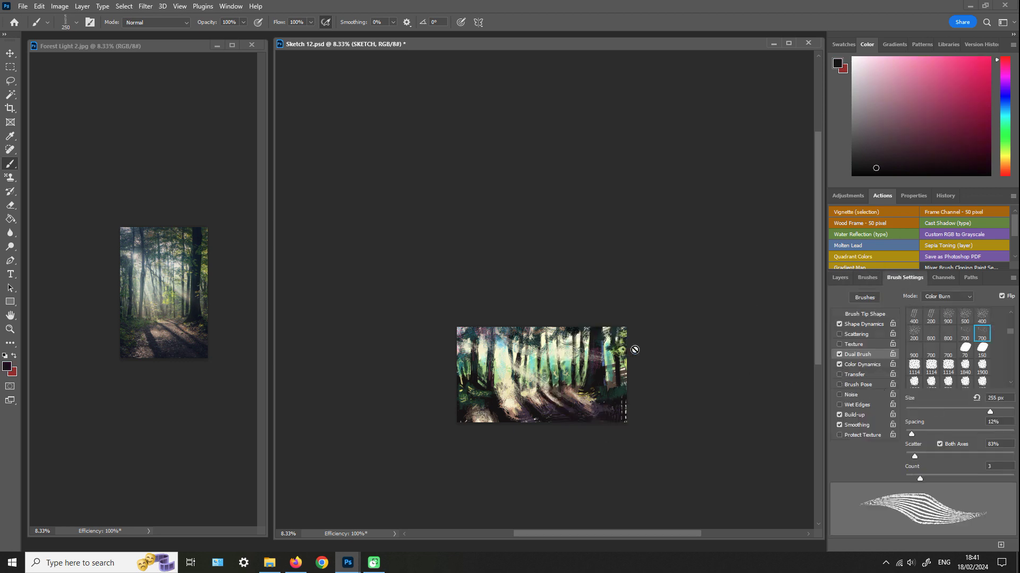
- Make Layer 2 the active layer and sample a teal-green from the painting
left_click(846, 279)
left_click(903, 382)
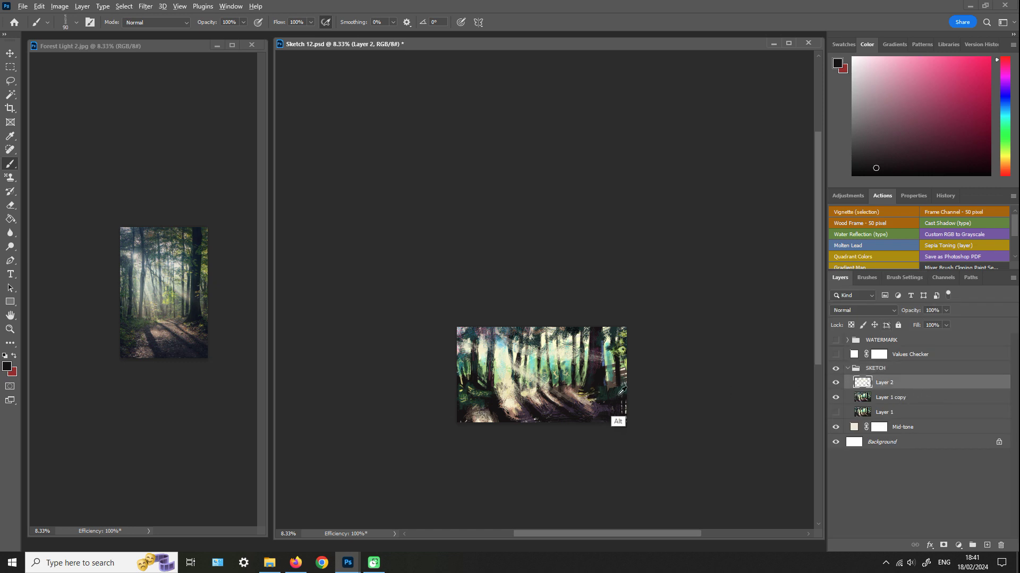
left_click(613, 396, "alt")
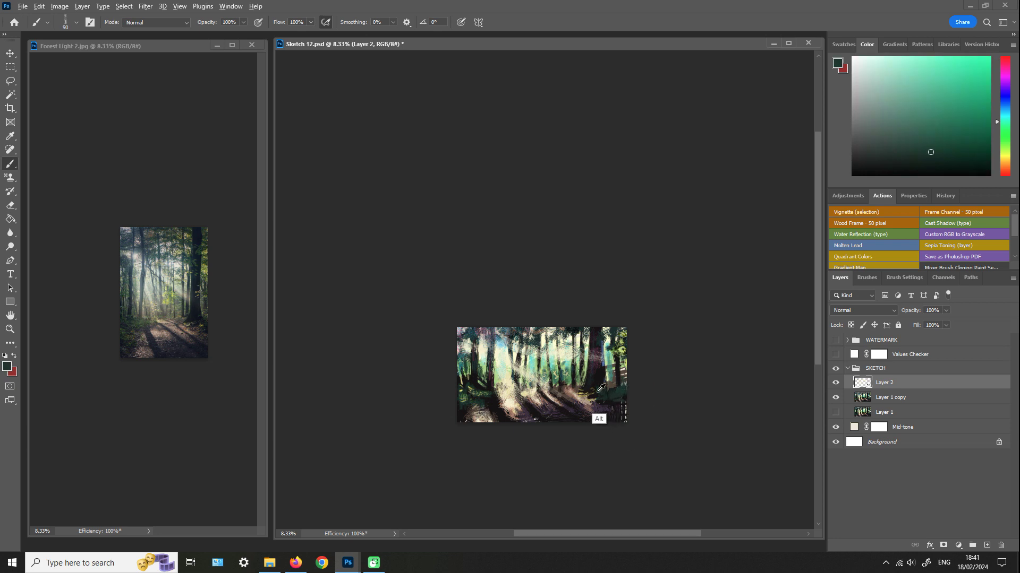
left_click(611, 397, "alt")
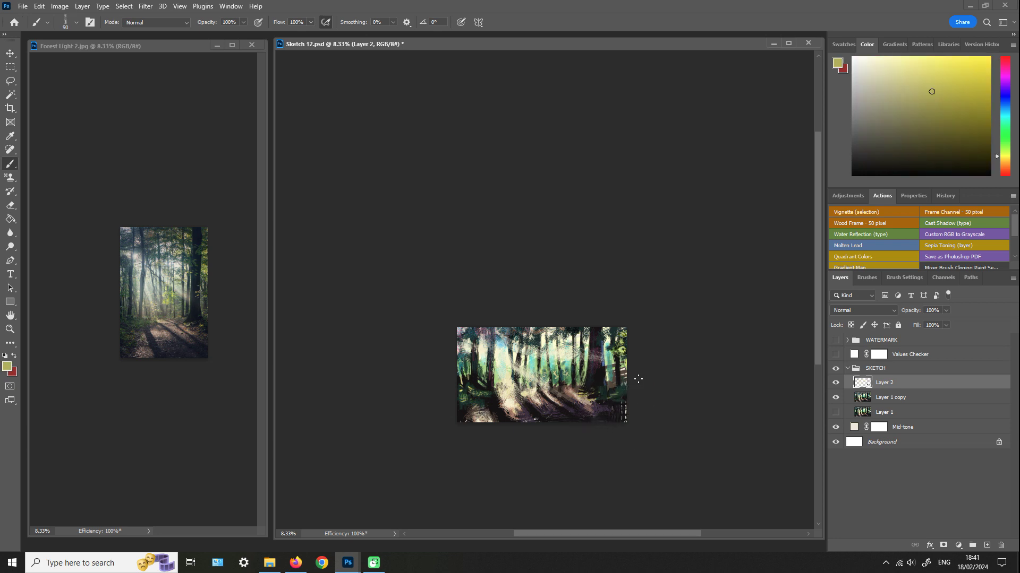
left_click(612, 398, "alt")
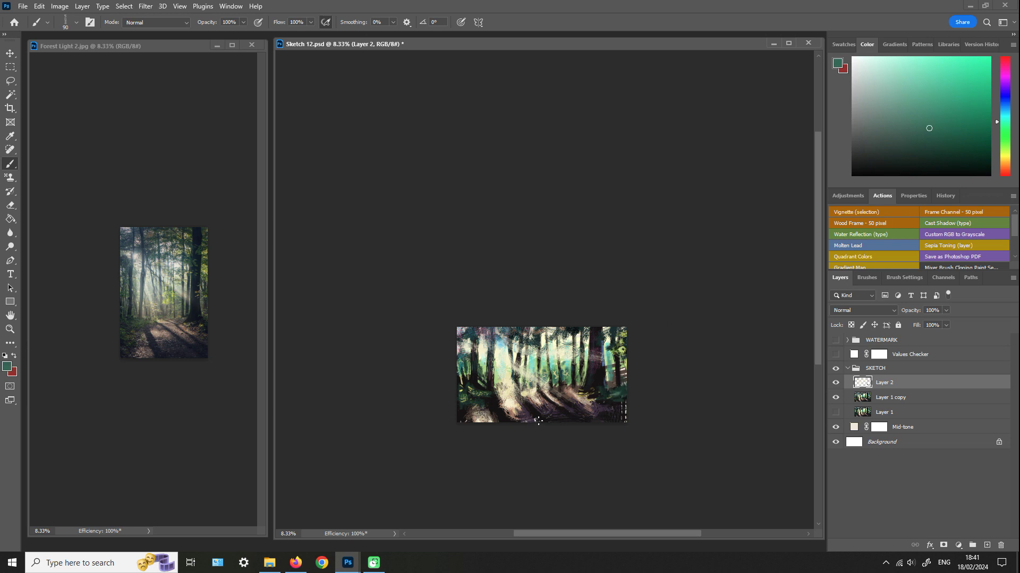
- Choose the Spiral Arm rake brush, then hide and reshow Layer 2 to compare
left_click(869, 277)
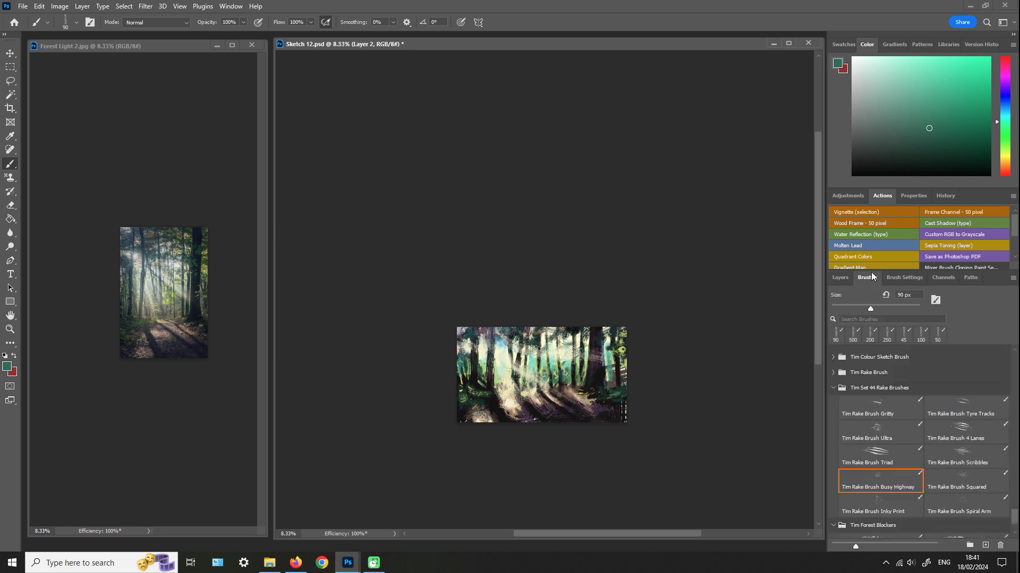
left_click(970, 510)
left_click(842, 277)
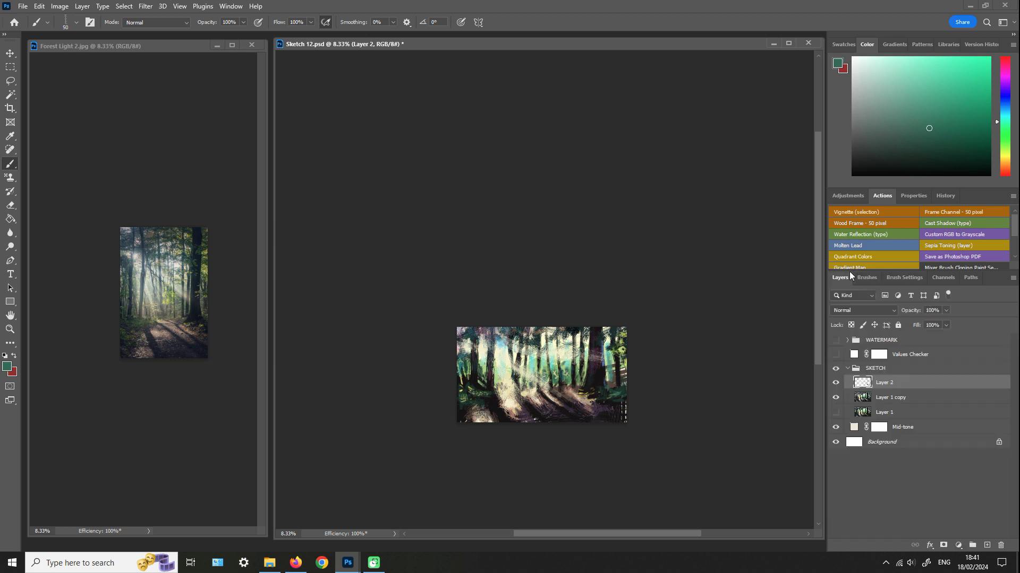
left_click(835, 383)
left_click(834, 382)
- Zoom in and paint faint light-tan texture in the painting's lower-left
key("z")
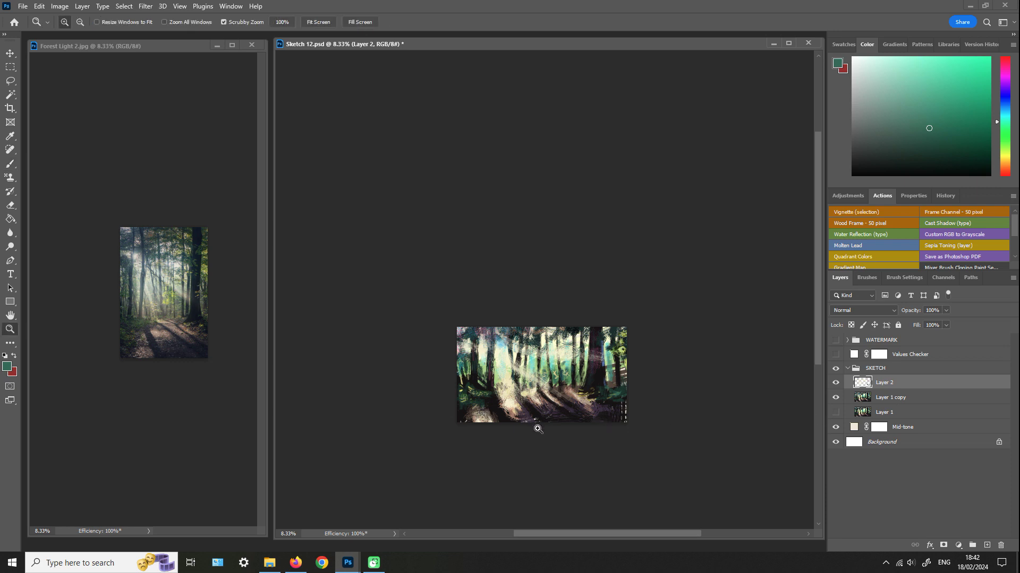
left_click(544, 419)
key("b")
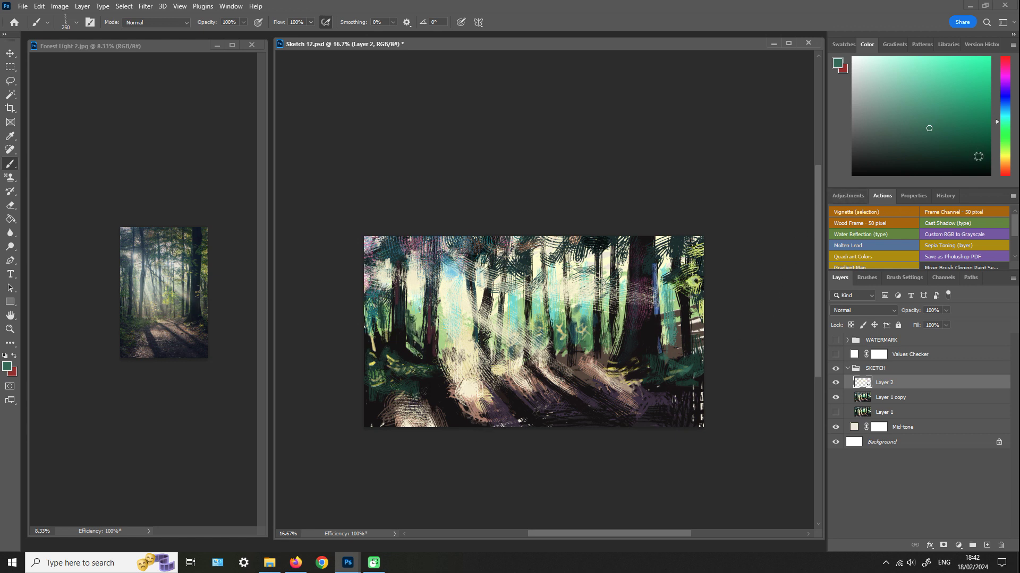
left_click(1003, 168)
left_click_drag(953, 106, 910, 85)
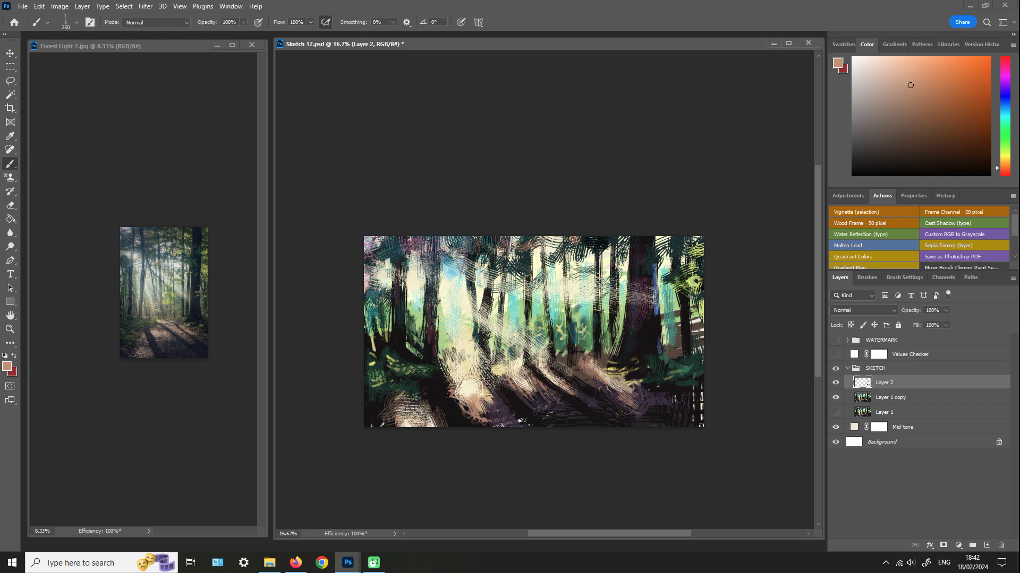
left_click(929, 76)
left_click(1003, 165)
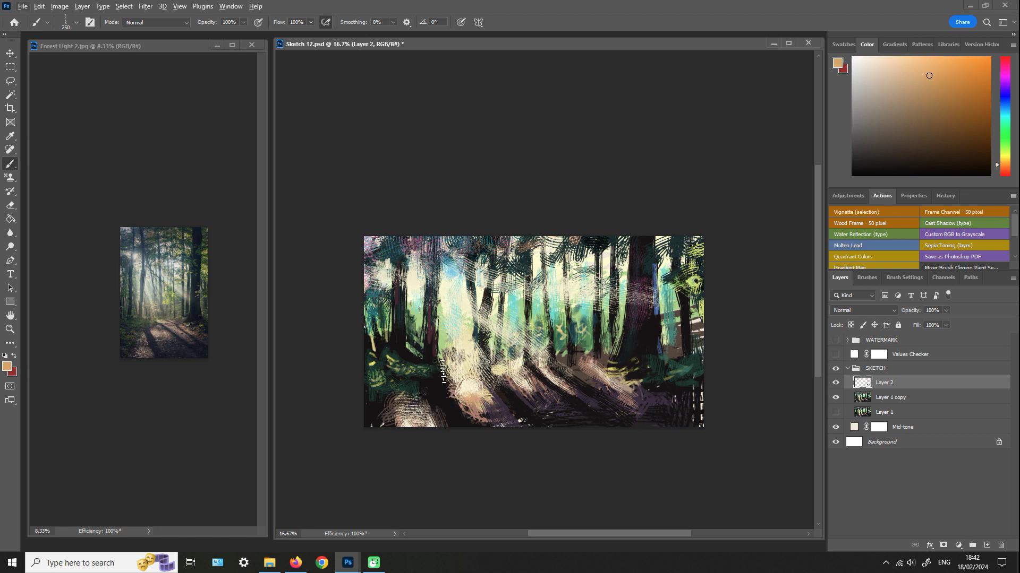
left_click_drag(444, 373, 457, 394)
- Add a short dark red-brown stroke in the lower-left
left_click(944, 127)
left_click_drag(1008, 165, 1006, 176)
left_click_drag(450, 390, 457, 398)
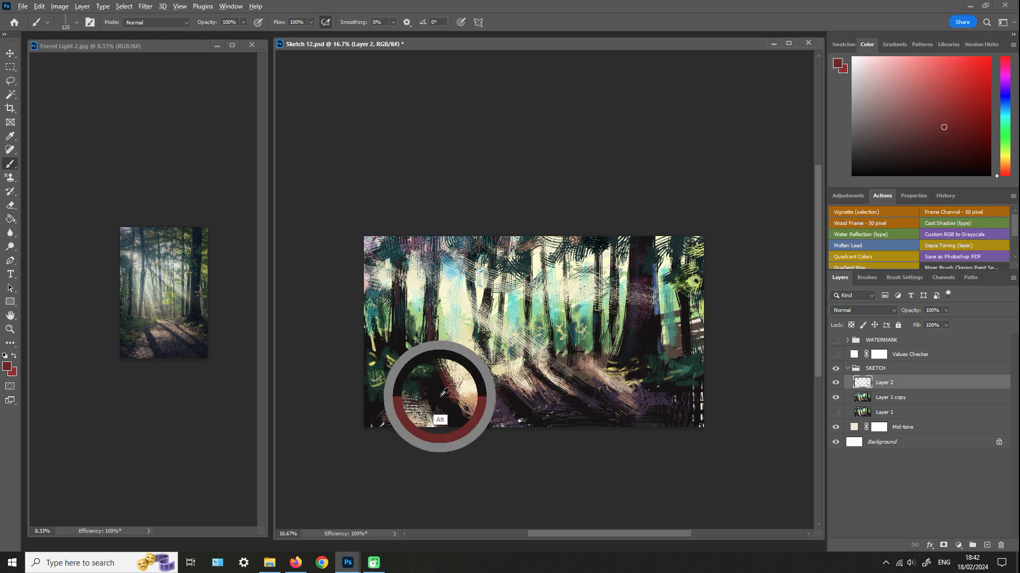
- Sample near-black from the painting and zoom the Forest Light 2.jpg reference to 33.3%
left_click(453, 409, "alt")
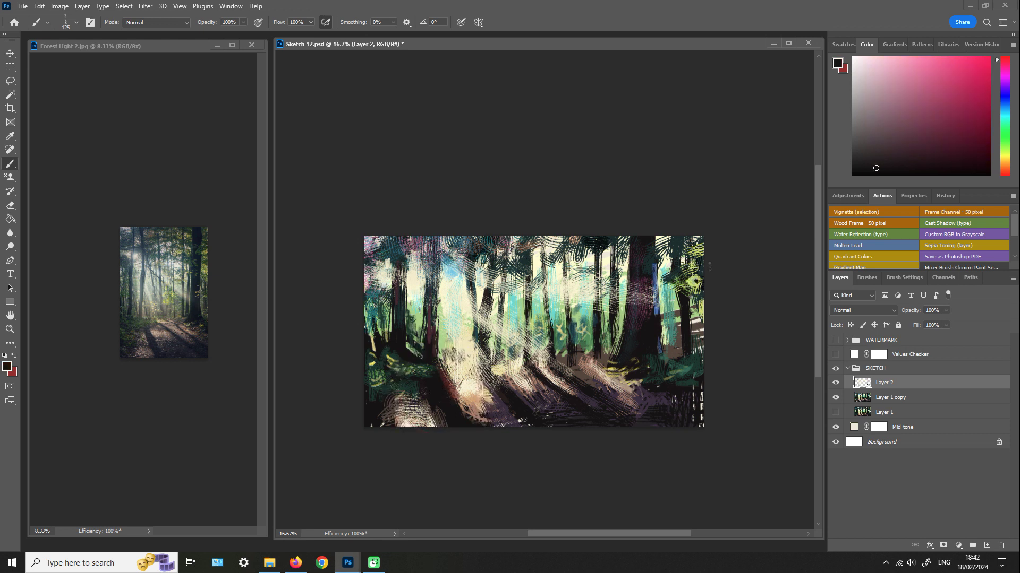
left_click(1005, 105)
left_click(953, 105)
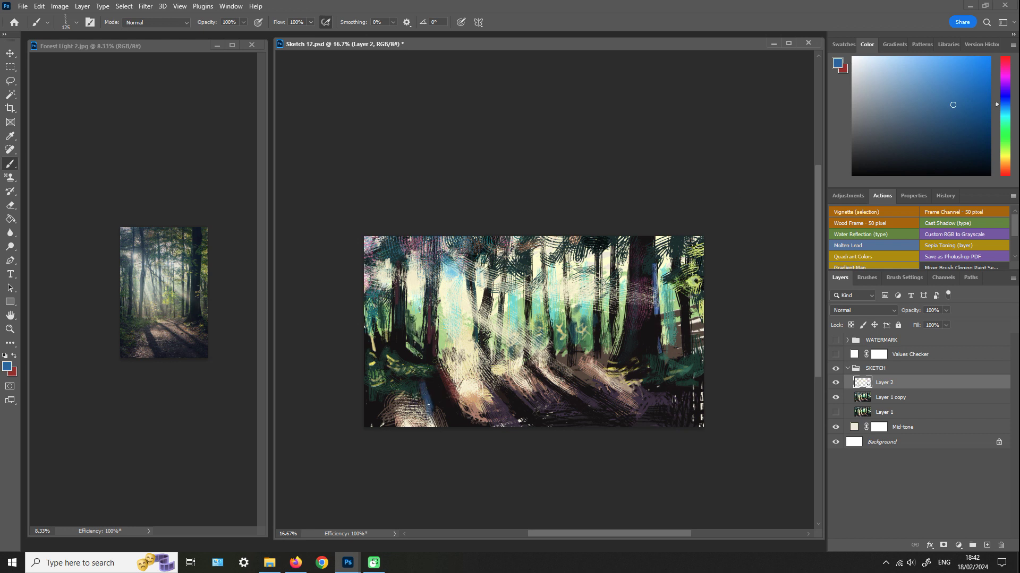
left_click(444, 396, "alt")
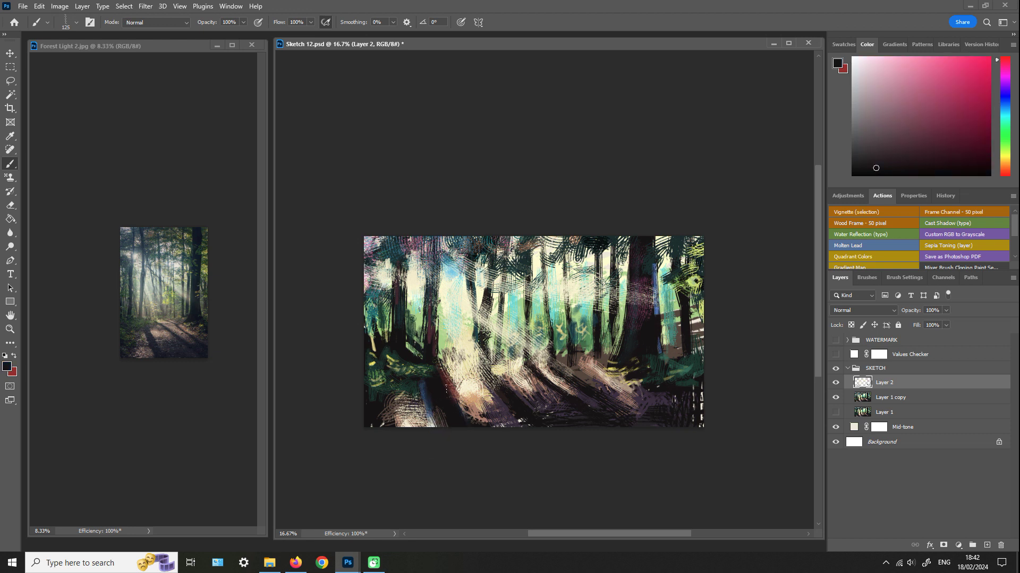
key("z")
left_click_drag(164, 337, 186, 330)
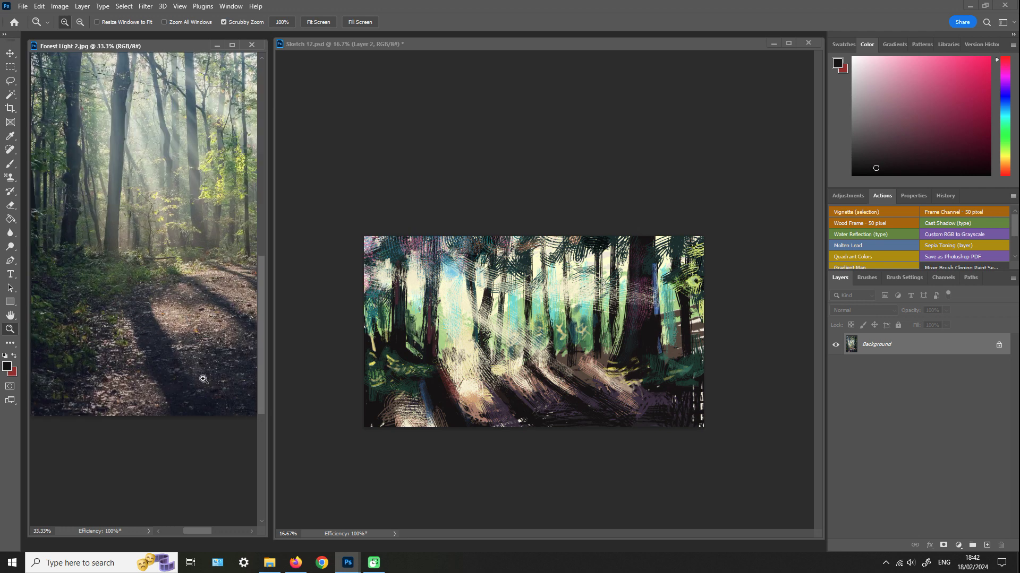
- Fit the whole reference photo in its window, zoom the painting to 25%, and sample dark teal
left_click_drag(202, 343, 101, 404)
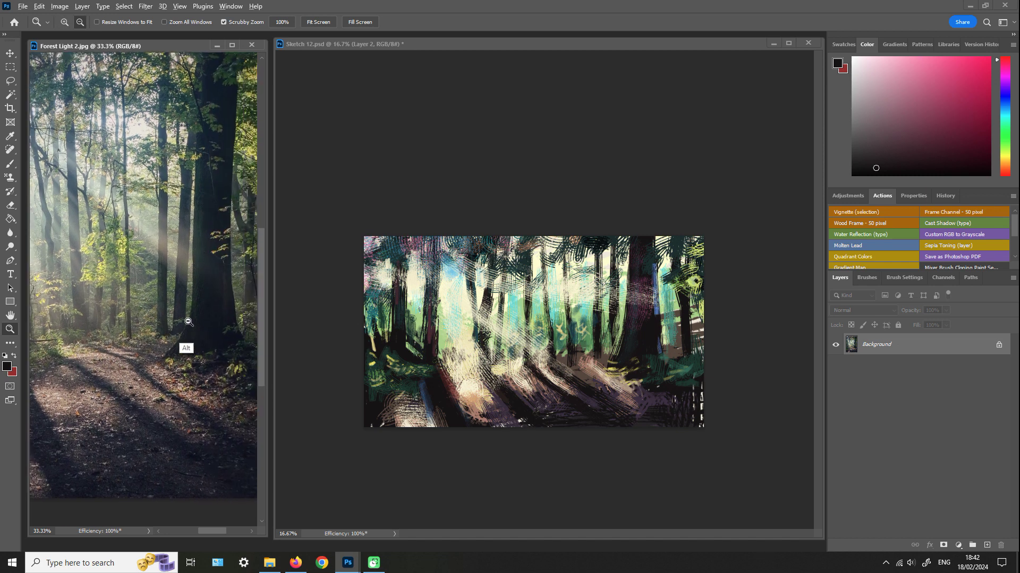
left_click(194, 347, "alt")
left_click(639, 312)
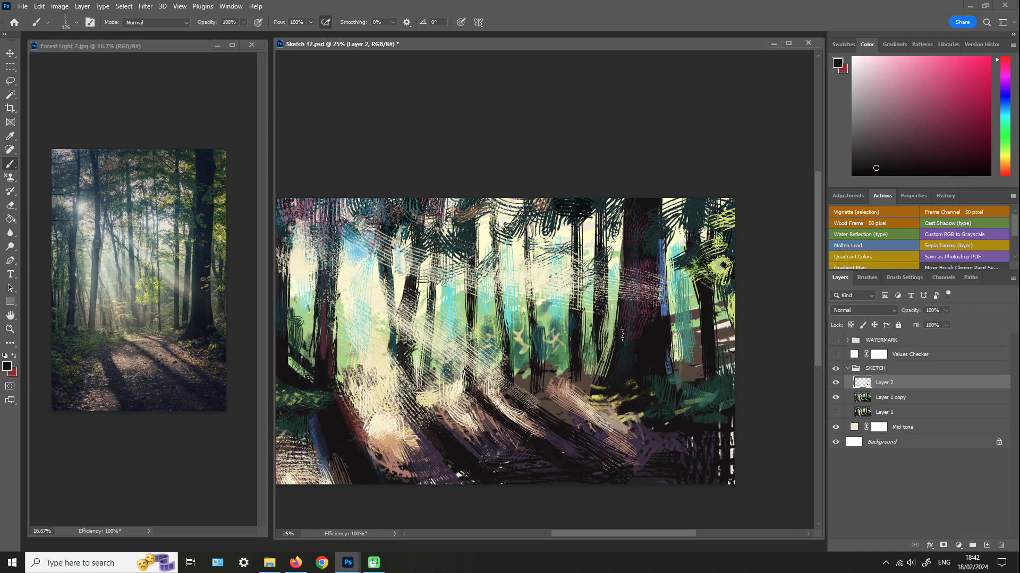
key("b")
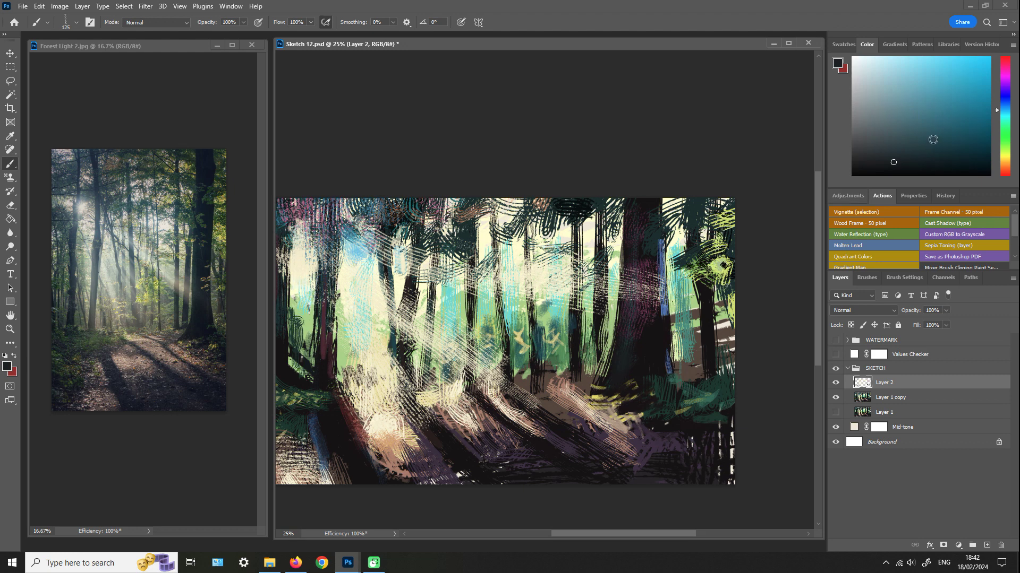
left_click(656, 289, "alt")
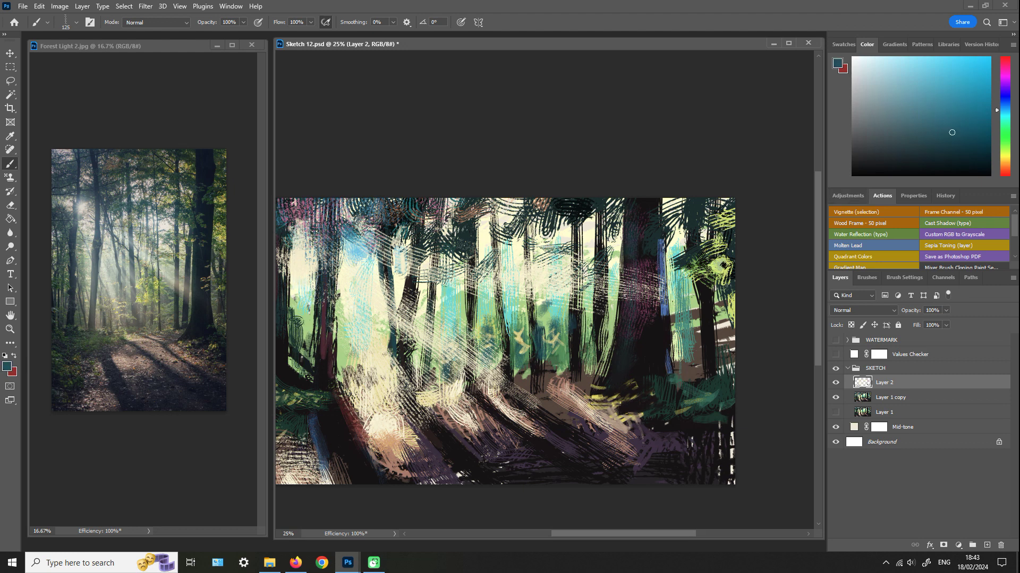
- Zoom out to 16.7% and paint light beige, then near-black strokes in the lower-left corner
key("z")
left_click(551, 405, "alt")
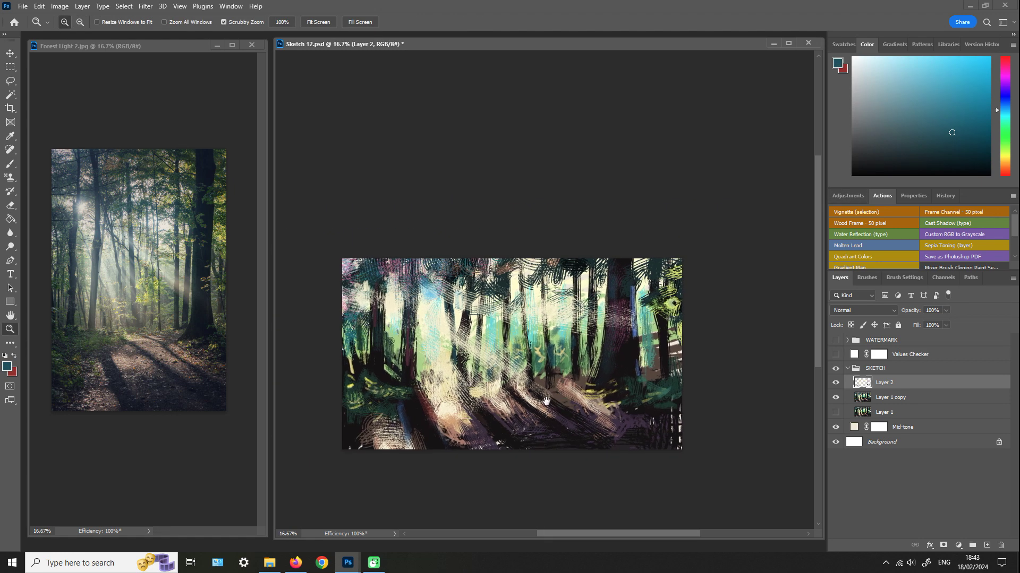
key("b")
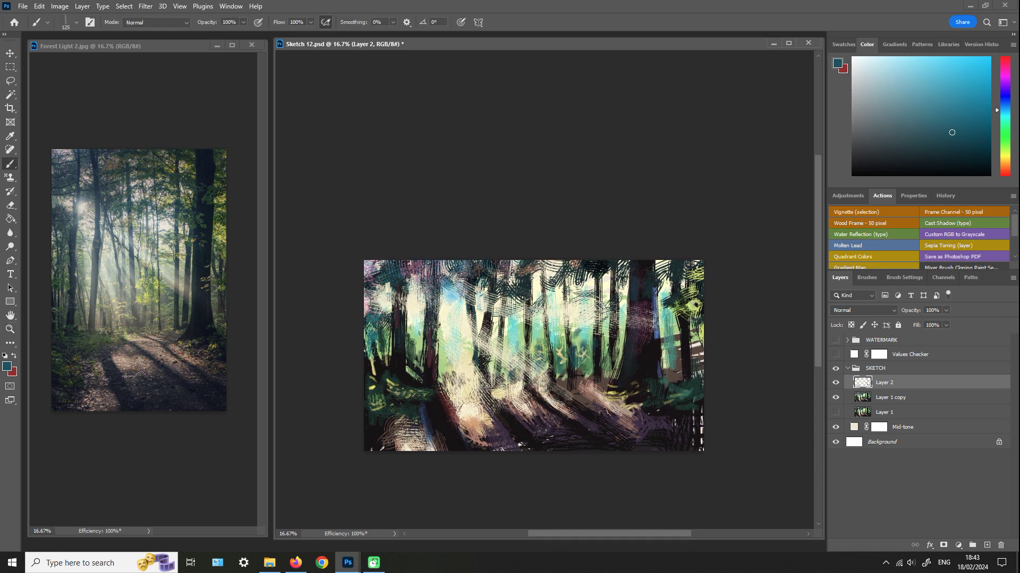
left_click(427, 437, "alt")
left_click_drag(427, 437, 419, 411)
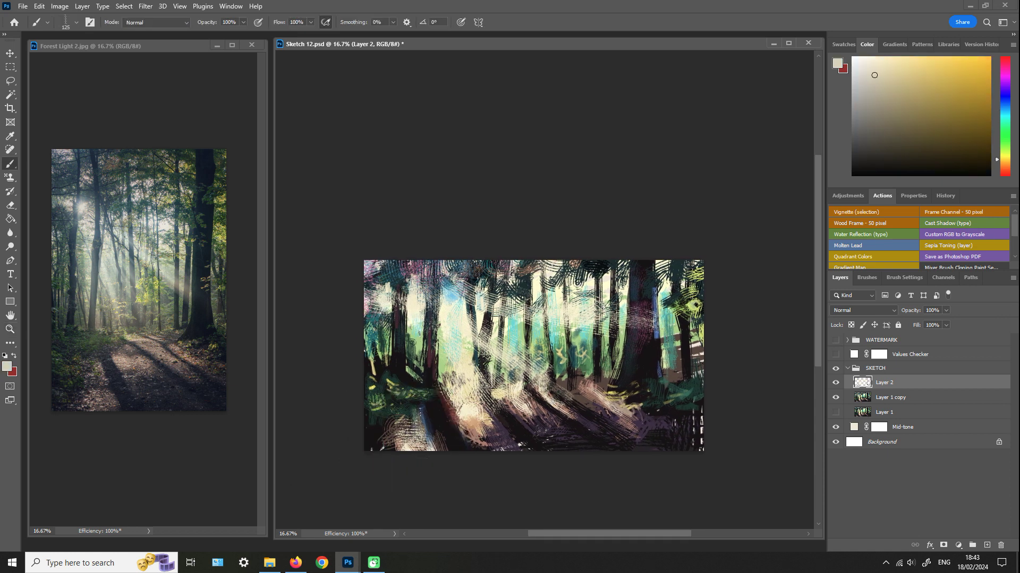
left_click(383, 428, "alt")
left_click(378, 426, "alt")
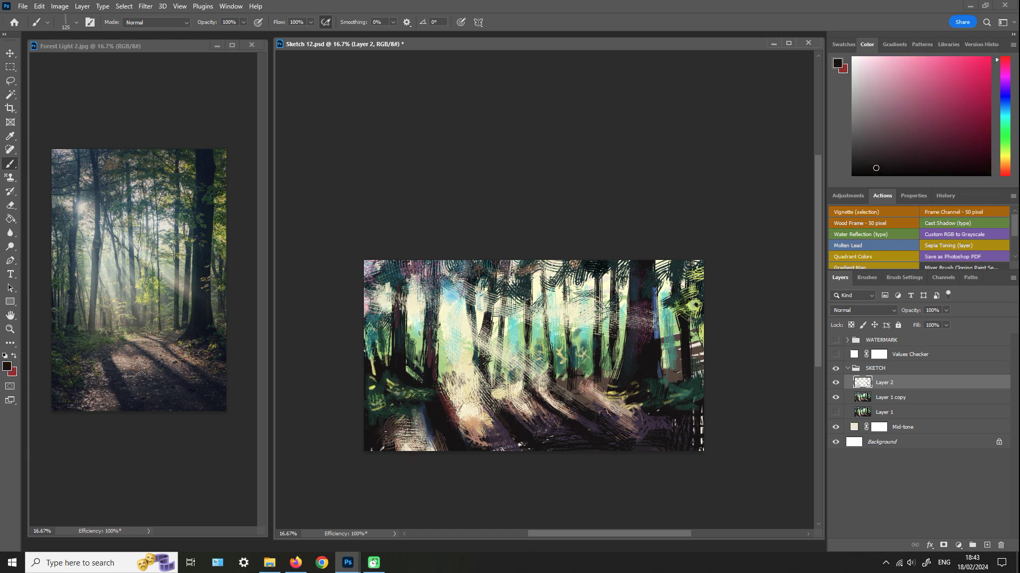
mouse_move(387, 439)
left_mouse_down()
mouse_move(402, 395)
mouse_move(410, 399)
left_mouse_up()
- Paint dark green strokes on a right-hand tree trunk
left_click(419, 346, "alt")
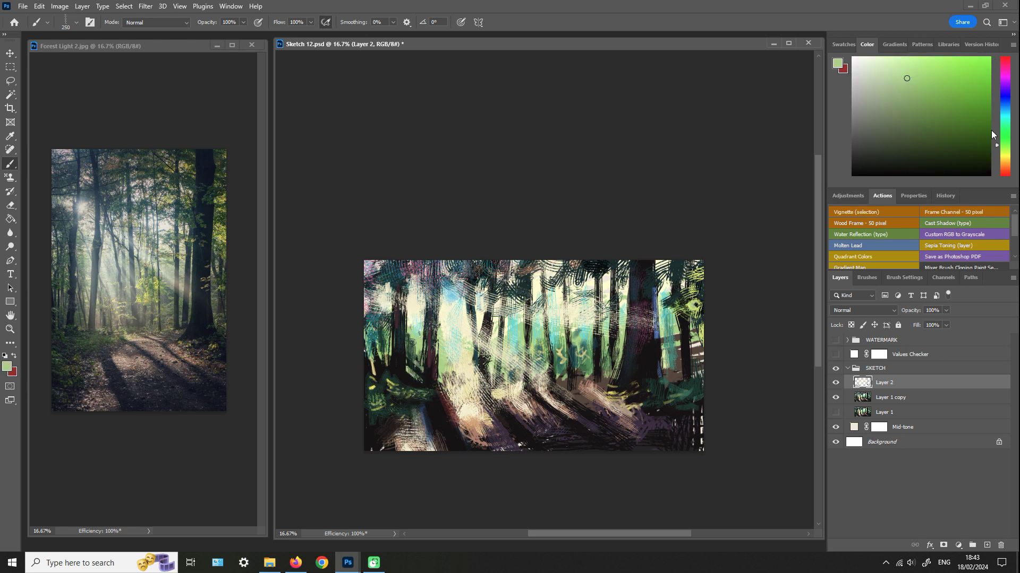
left_click(993, 134)
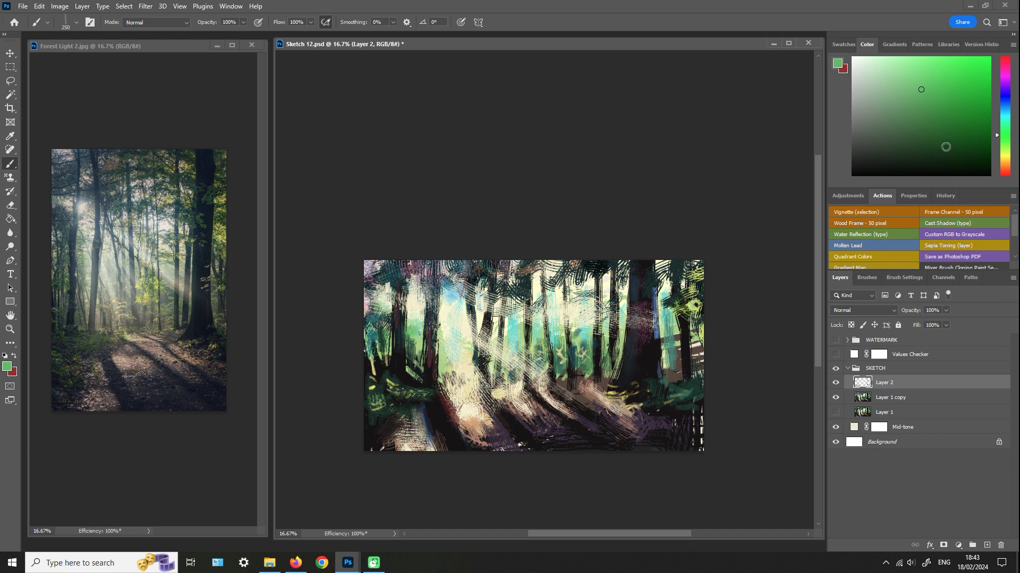
left_click(652, 313, "alt")
left_click_drag(632, 348, 628, 371)
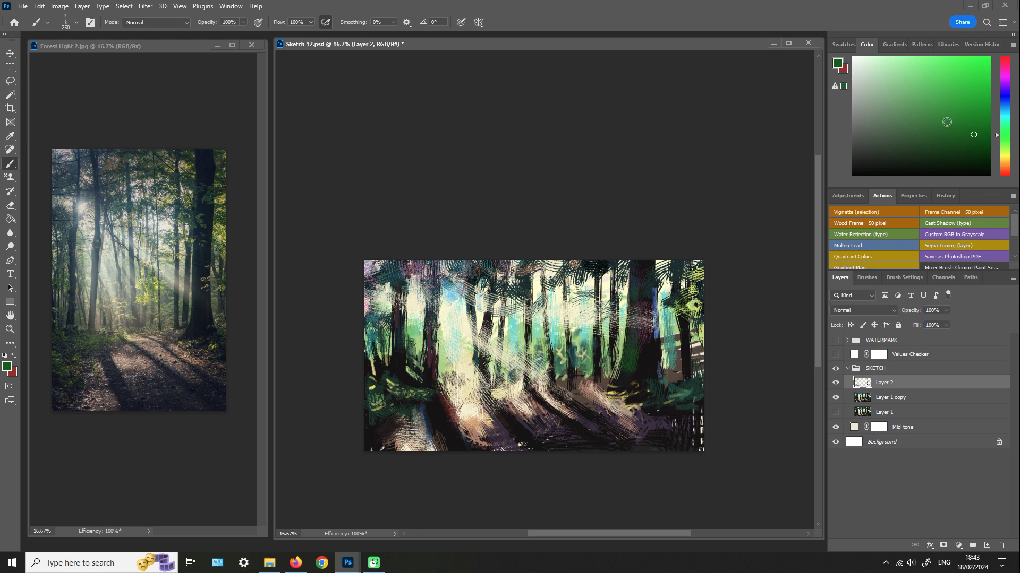
- Try a dark teal, then settle on a light yellow-green with a 400 px brush
left_click(954, 131)
left_click(1005, 121)
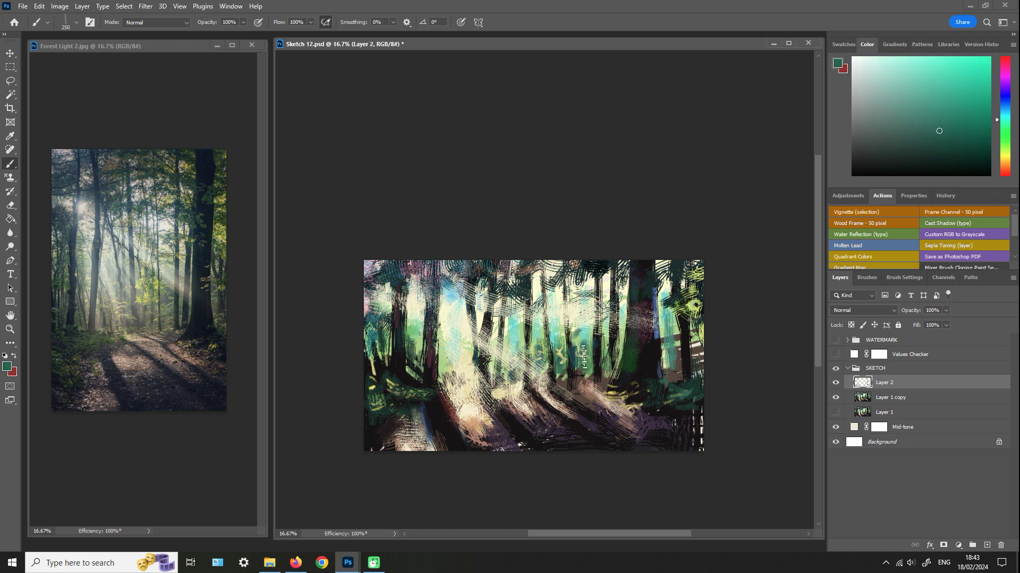
key("bracketright")
key("bracketright")
key("bracketright")
key("bracketright")
key("bracketright")
key("bracketright")
key("bracketleft")
key("bracketleft")
key("bracketleft")
key("bracketleft")
key("bracketleft")
key("bracketleft")
key("bracketleft")
left_click(1005, 154)
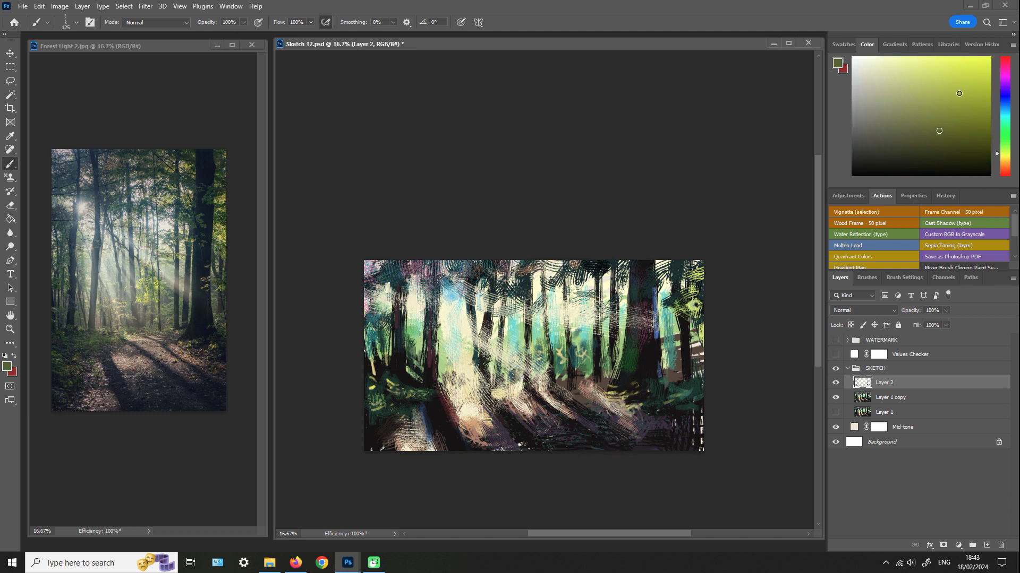
left_click(931, 78)
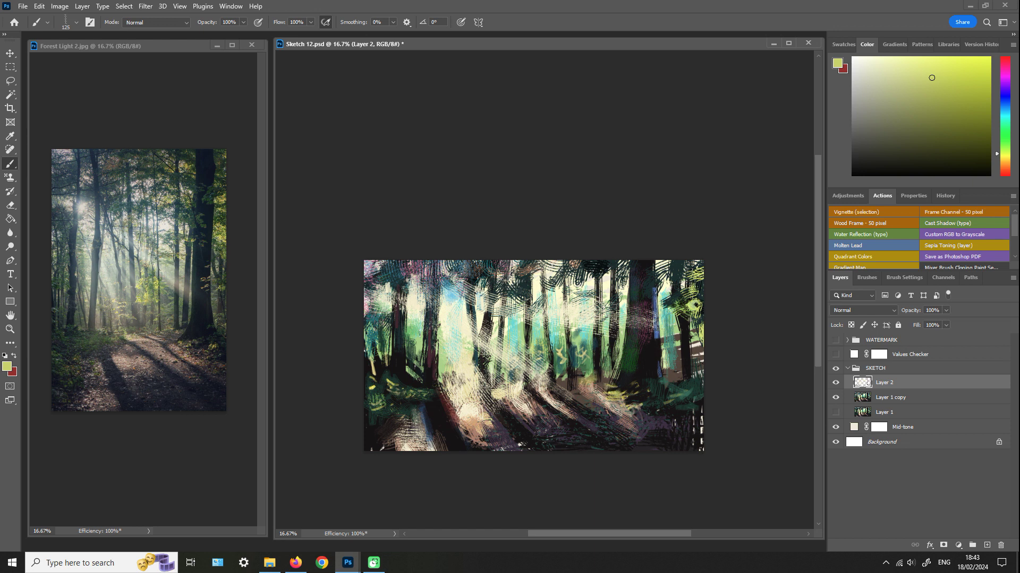
- Paint cream hatching over the lower-left path and pale strokes on the left-side trees
left_click(572, 405, "alt")
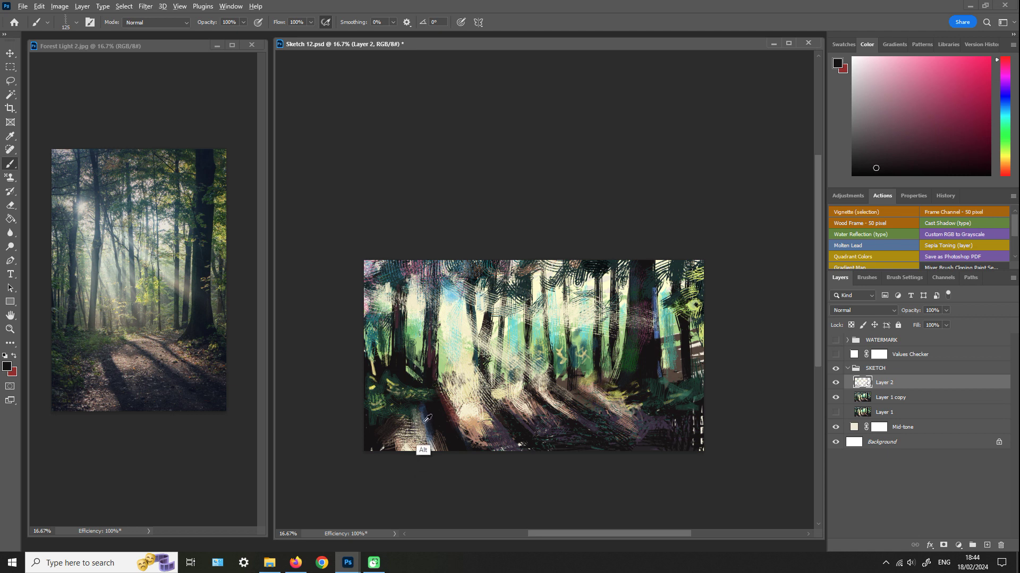
left_click(417, 402, "alt")
left_click(431, 451, "alt")
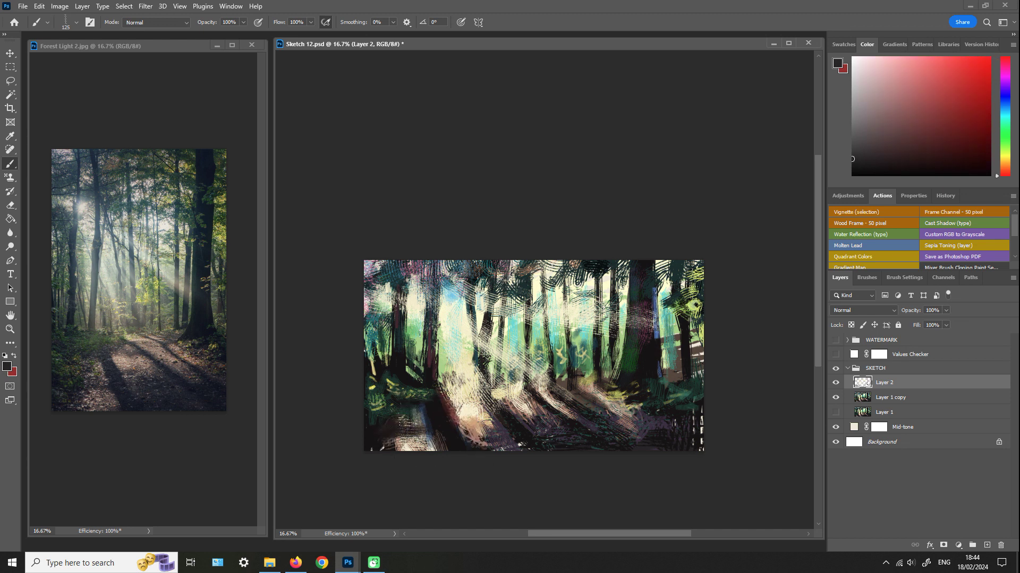
left_click_drag(402, 421, 418, 421)
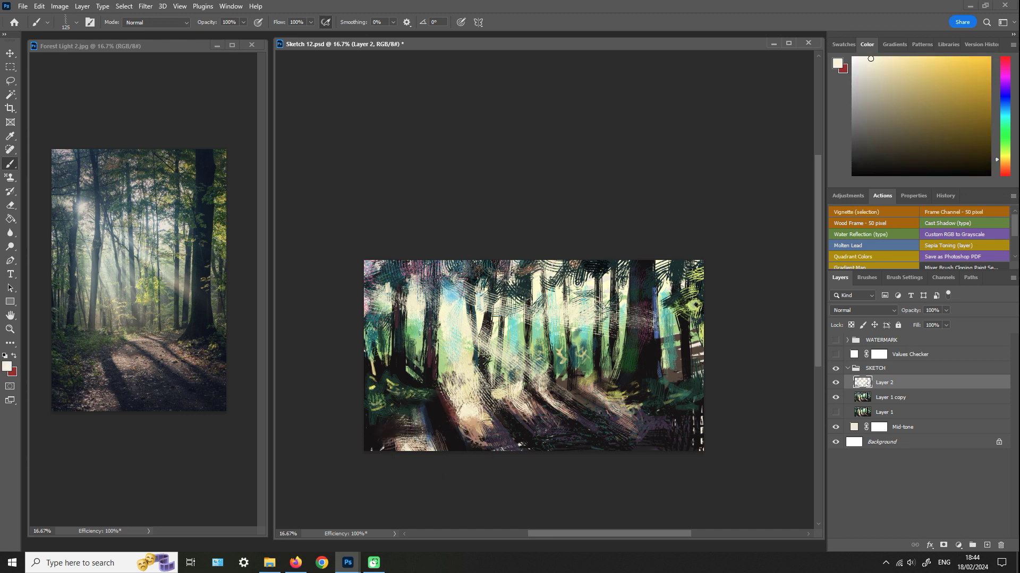
mouse_move(418, 427)
left_mouse_down()
mouse_move(416, 415)
mouse_move(406, 426)
mouse_move(412, 415)
left_mouse_up()
mouse_move(412, 329)
left_mouse_down()
mouse_move(413, 345)
mouse_move(421, 339)
left_mouse_up()
- Set the paint colour to pure white and zoom the painting out to 8.33%, recentred
left_click(867, 277)
left_click(900, 278)
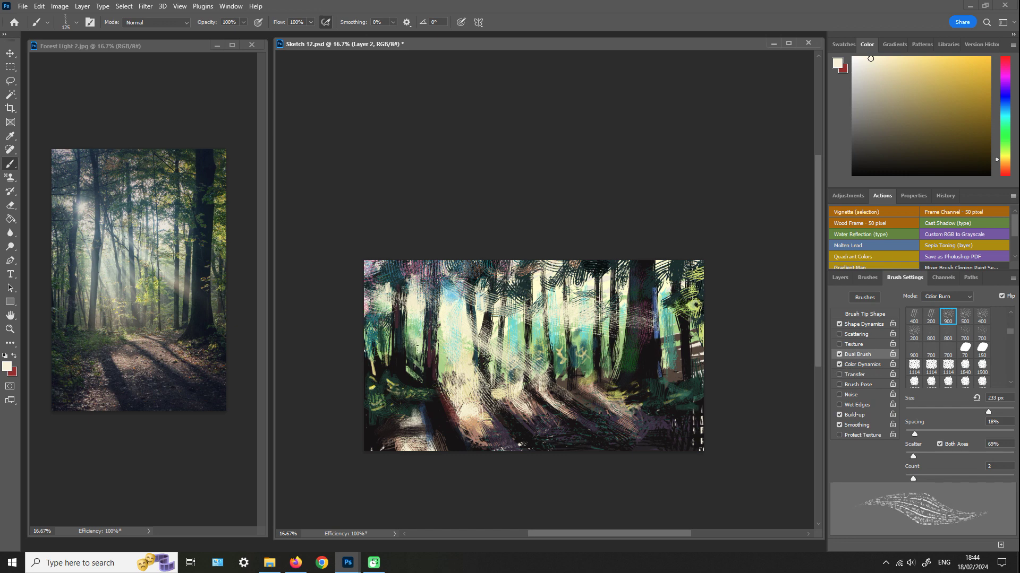
left_click_drag(881, 62, 852, 59)
key("z")
left_click(455, 348, "alt")
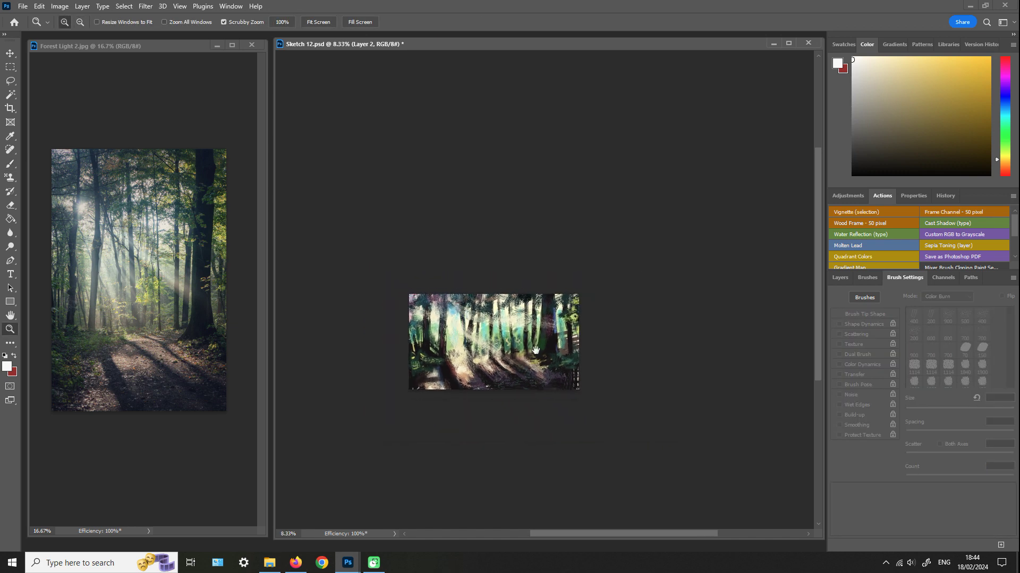
left_click_drag(544, 357, 548, 390)
key("b")
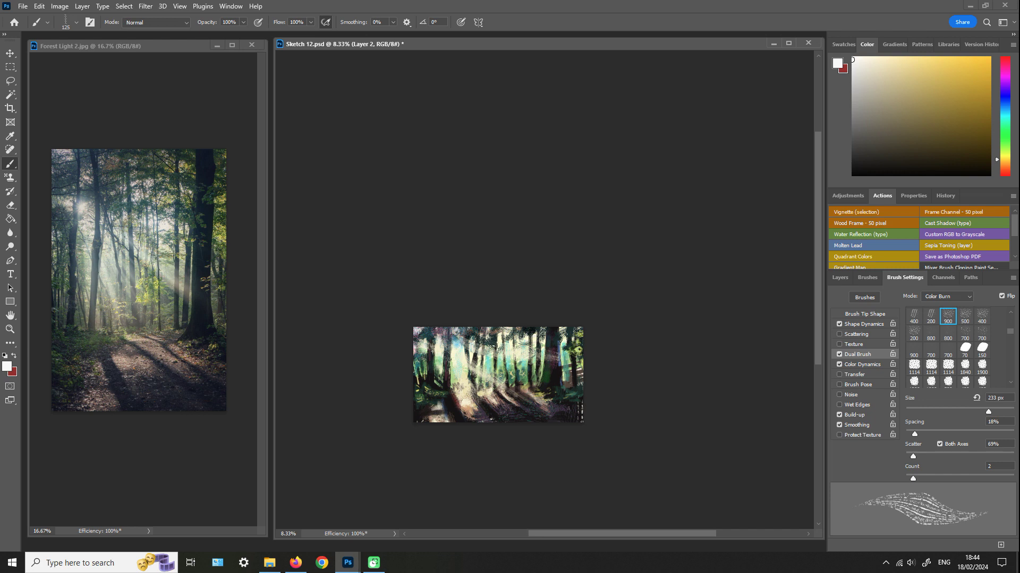
- Try the Scribbles preset, then choose Tim Rake Brush Busy Highway with Transfer turned off
left_click(866, 277)
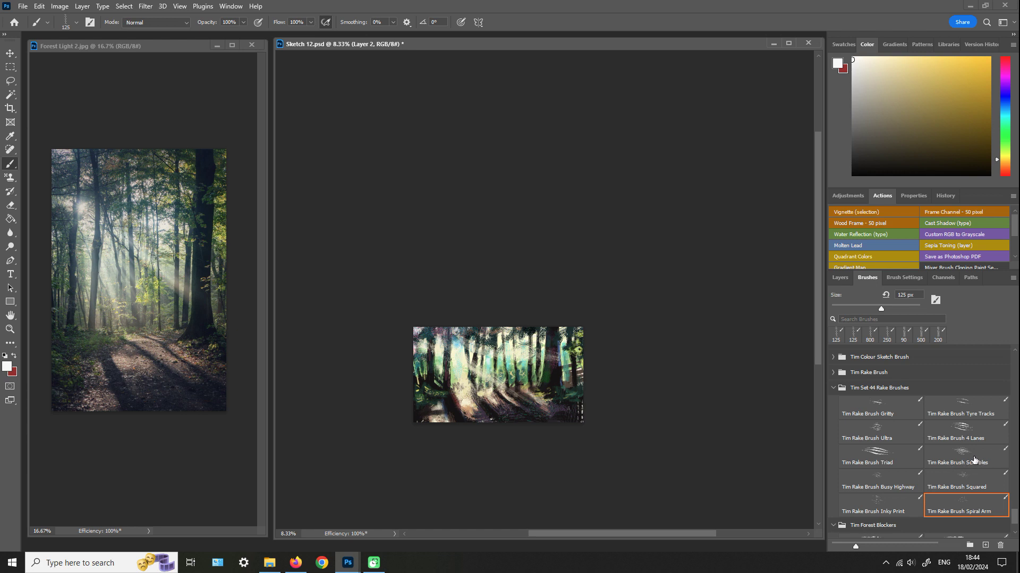
left_click(975, 460)
left_click(905, 277)
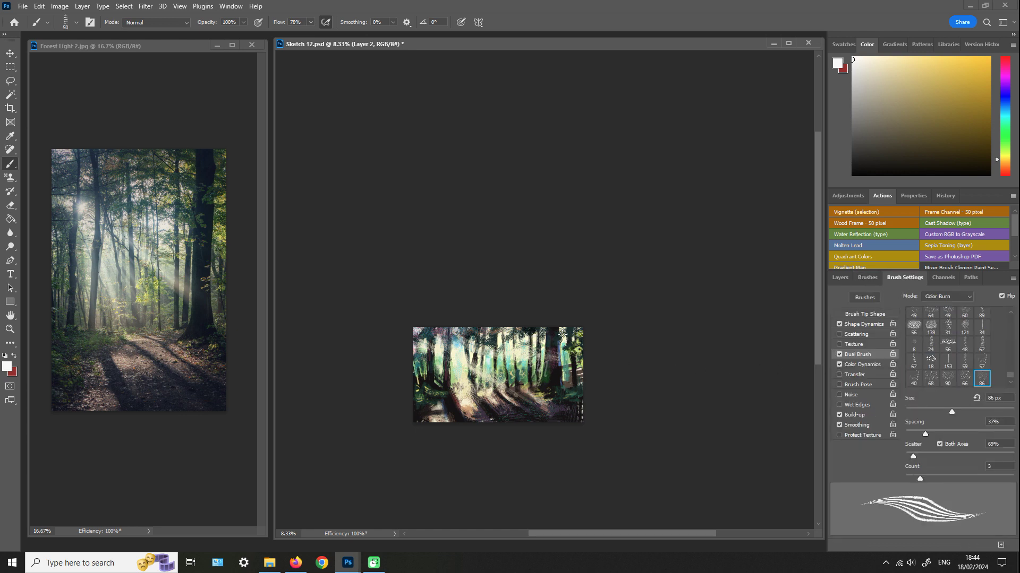
left_click(871, 280)
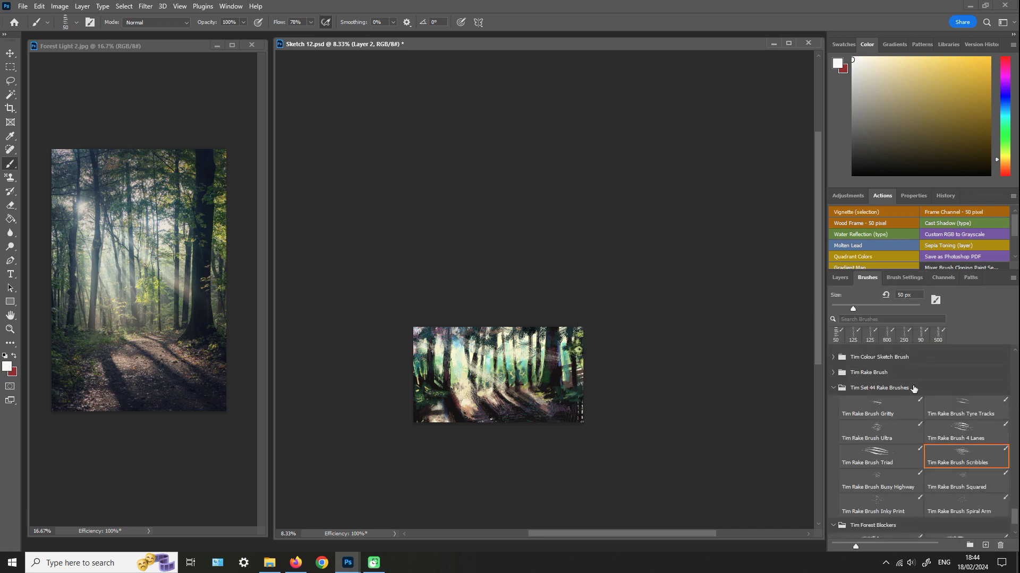
left_click(893, 486)
left_click(899, 278)
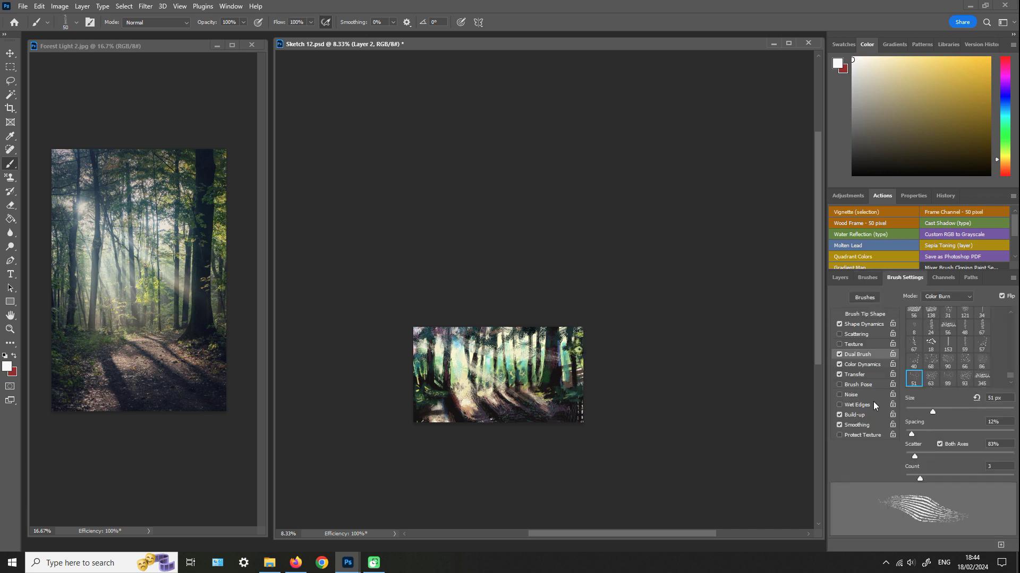
left_click(840, 374)
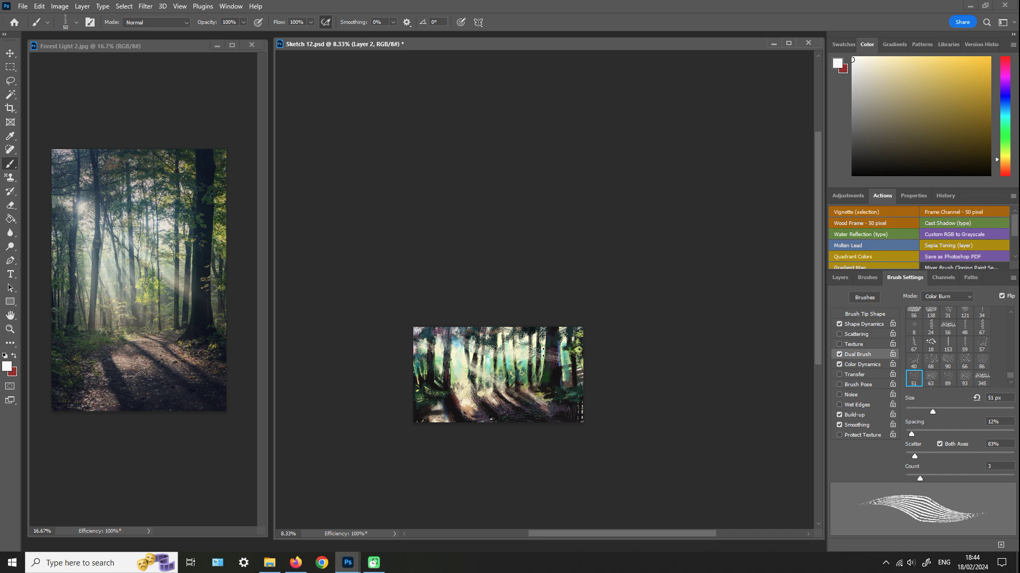
- Switch to the Tim Rake Brush Gritty preset and turn off its Transfer dynamics
left_click(870, 277)
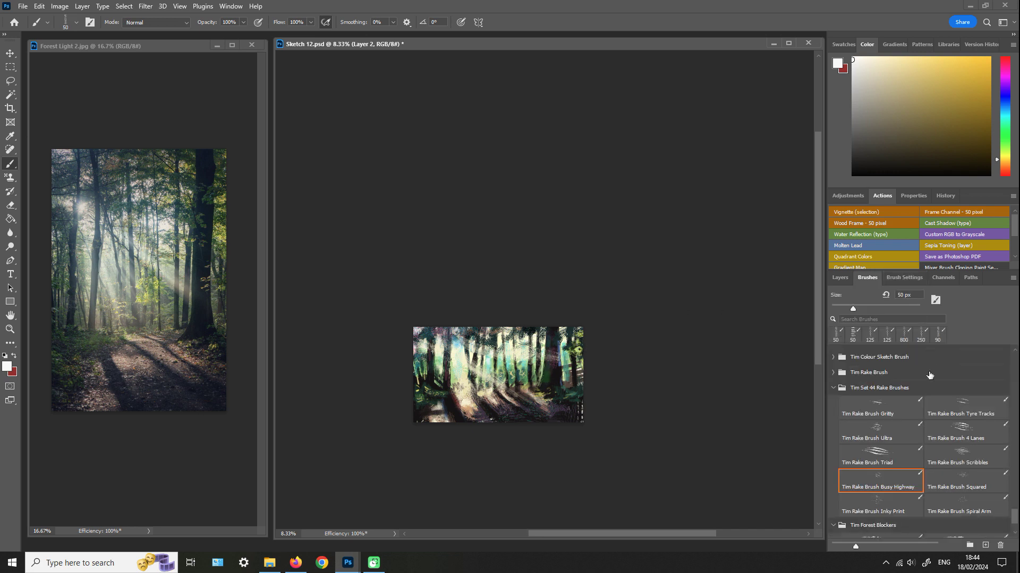
left_click(897, 410)
left_click(903, 277)
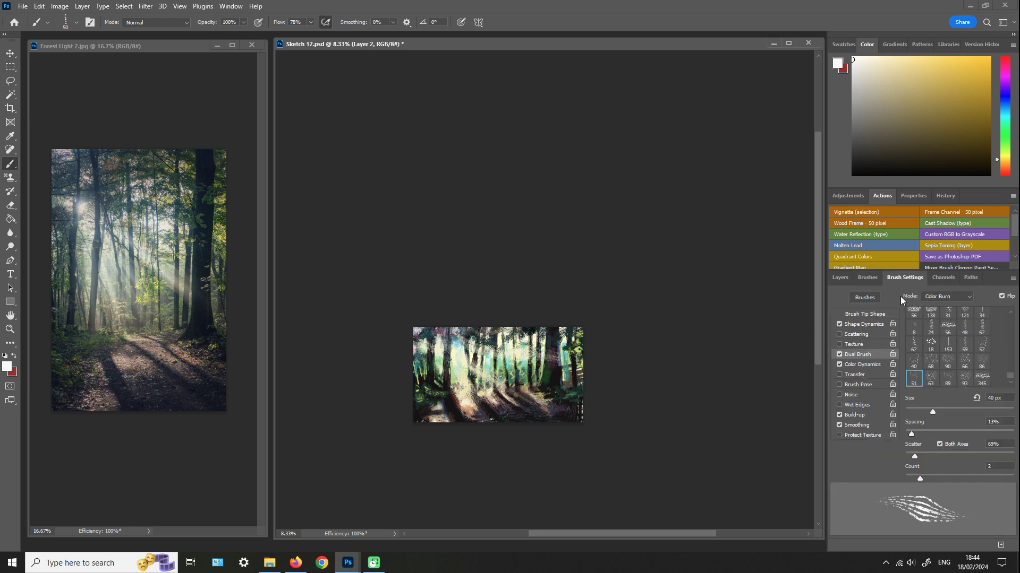
left_click(840, 374)
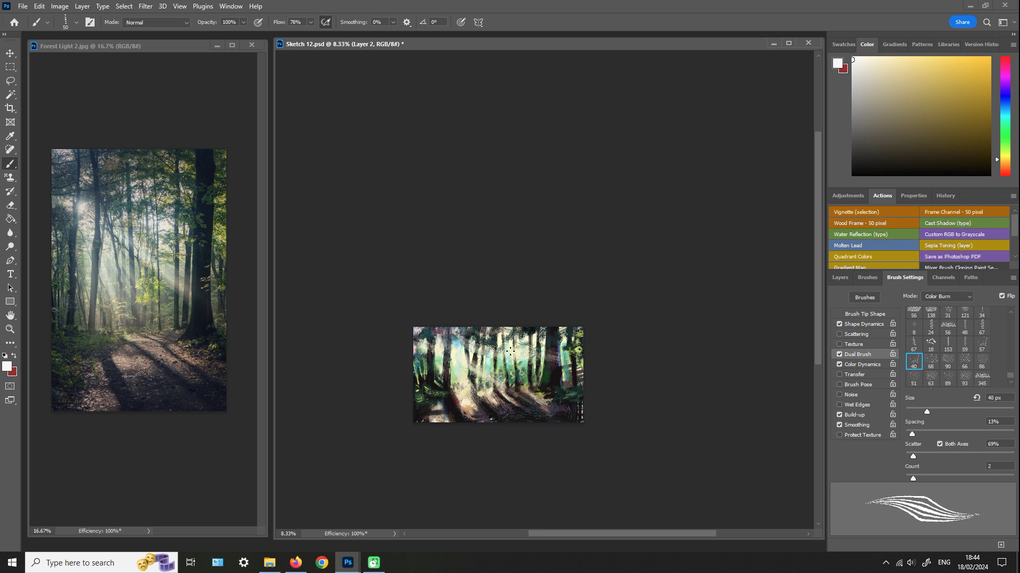
- Sample and adjust colours, settling on a slightly darker teal-green
left_click(423, 330, "alt")
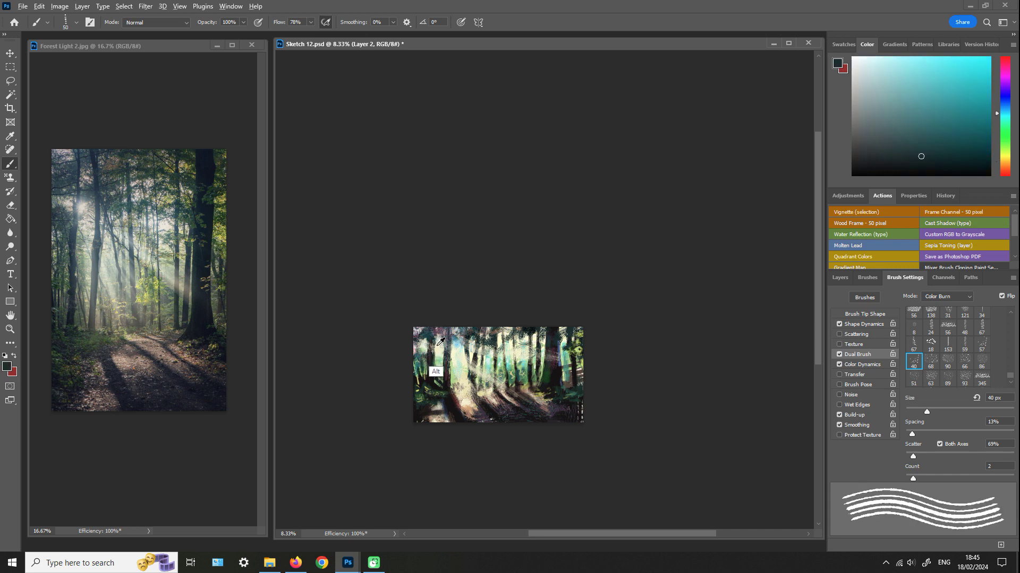
left_click(437, 376, "alt")
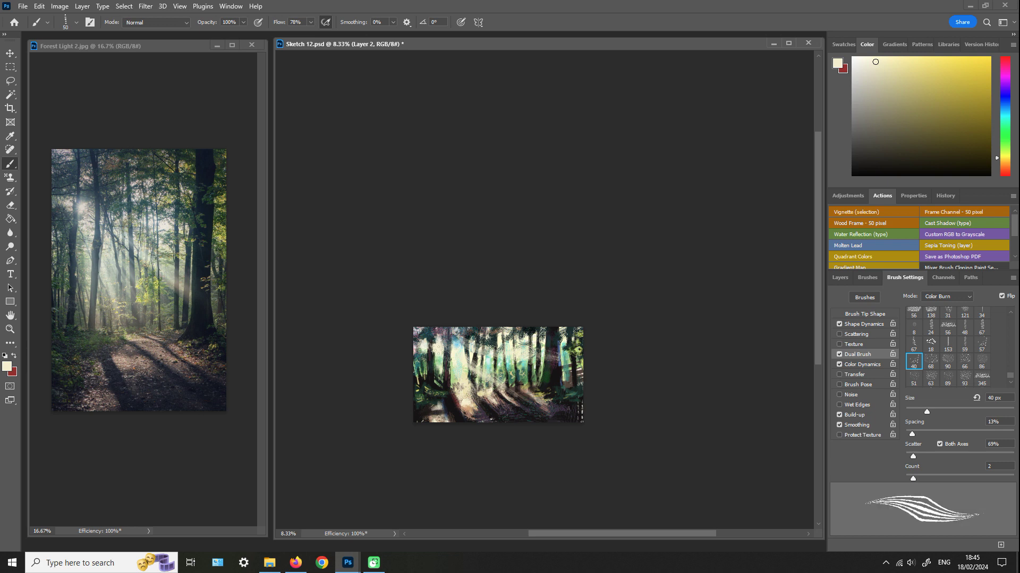
left_click(1006, 107)
left_click(964, 82)
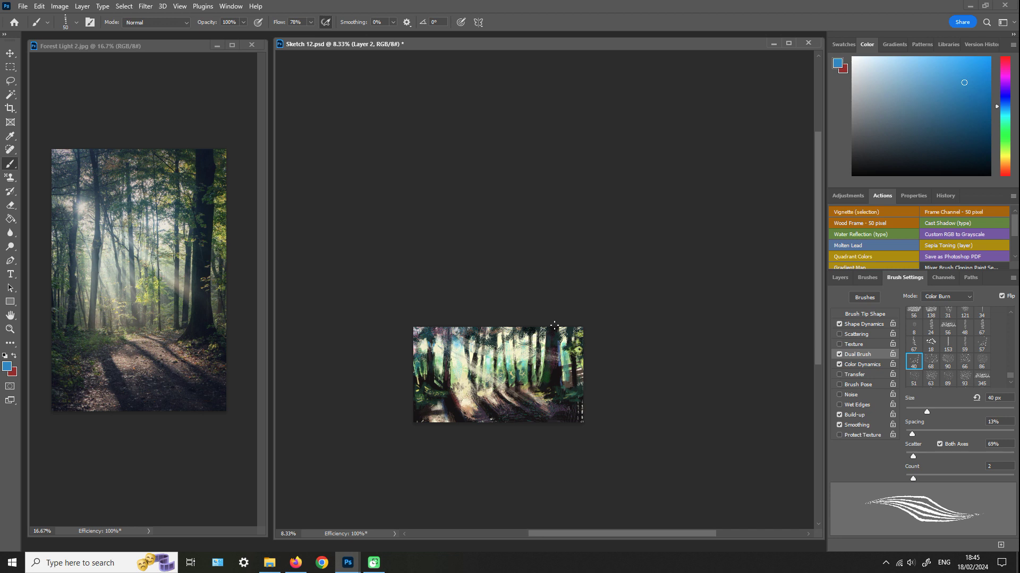
left_click(551, 371, "alt")
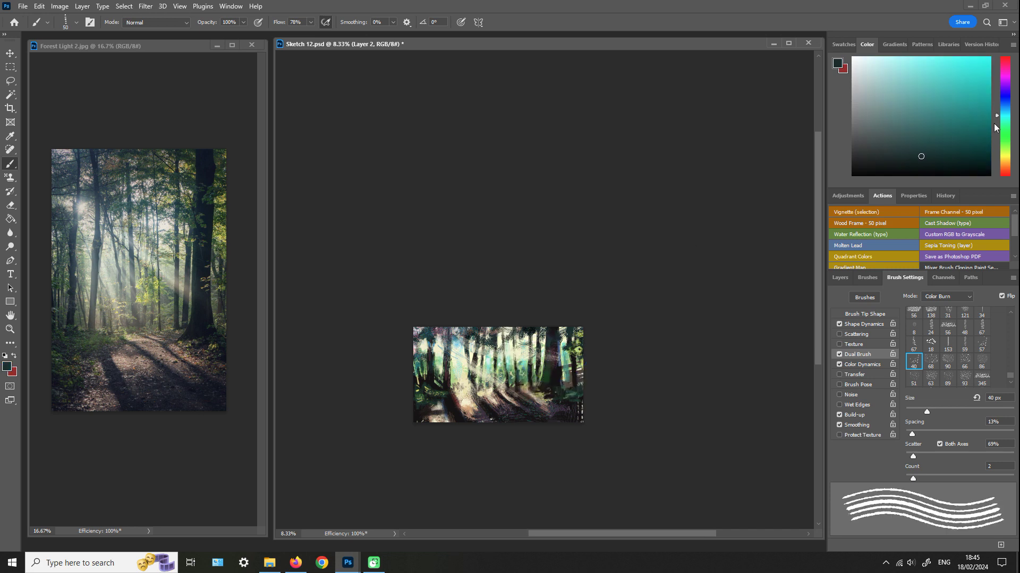
left_click(999, 133)
left_click(954, 116)
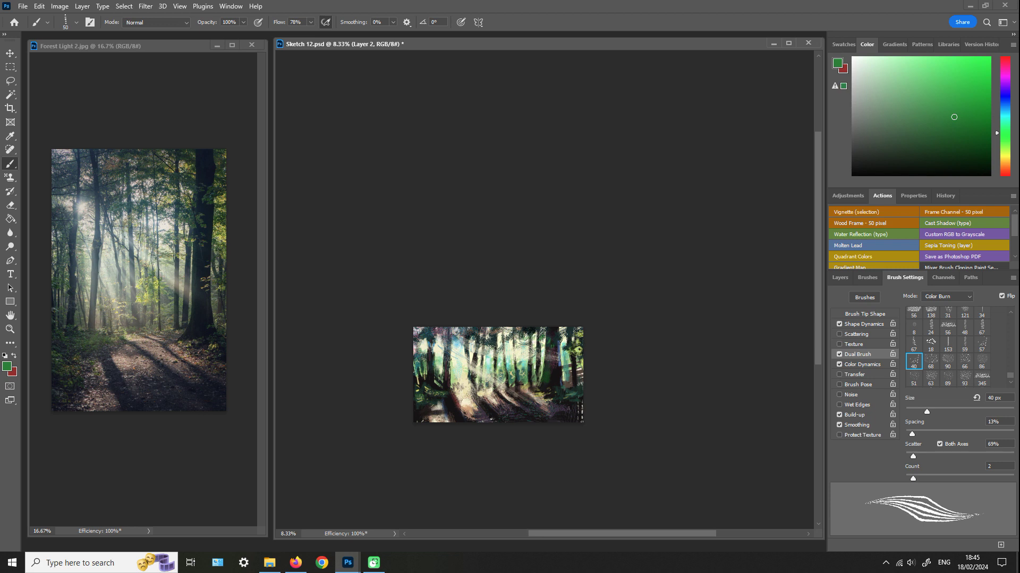
left_click(1004, 122)
left_click(960, 128)
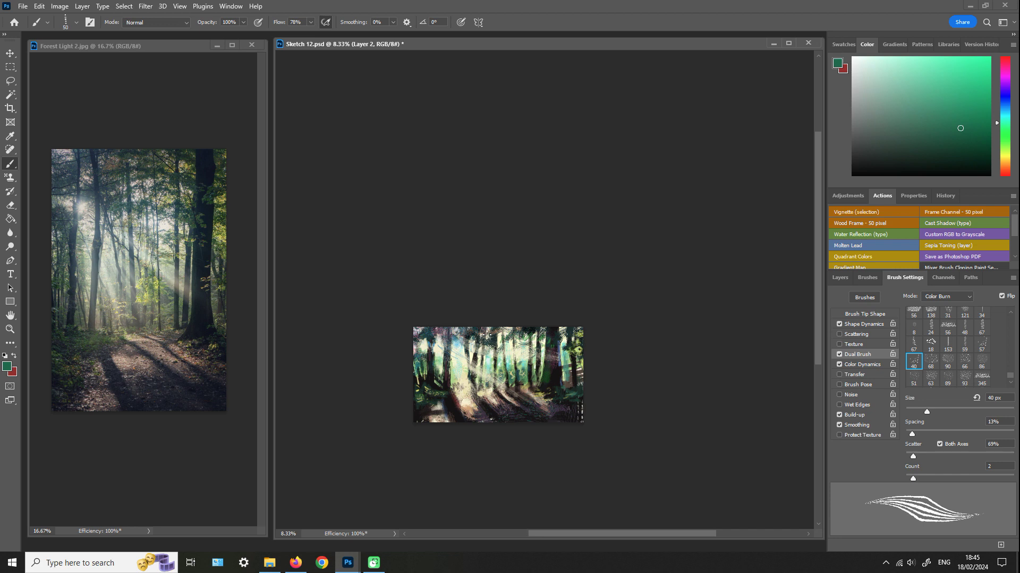
- Dab a dark mark at upper right, then a yellow-green stroke by the trunk at 240 px
left_click_drag(569, 341, 561, 346)
key("bracketright")
key("bracketright")
key("bracketright")
key("bracketright")
key("bracketright")
key("bracketright")
key("bracketright")
key("bracketright")
key("bracketright")
key("bracketright")
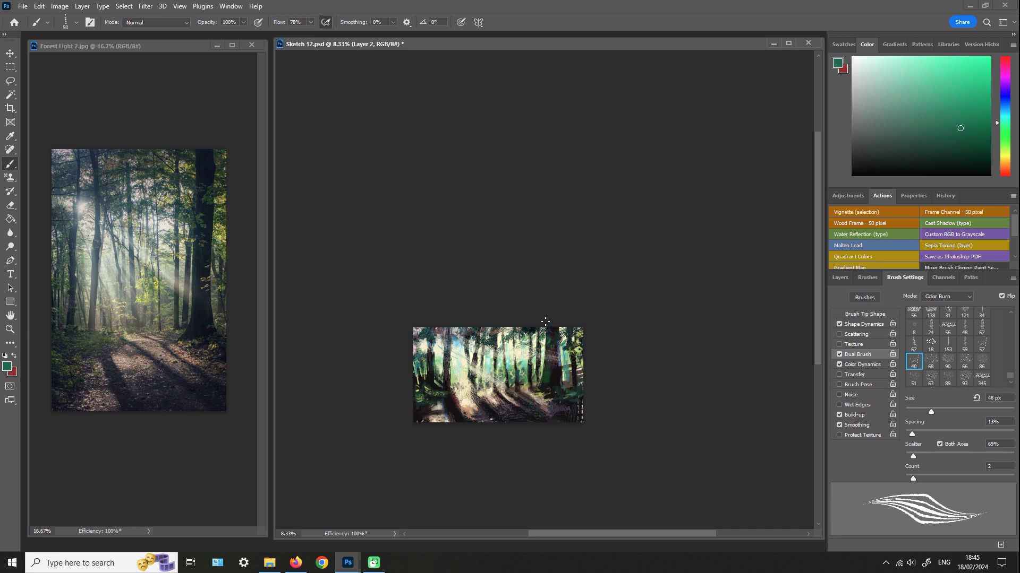
key("bracketright")
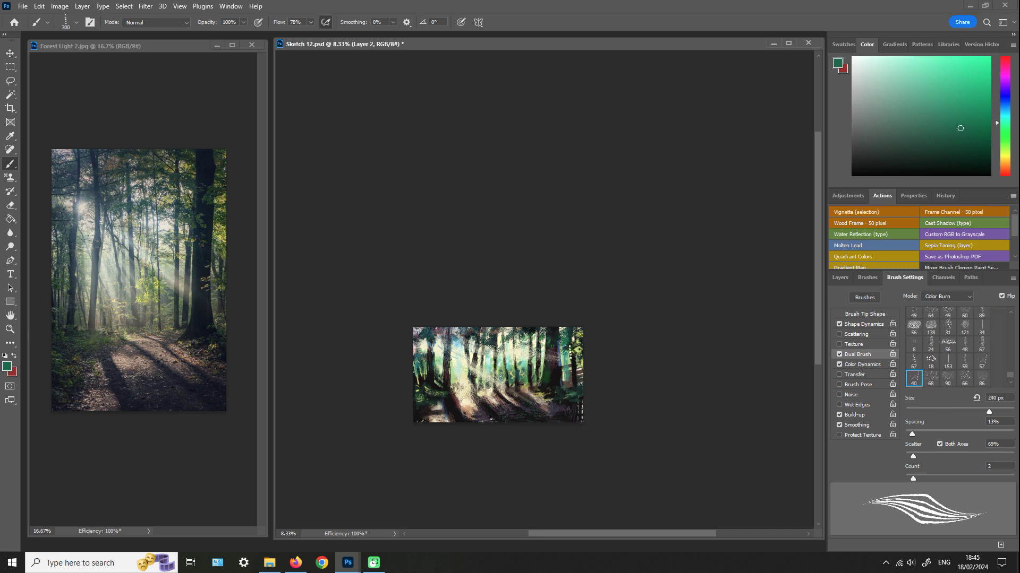
left_click(571, 374, "alt")
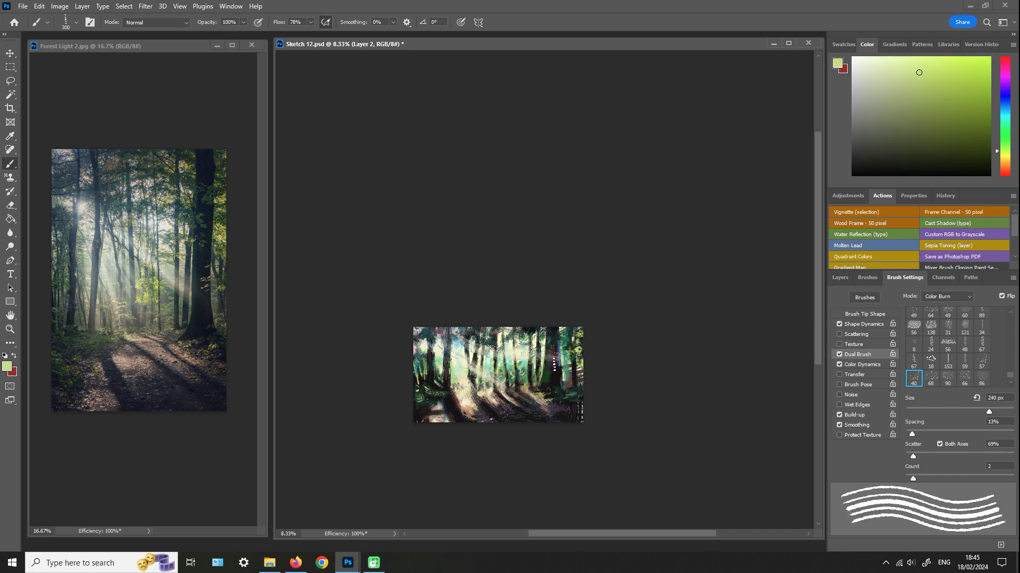
left_click_drag(556, 363, 560, 360)
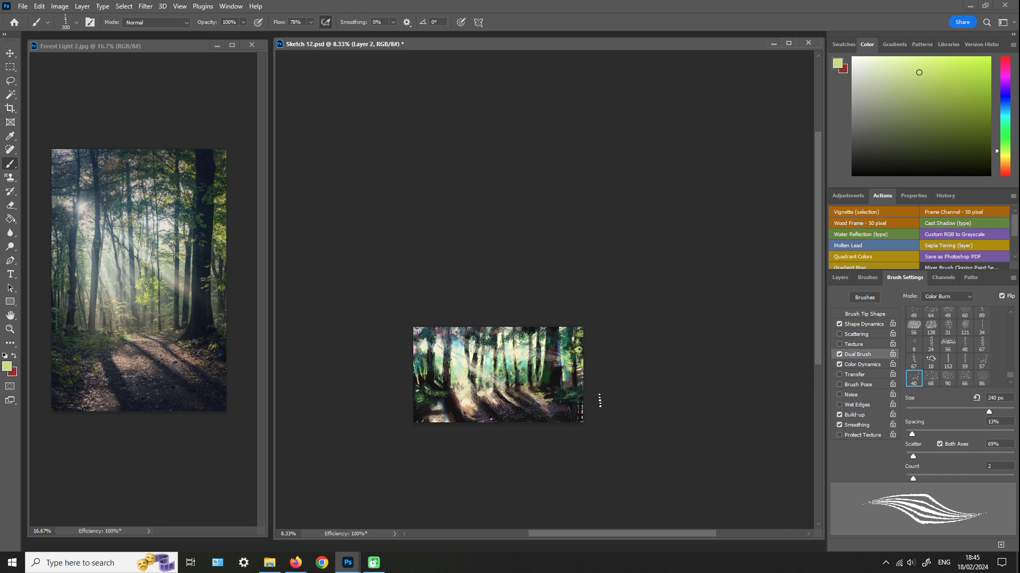
- Sample near-black, teal and a lighter yellow-green, and shrink the brush for finer strokes
left_click(569, 419, "alt")
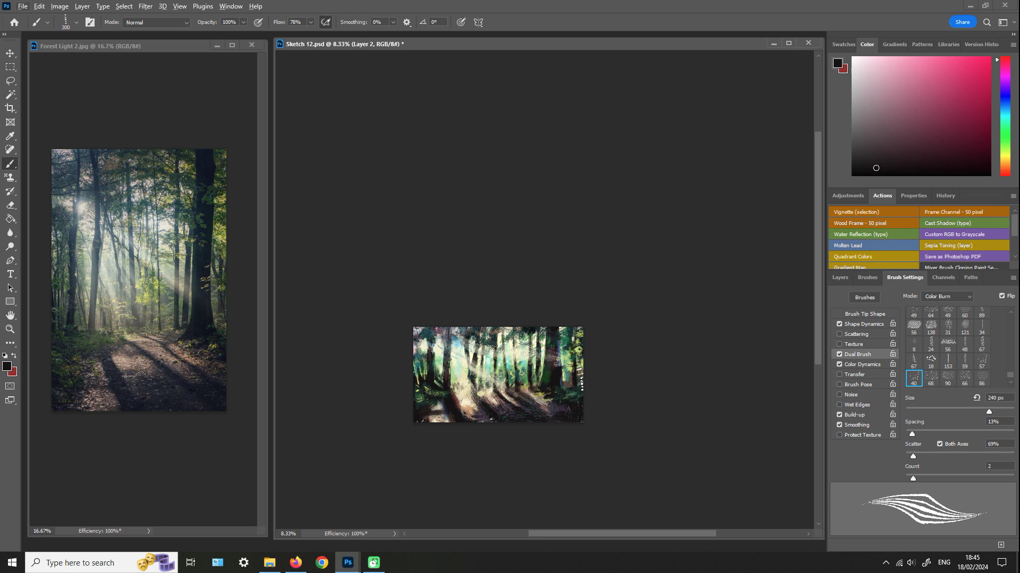
left_click(565, 348, "alt")
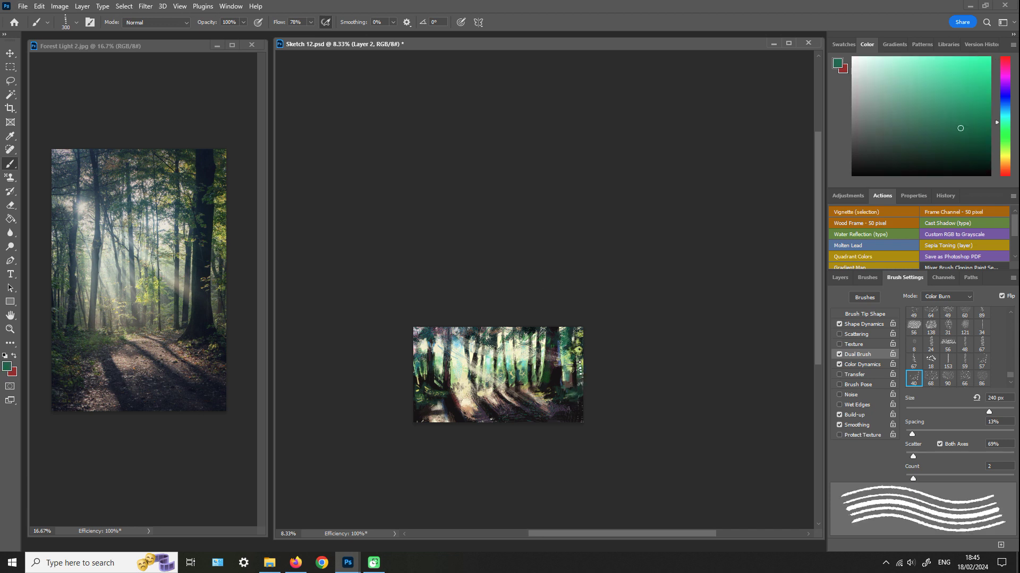
left_click(573, 405, "alt")
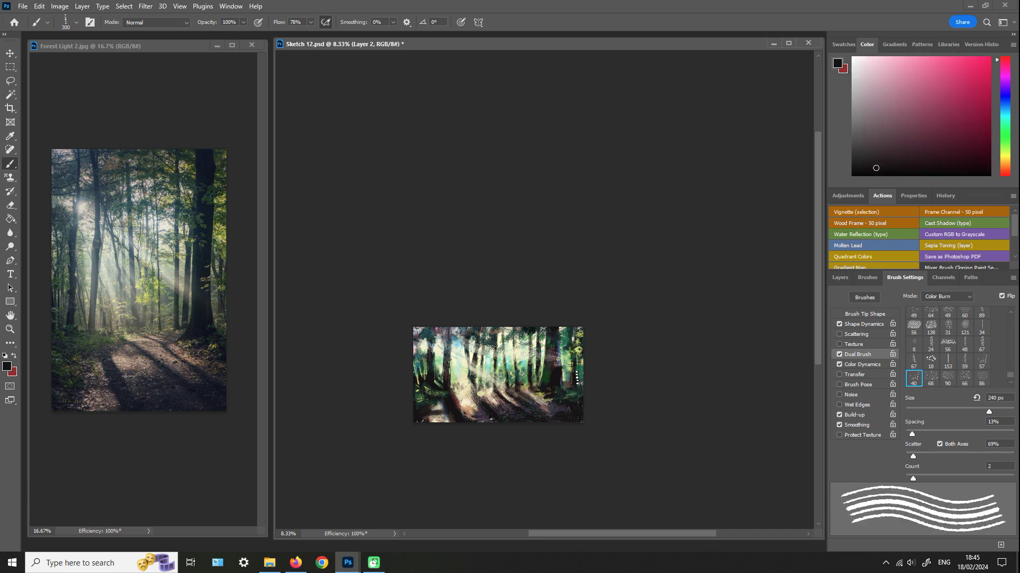
left_click(580, 373, "alt")
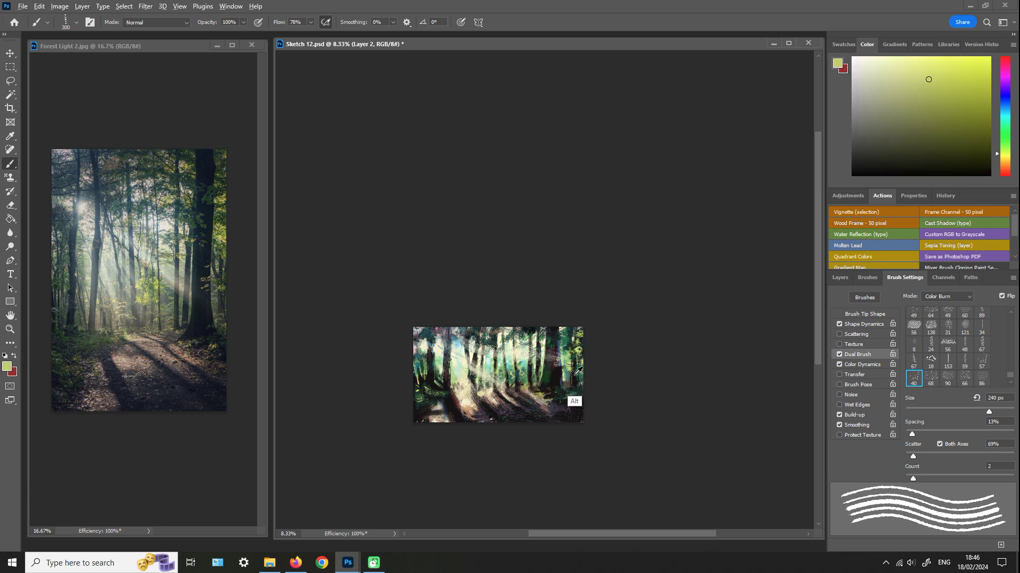
left_click(567, 375, "alt")
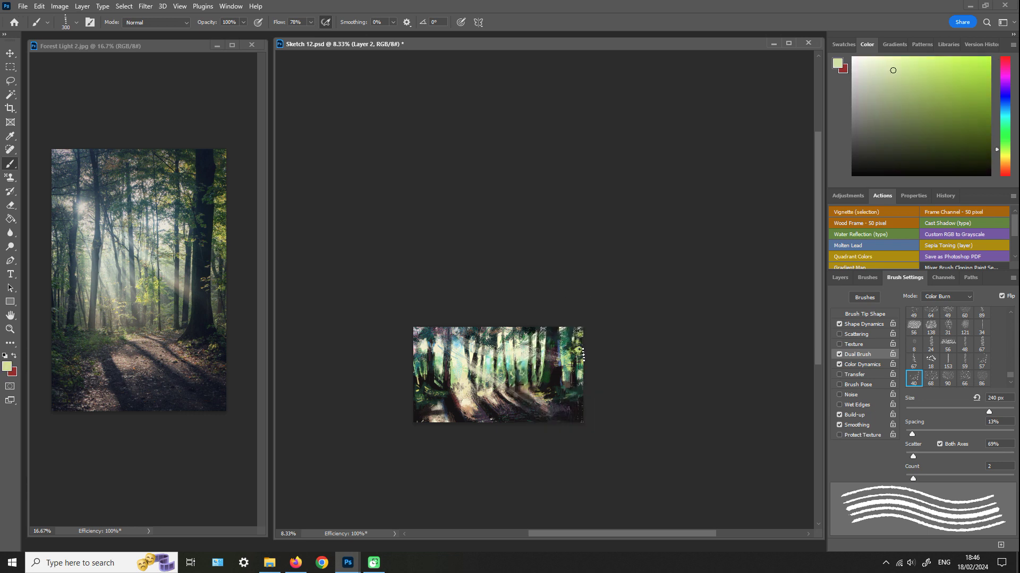
key("bracketleft")
key("bracketleft")
key("bracketleft")
key("bracketleft")
key("bracketleft")
- Paint a thin light stroke, then mix a darkened rust-orange paint colour
left_click_drag(577, 362, 578, 380)
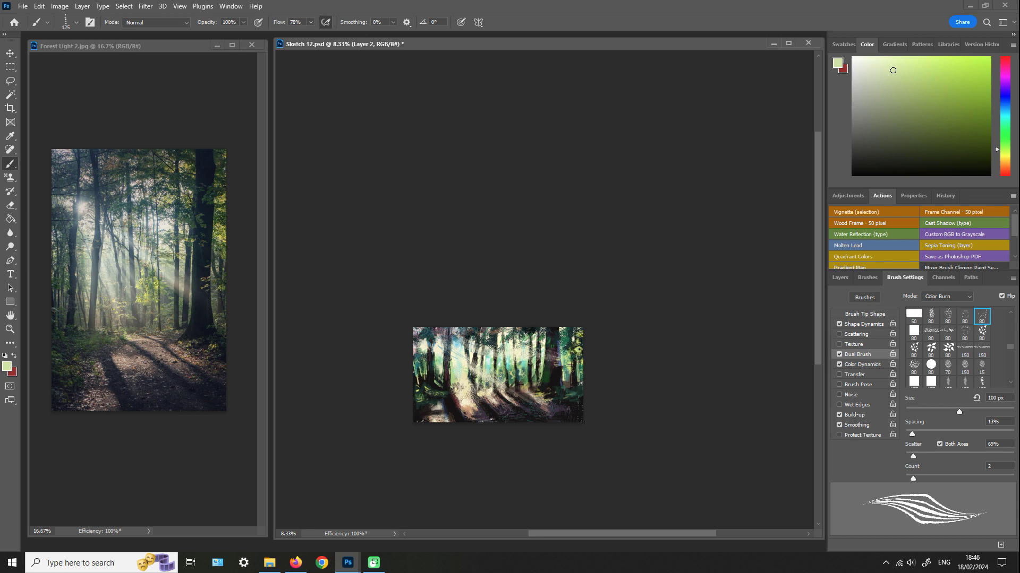
left_click(1003, 162)
left_click(941, 75)
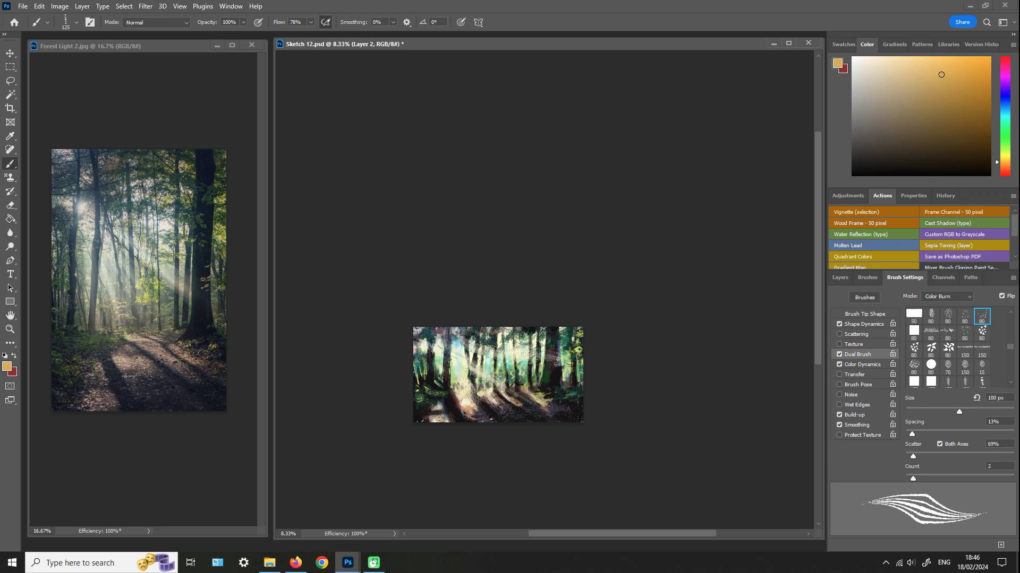
left_click(1004, 170)
left_click_drag(955, 96, 966, 99)
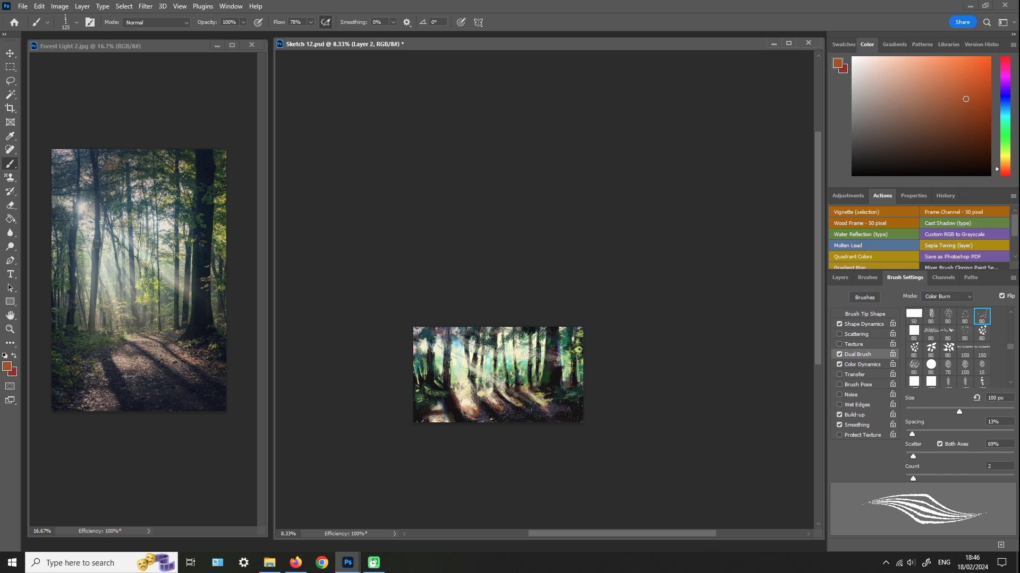
- Sample near-black from the painting's bottom edge, enable Transfer and enlarge the brush to 800
left_click(533, 423, "alt")
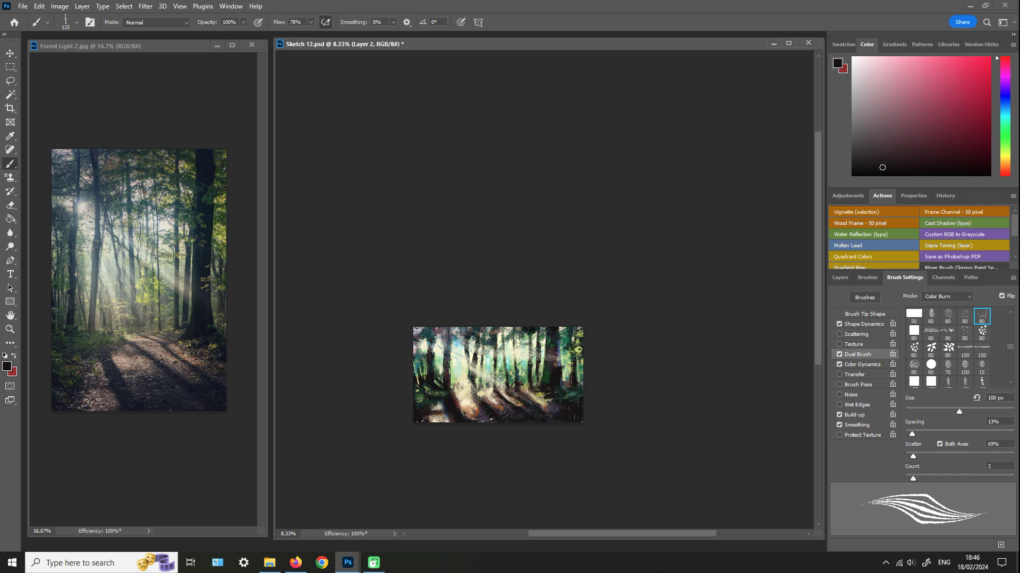
left_click(839, 374)
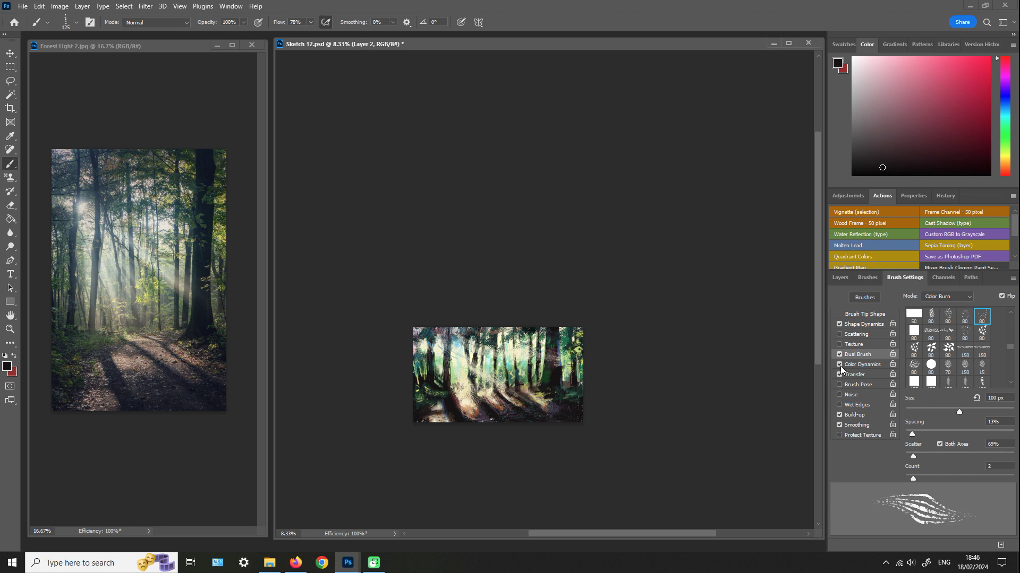
key("]")
key("]")
key("]")
key("]")
key("]")
key("]")
key("]")
key("]")
key("]")
key("]")
- Zoom the Sketch 12 canvas to 25% and bring the whole painting into view
key("z")
left_click_drag(530, 402, 547, 392)
mouse_move(547, 390)
left_mouse_down()
mouse_move(644, 377)
mouse_move(632, 371)
left_mouse_up()
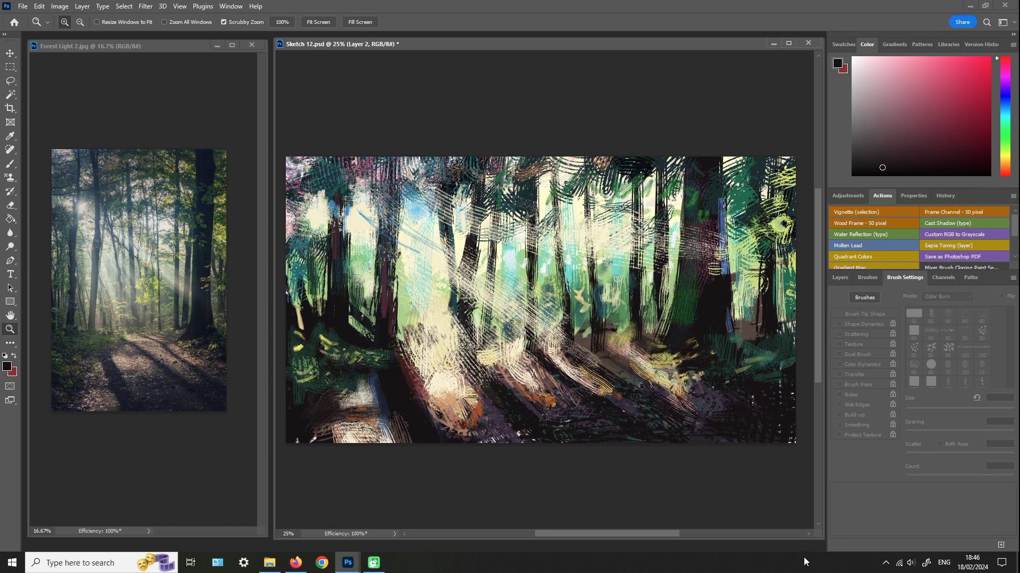